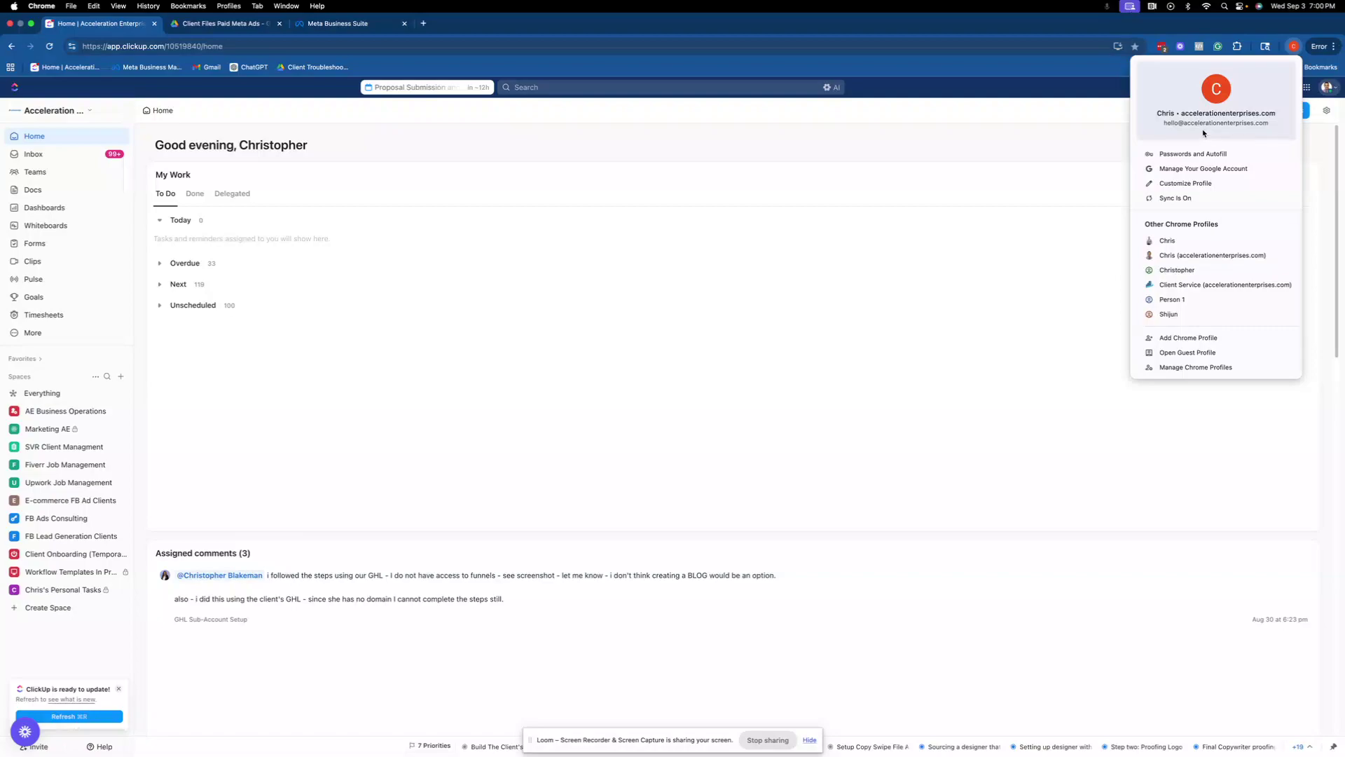
# Step: Dismiss the profile details and view the list of installed browser extensions
pyautogui.click(1083, 144)
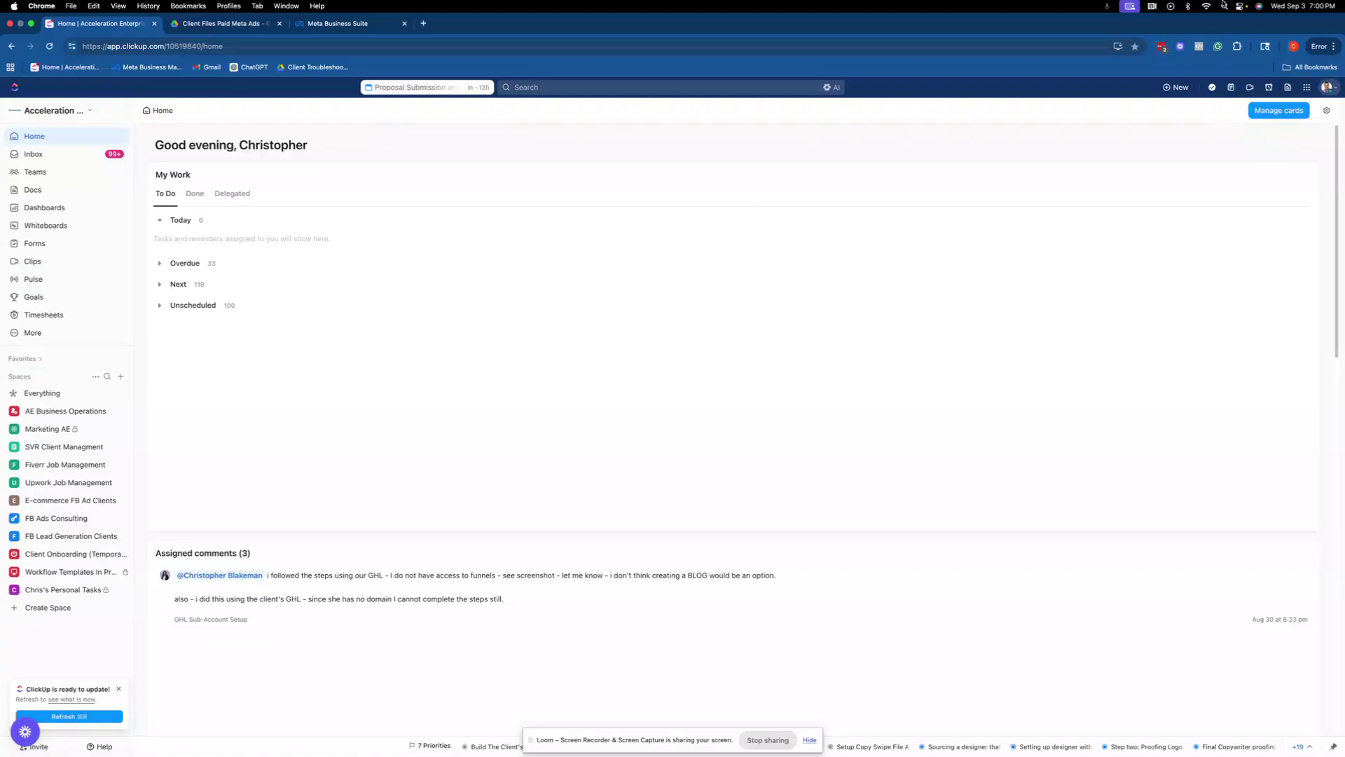
pyautogui.click(1237, 45)
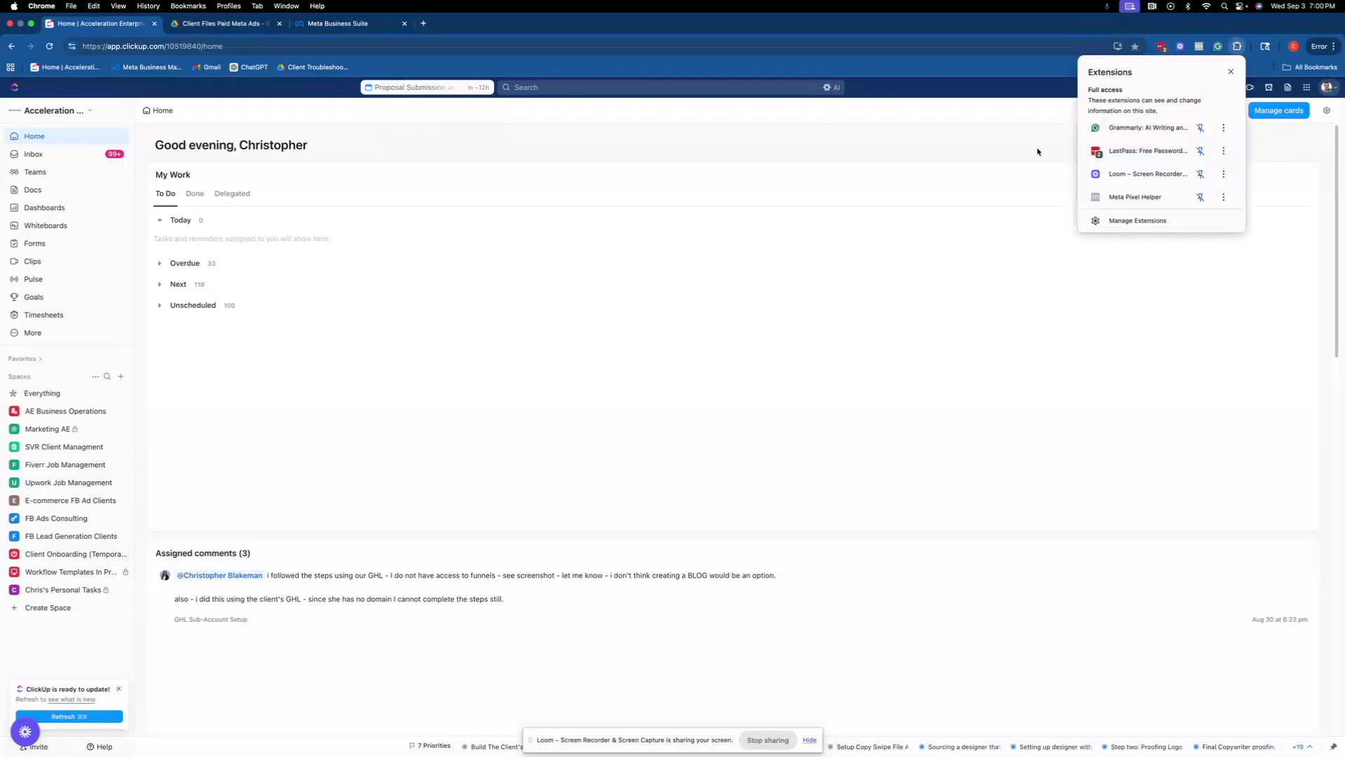
# Step: Search for "google chrome store" in a new tab and open the Chrome Web Store
pyautogui.click(424, 23)
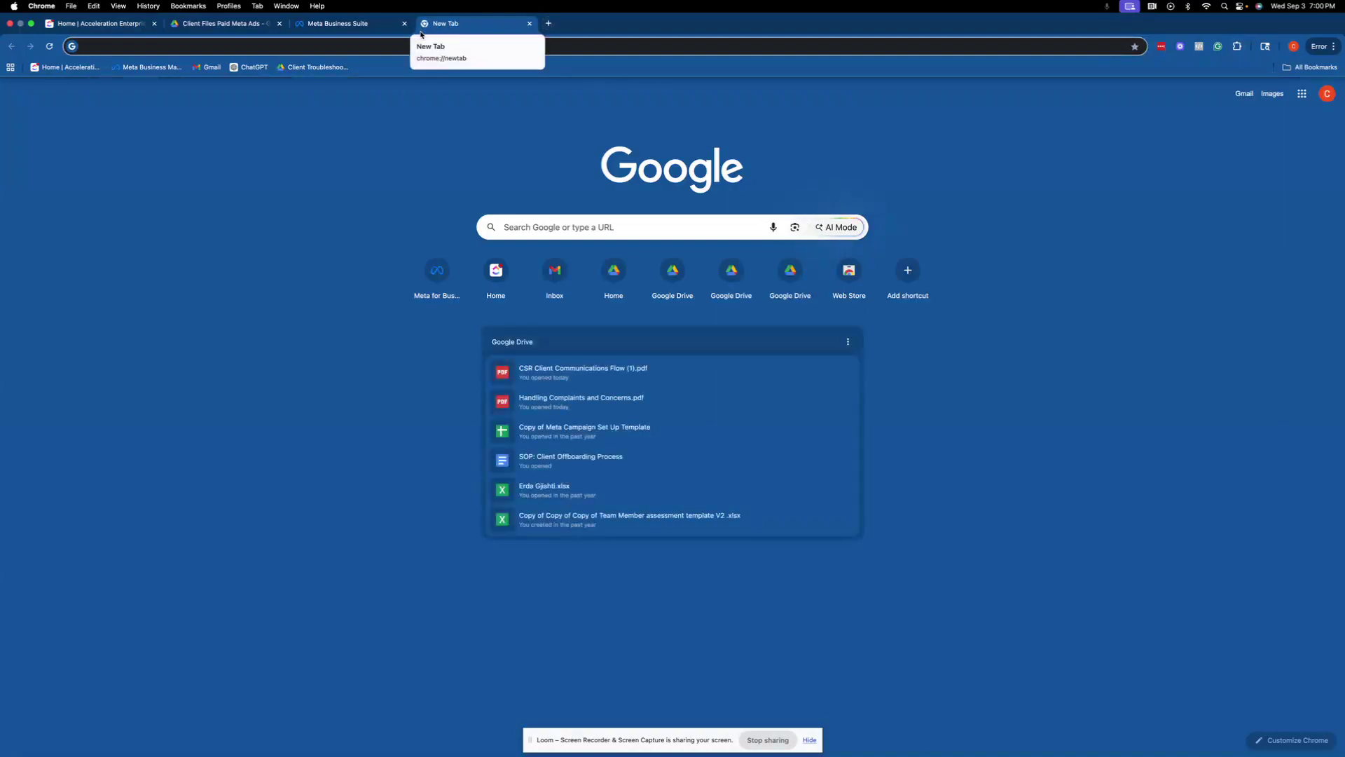
pyautogui.write('google c')
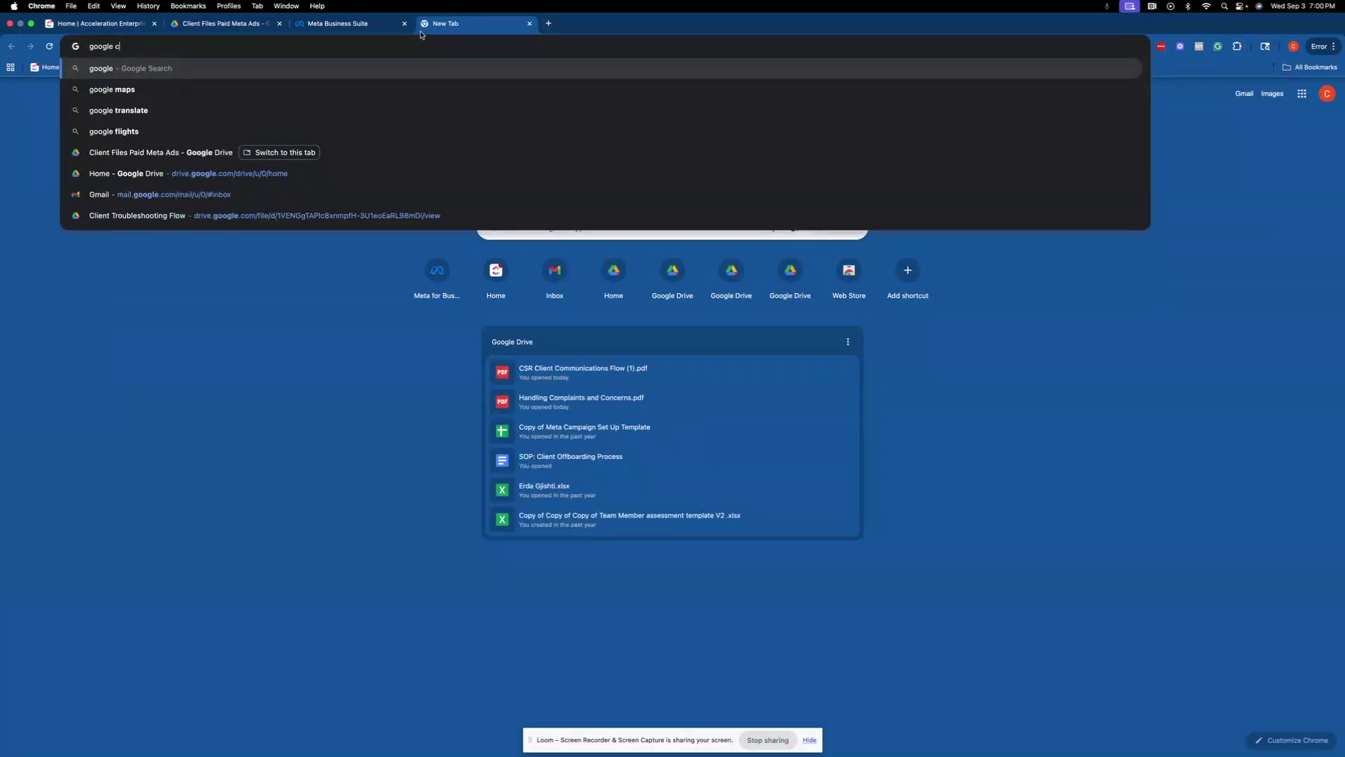
pyautogui.write('hrome')
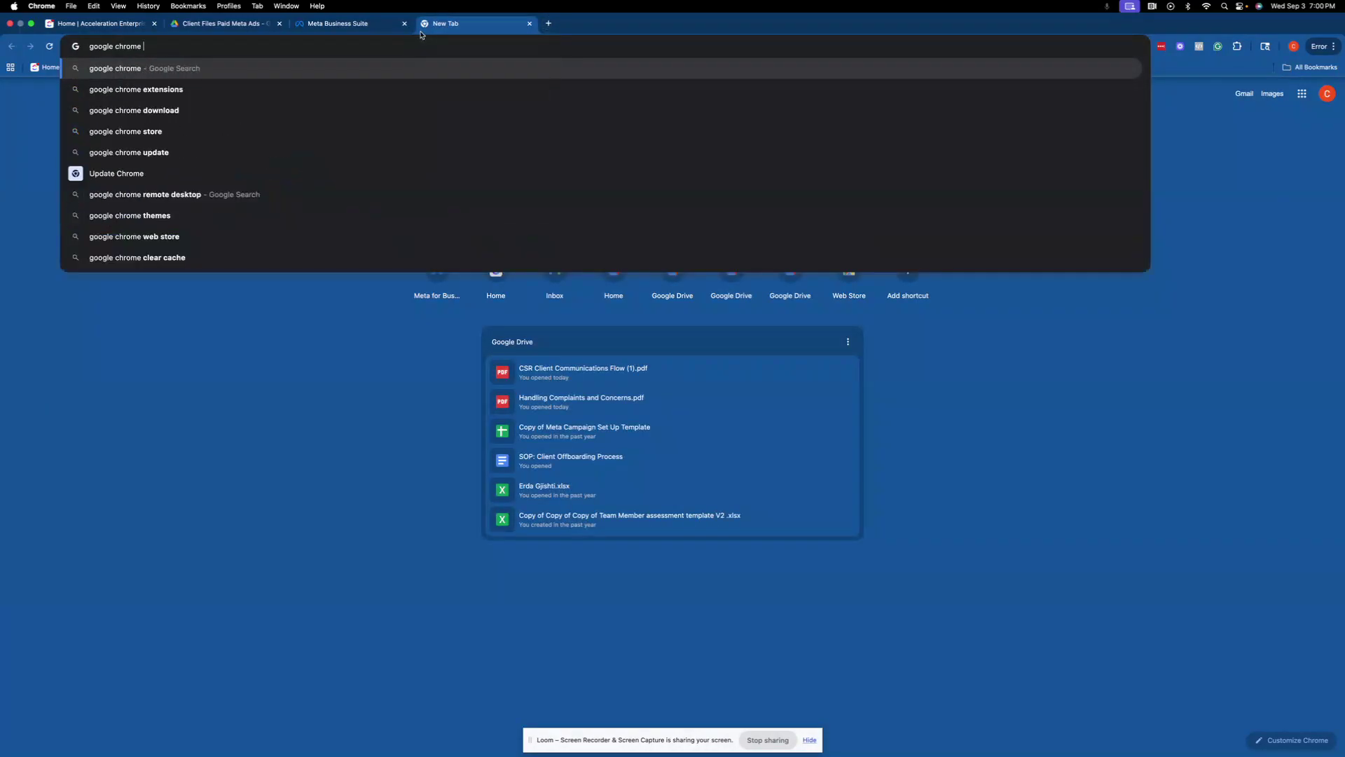
pyautogui.write(' store')
pyautogui.press('Return')
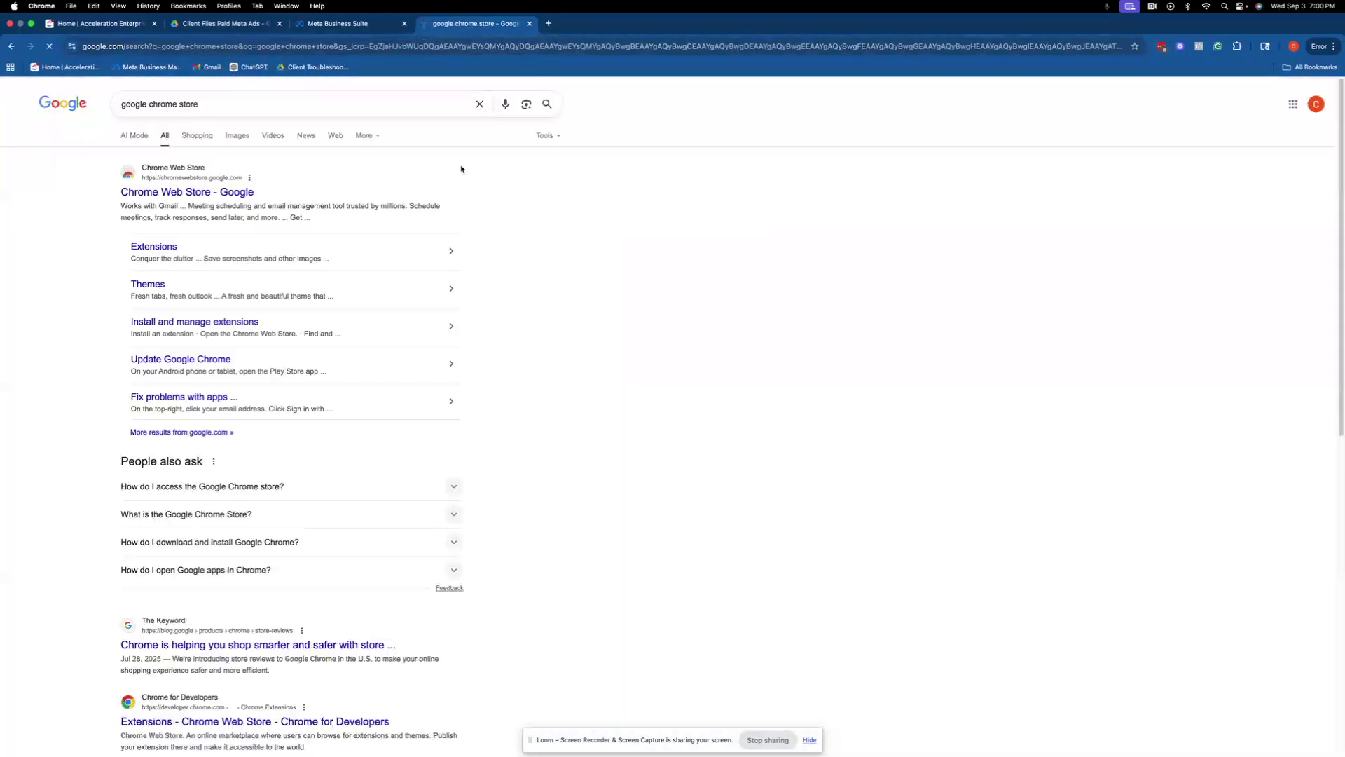
pyautogui.click(184, 191)
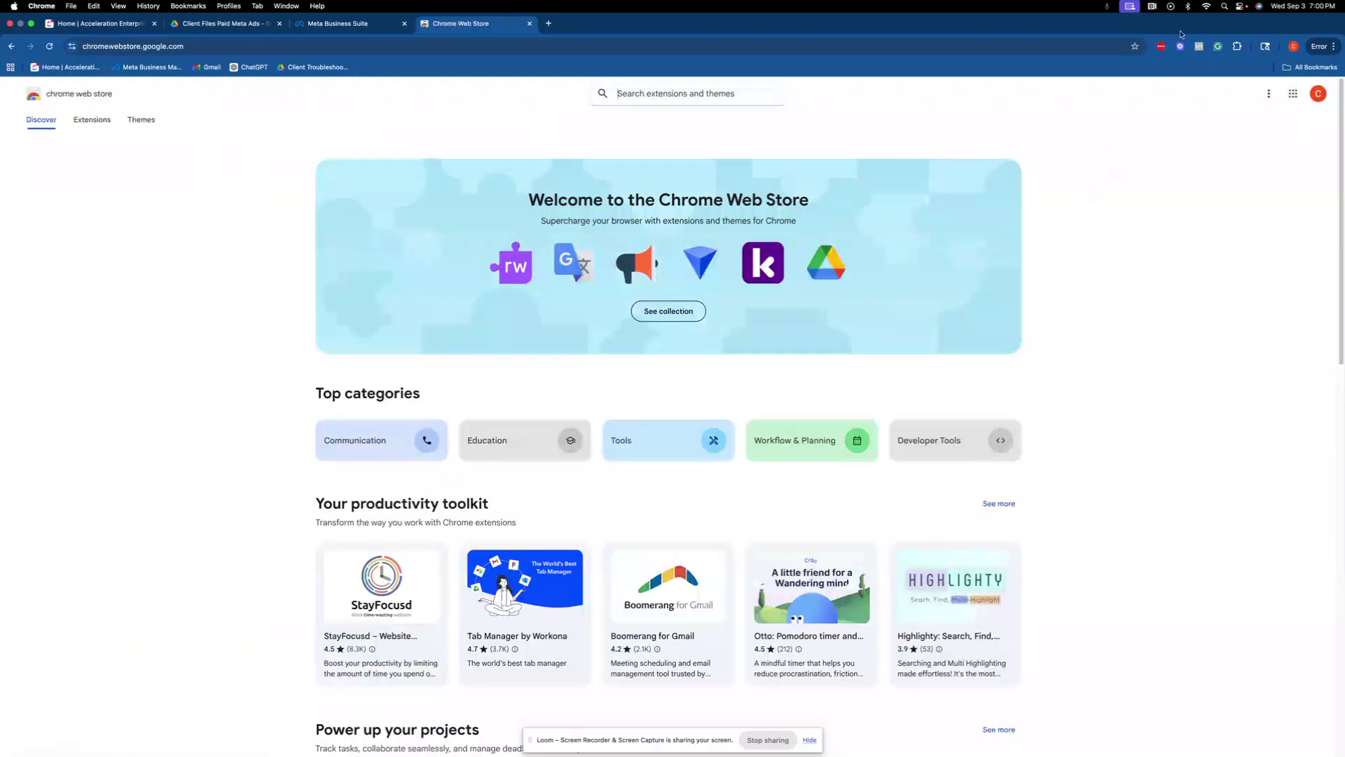
# Step: Review the installed extensions and check the Loom extension's login page, closing both Loom tabs
pyautogui.click(1237, 47)
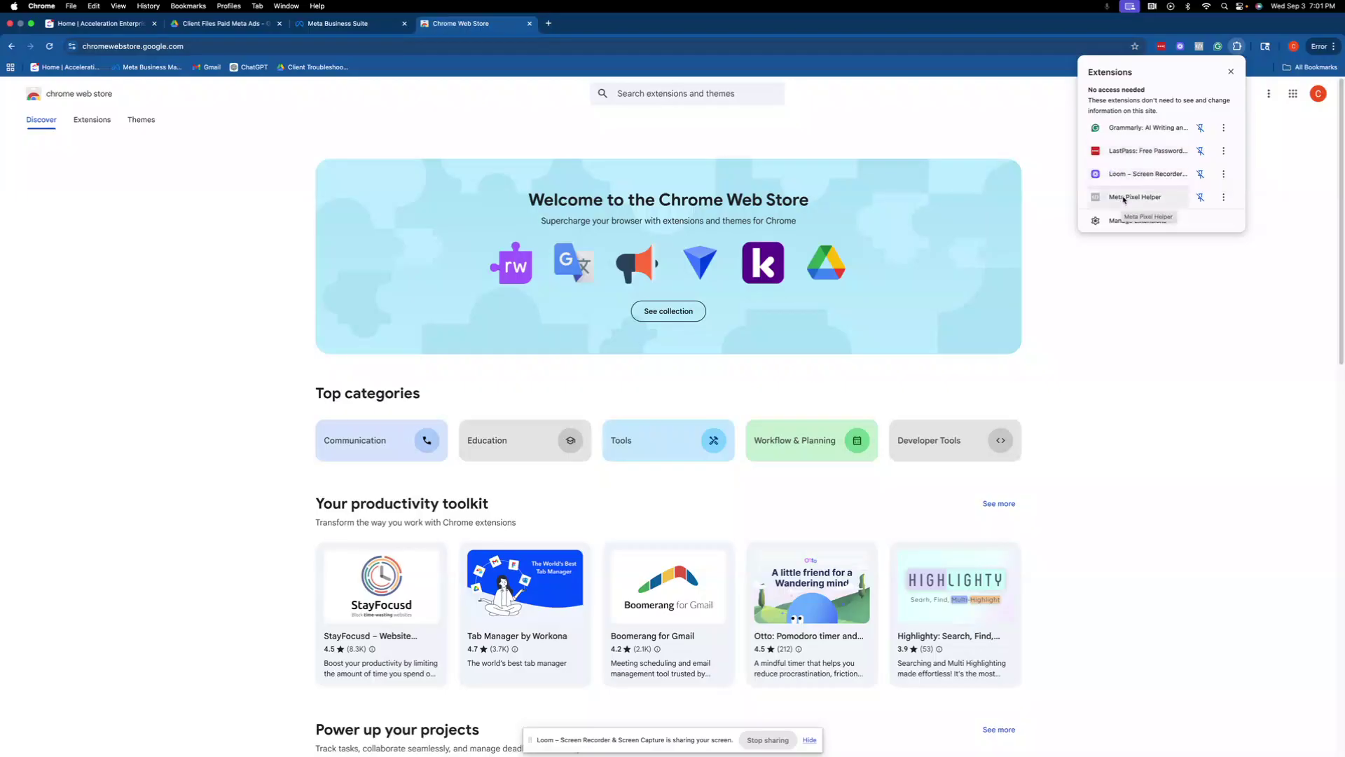
pyautogui.click(1136, 373)
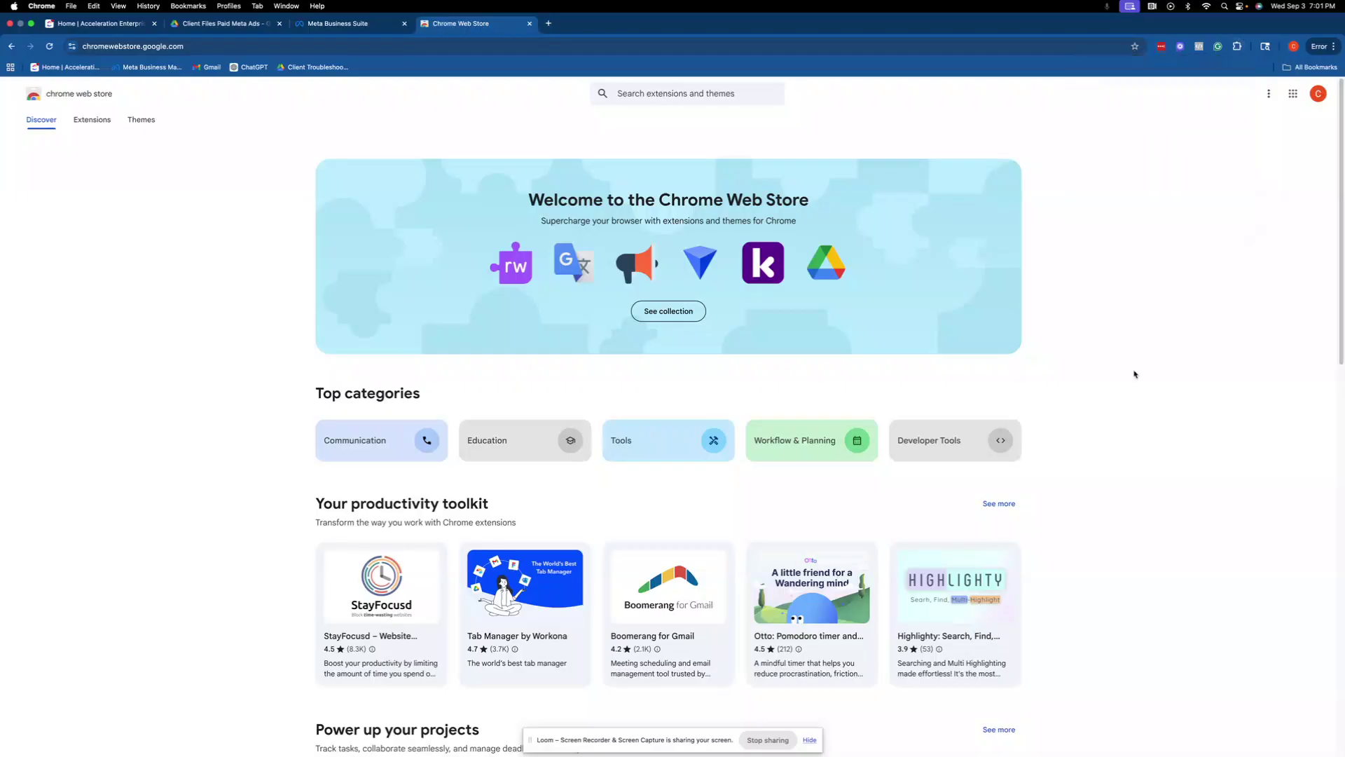
pyautogui.click(1180, 48)
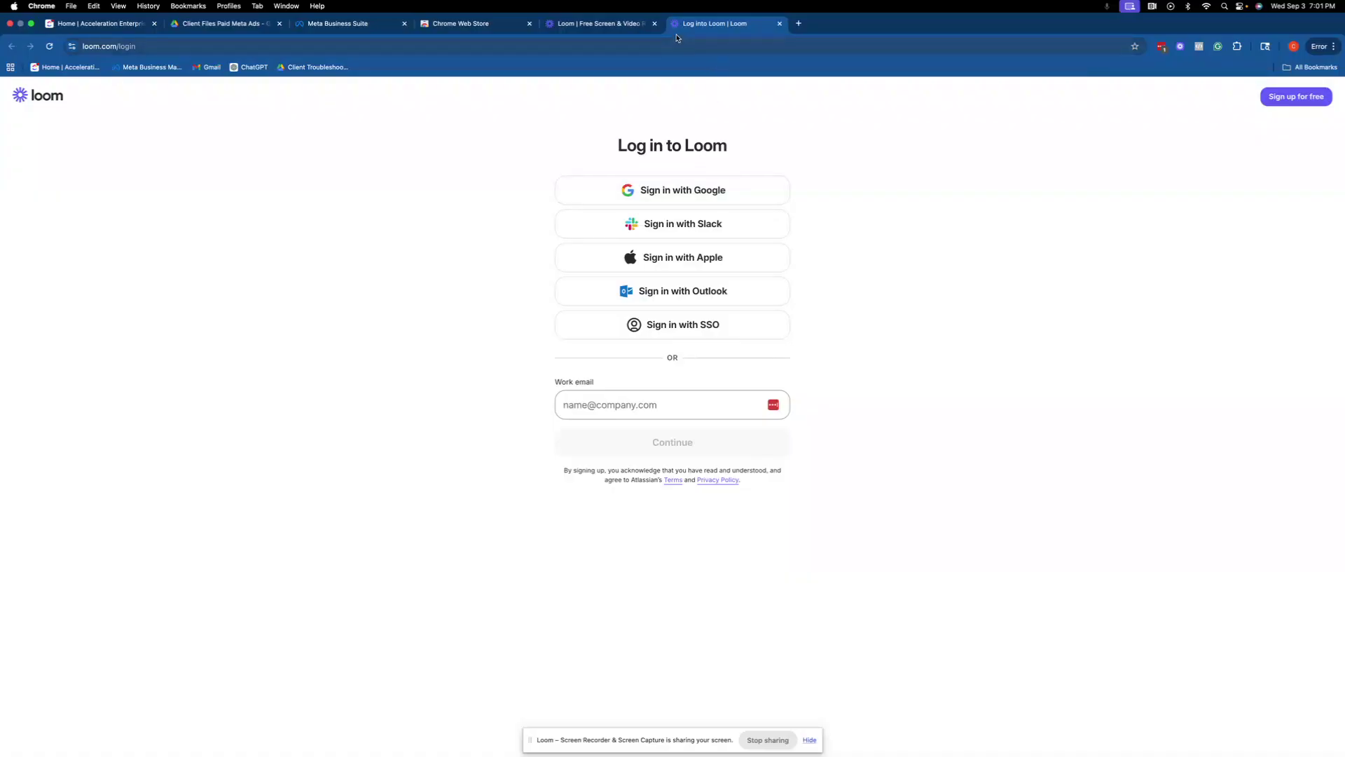
pyautogui.click(596, 23)
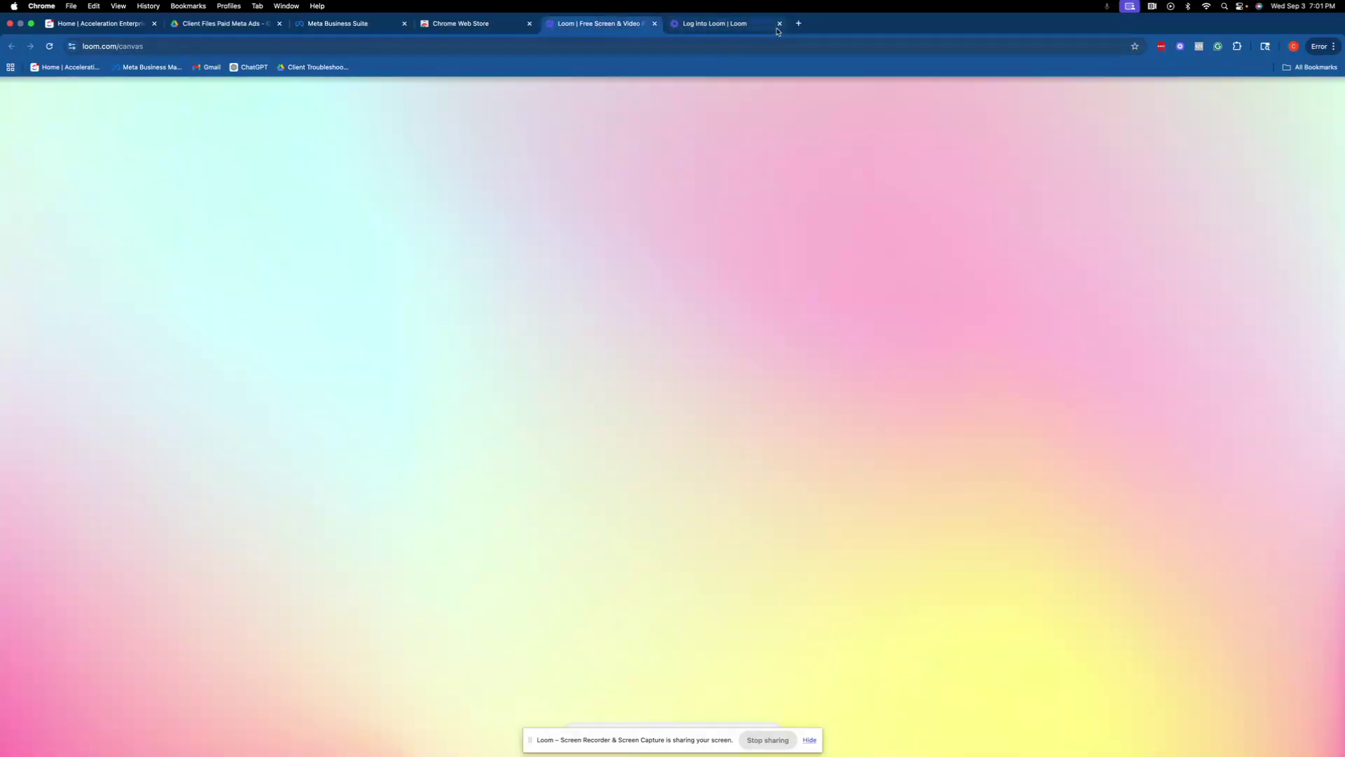
pyautogui.click(780, 24)
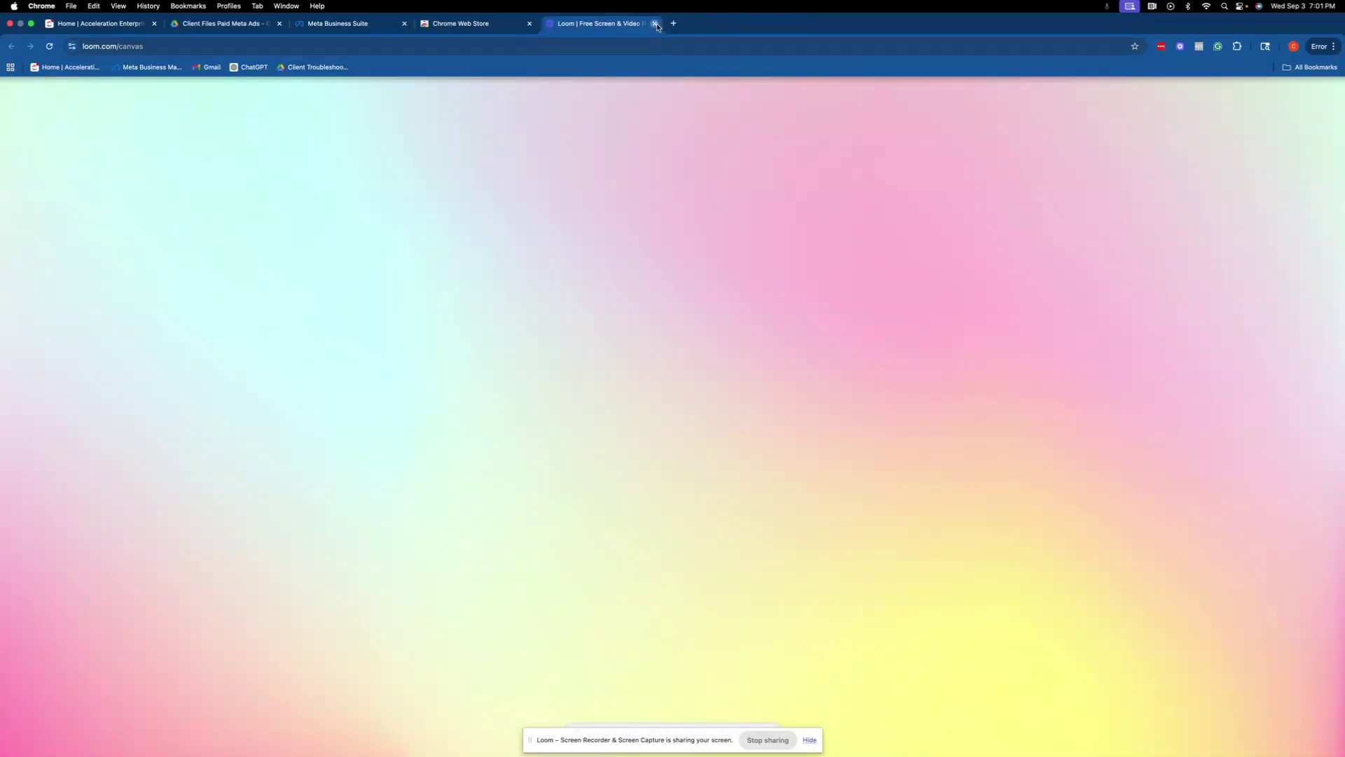
pyautogui.click(656, 24)
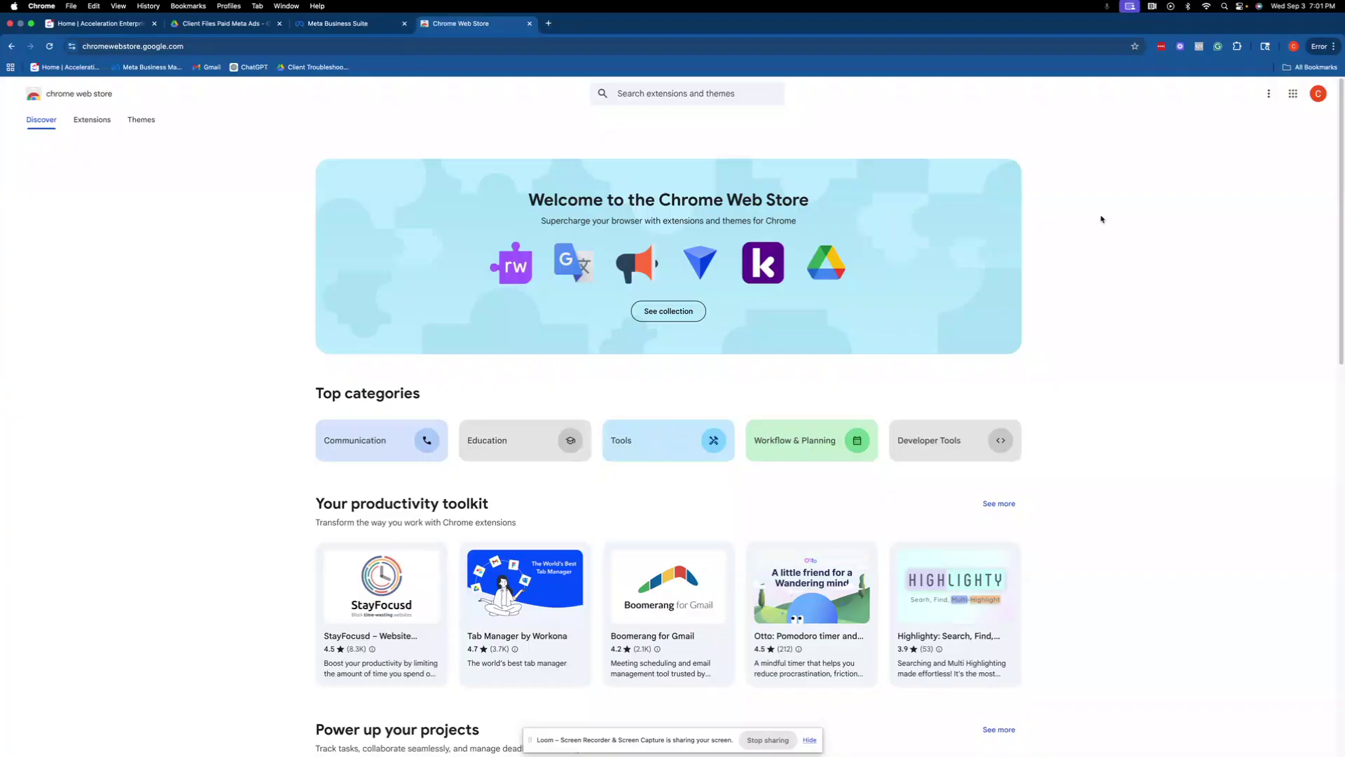
# Step: Check the Chrome Web Store page with the Meta Pixel Helper extension
pyautogui.click(1200, 49)
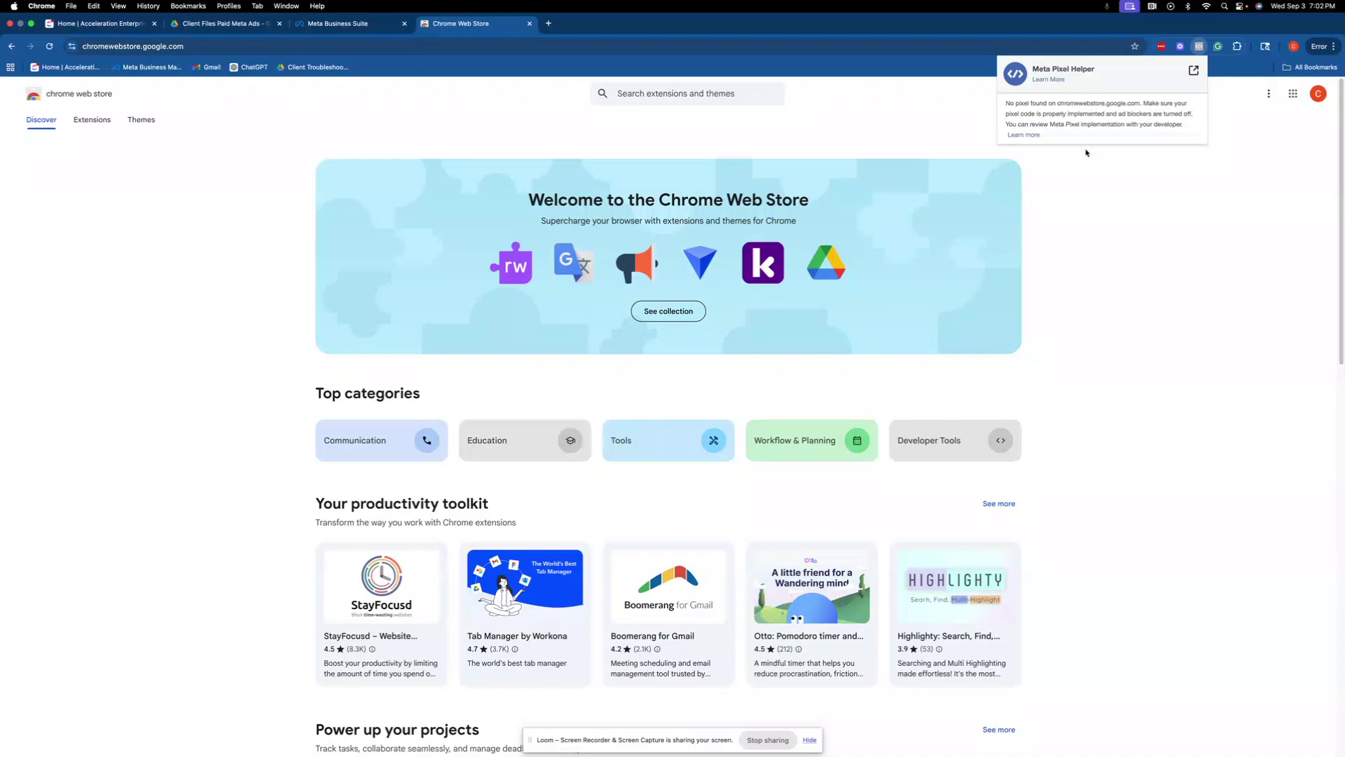
pyautogui.click(1140, 209)
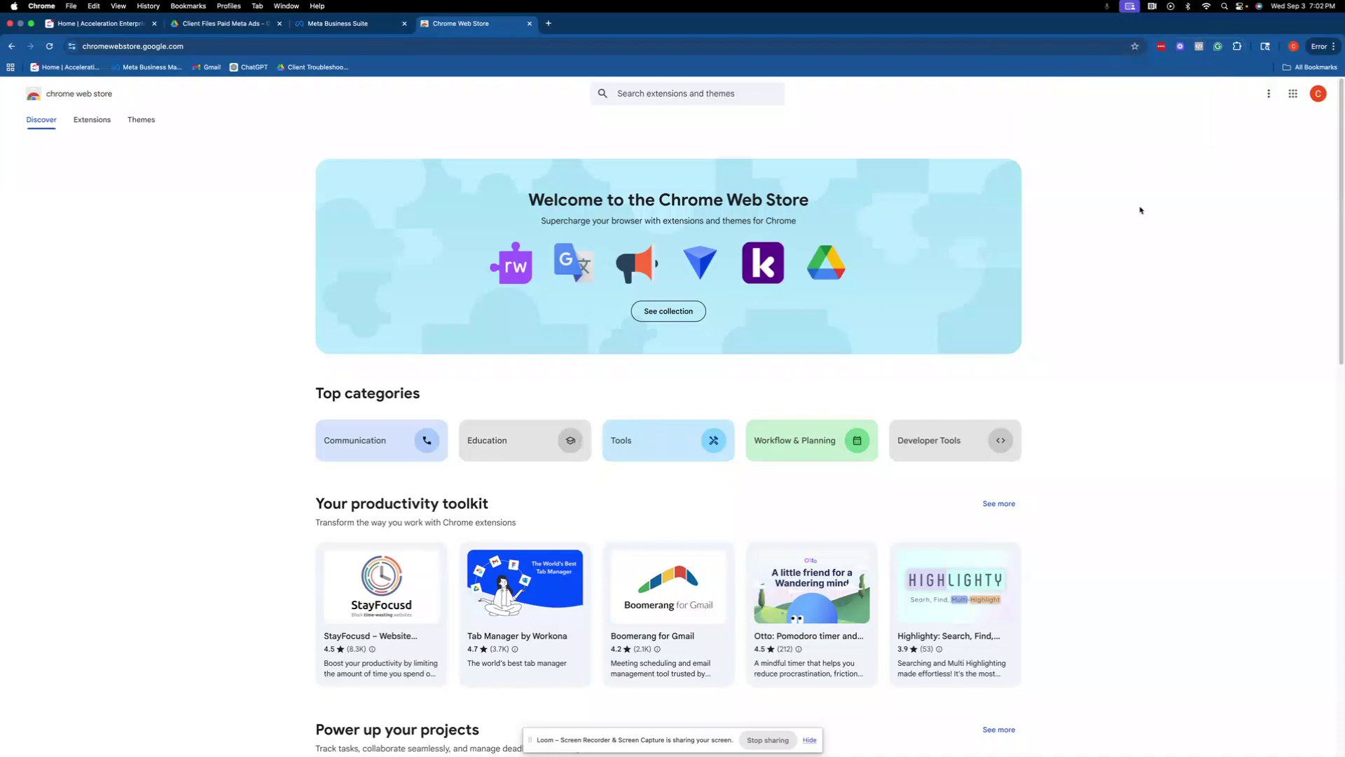
# Step: Sign in to Grammarly from its extension with the company Google account and close the Grammarly tab
pyautogui.click(1219, 47)
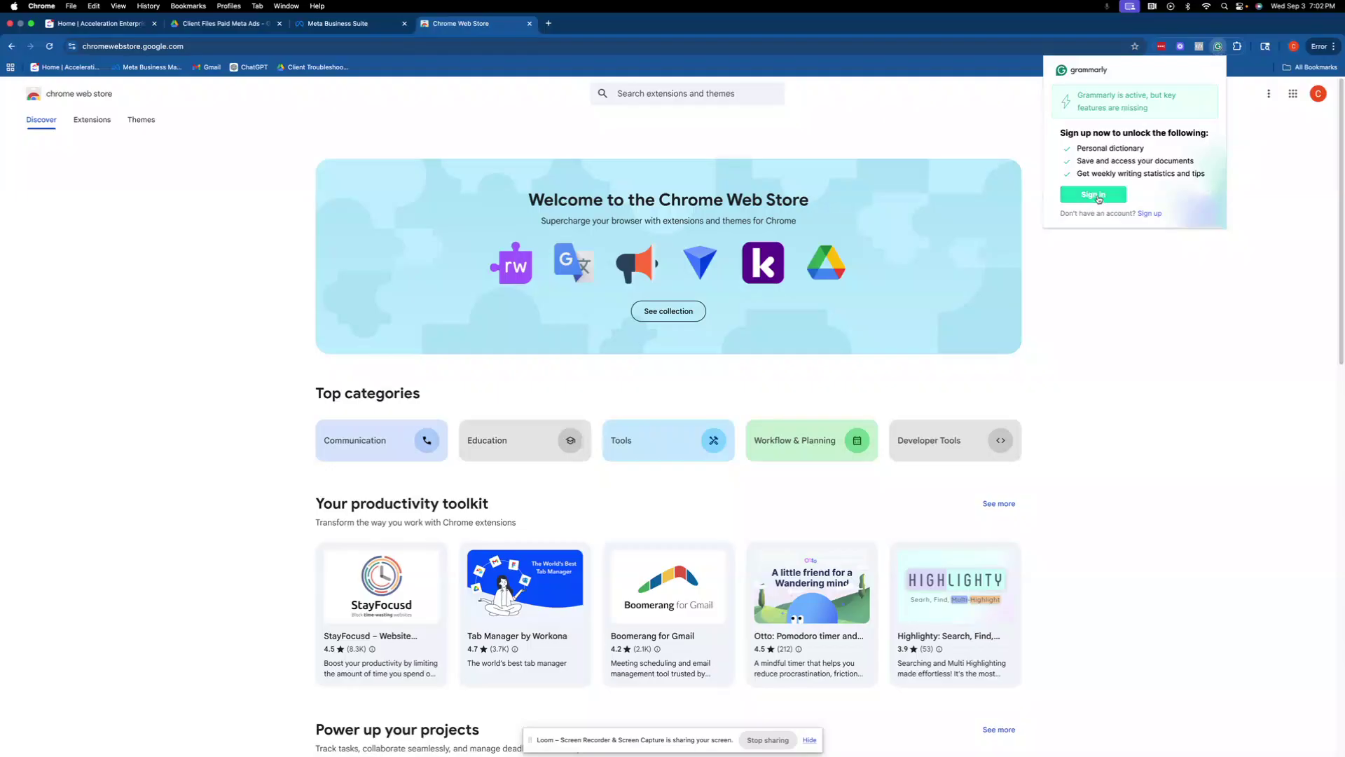
pyautogui.click(1094, 195)
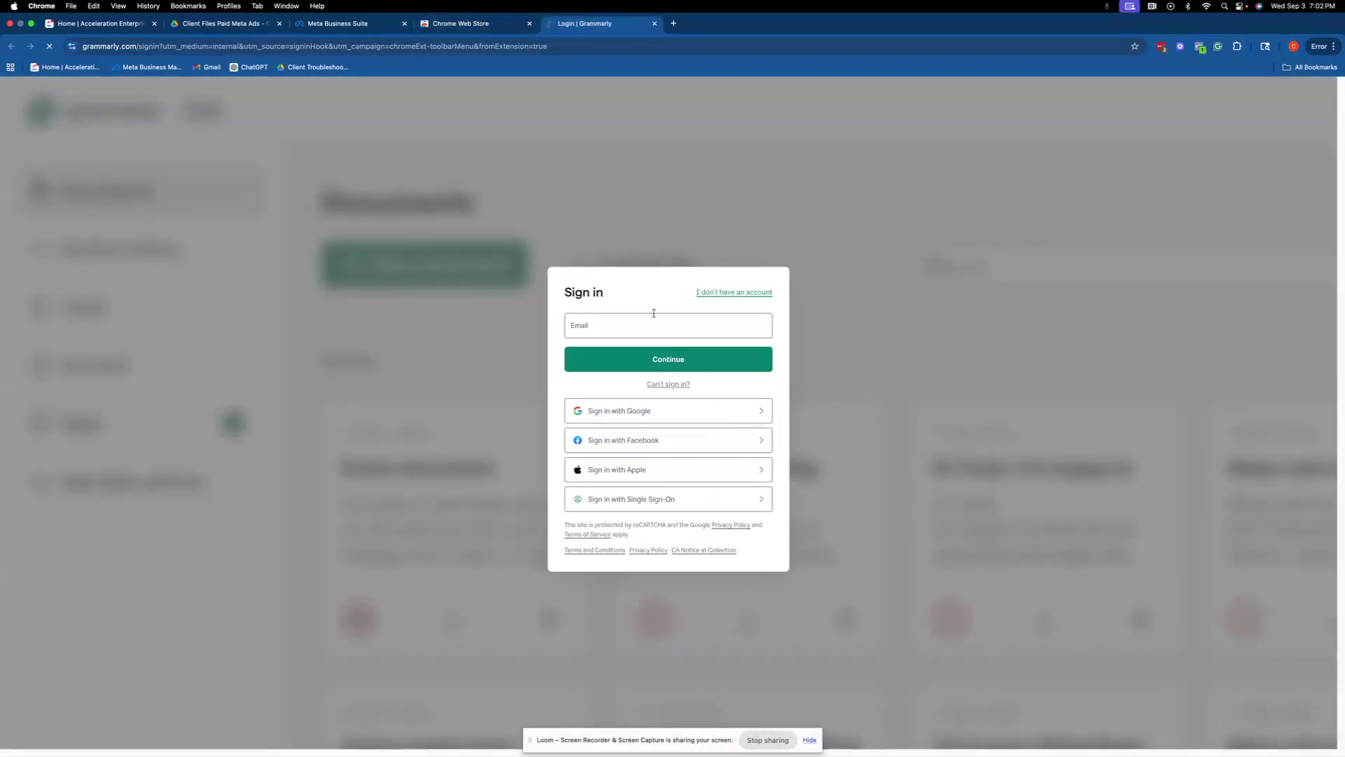
pyautogui.click(726, 411)
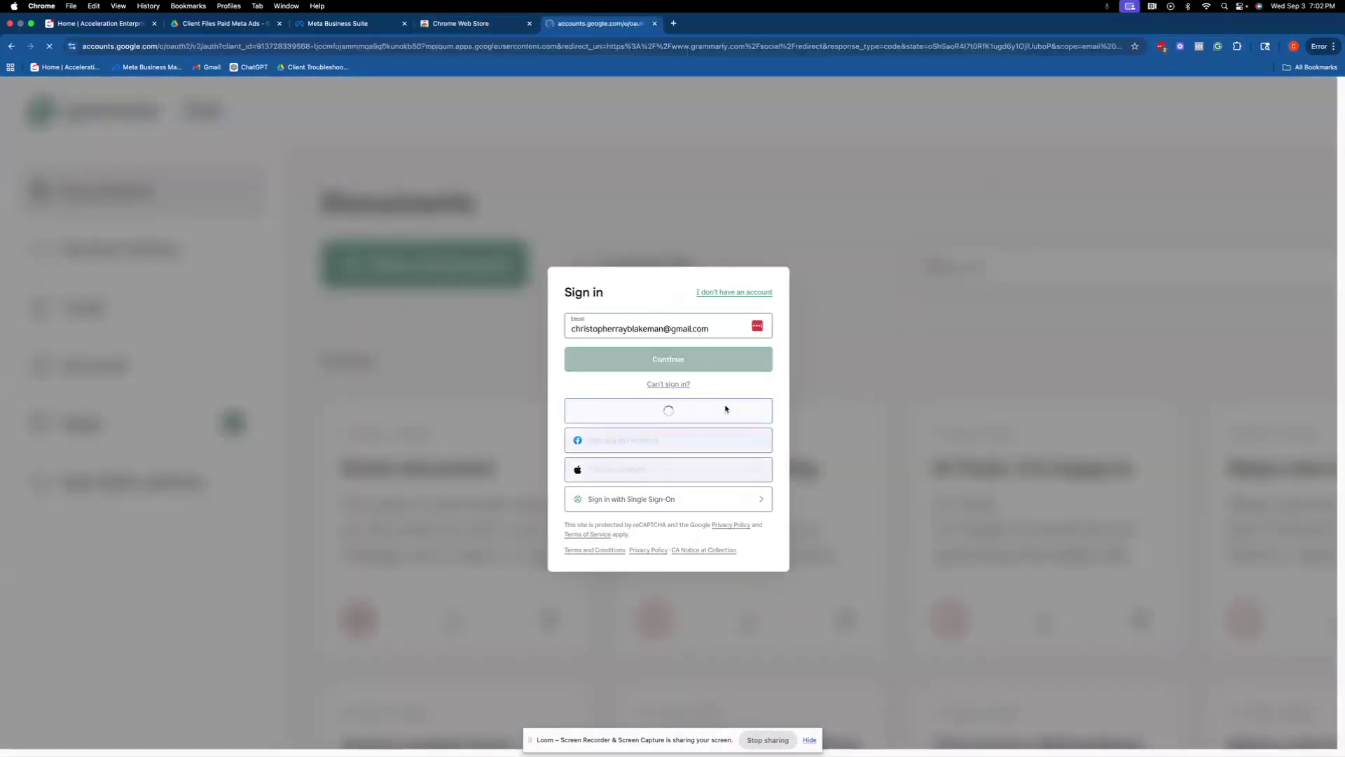
pyautogui.click(759, 372)
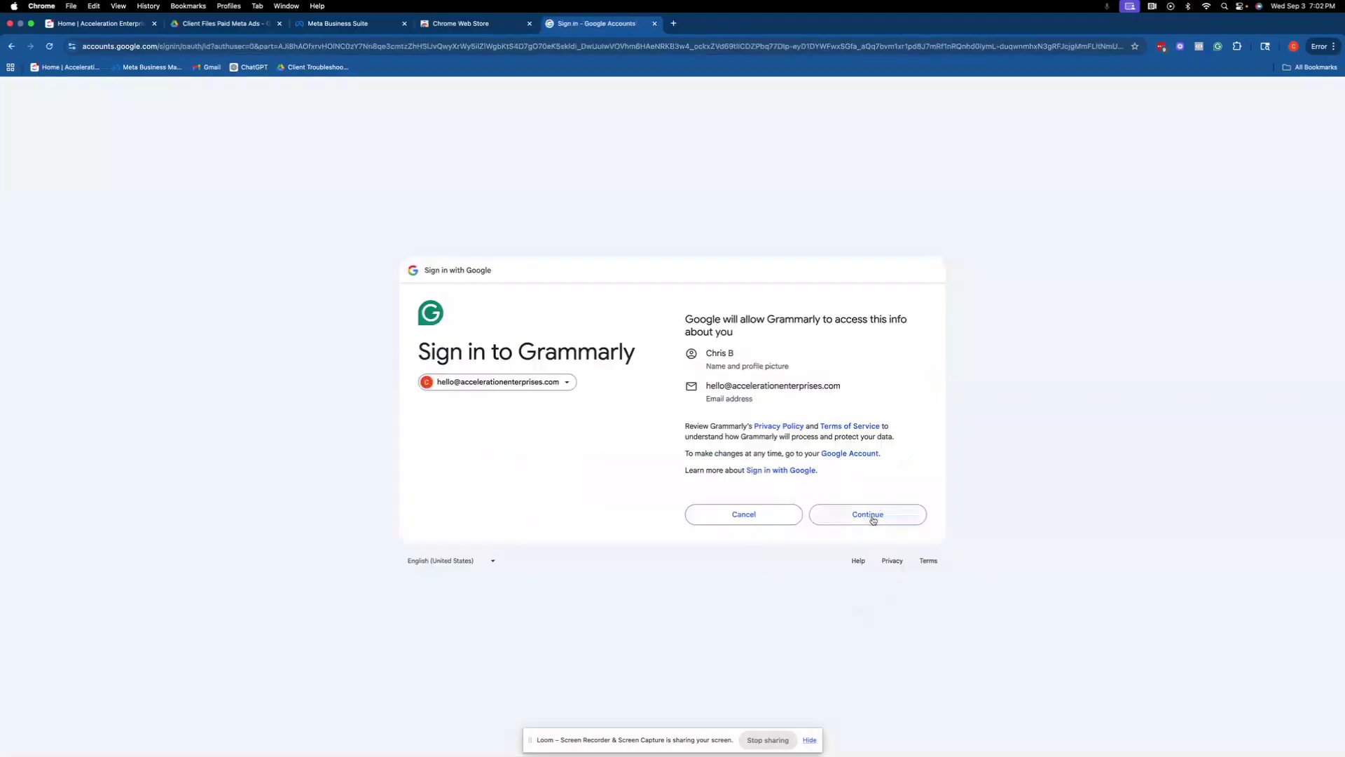
pyautogui.click(870, 515)
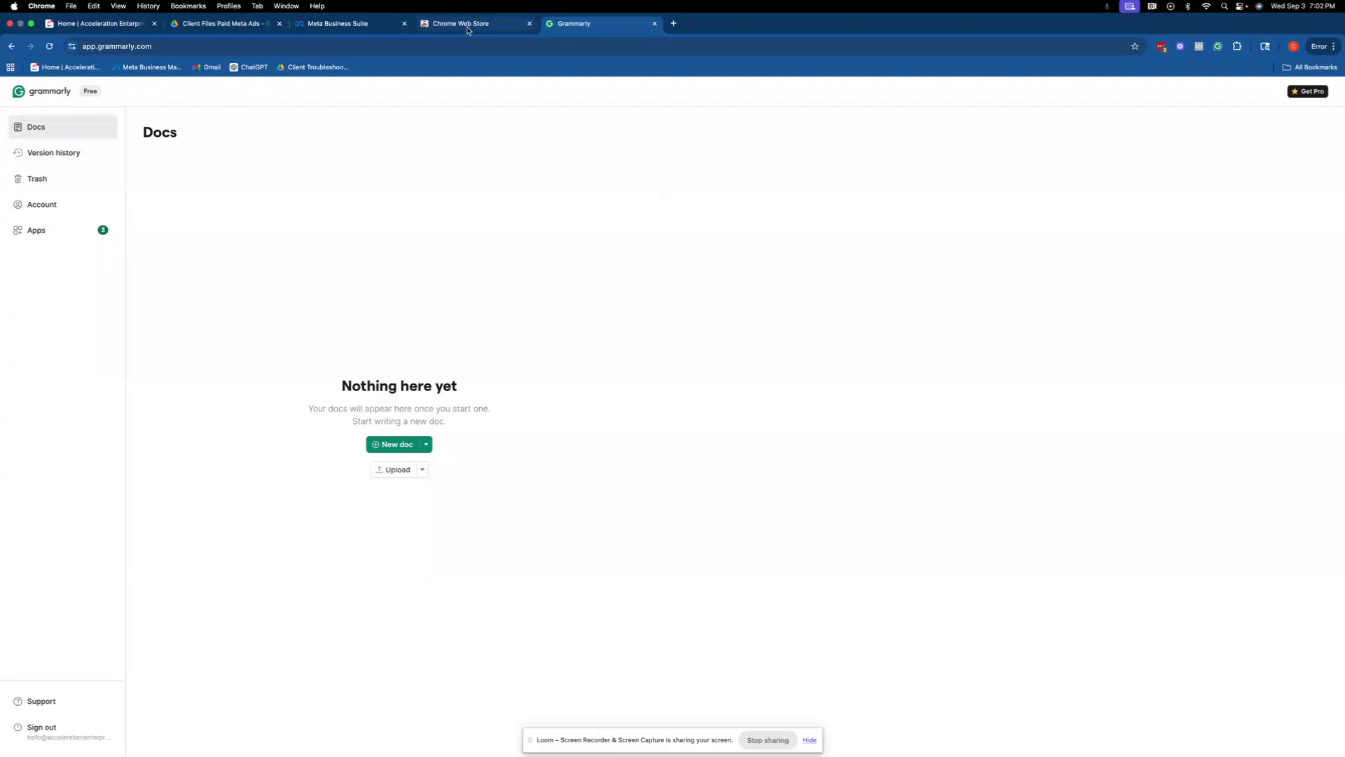
pyautogui.click(655, 24)
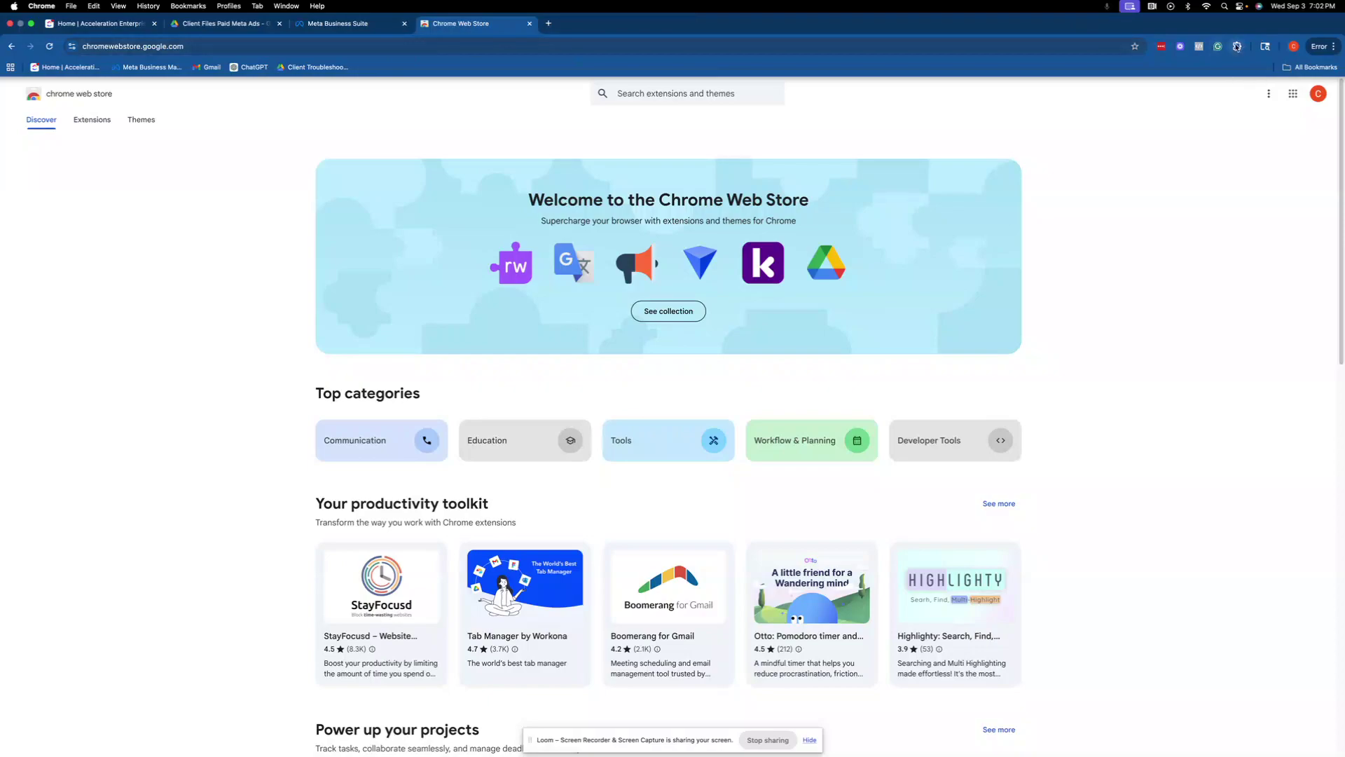
# Step: Browse the shared folders in the LastPass extension's vault and close it
pyautogui.click(1163, 48)
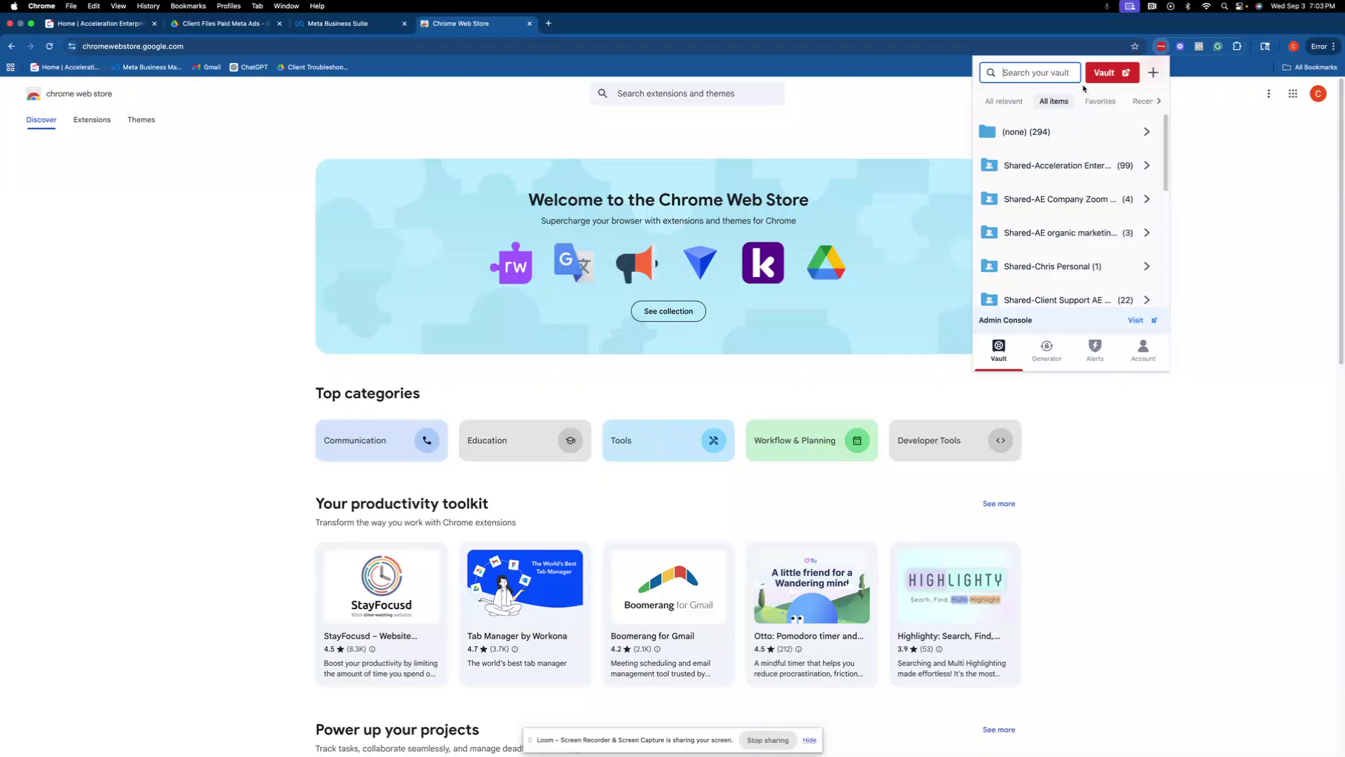
pyautogui.scroll(-5, 1039, 218)
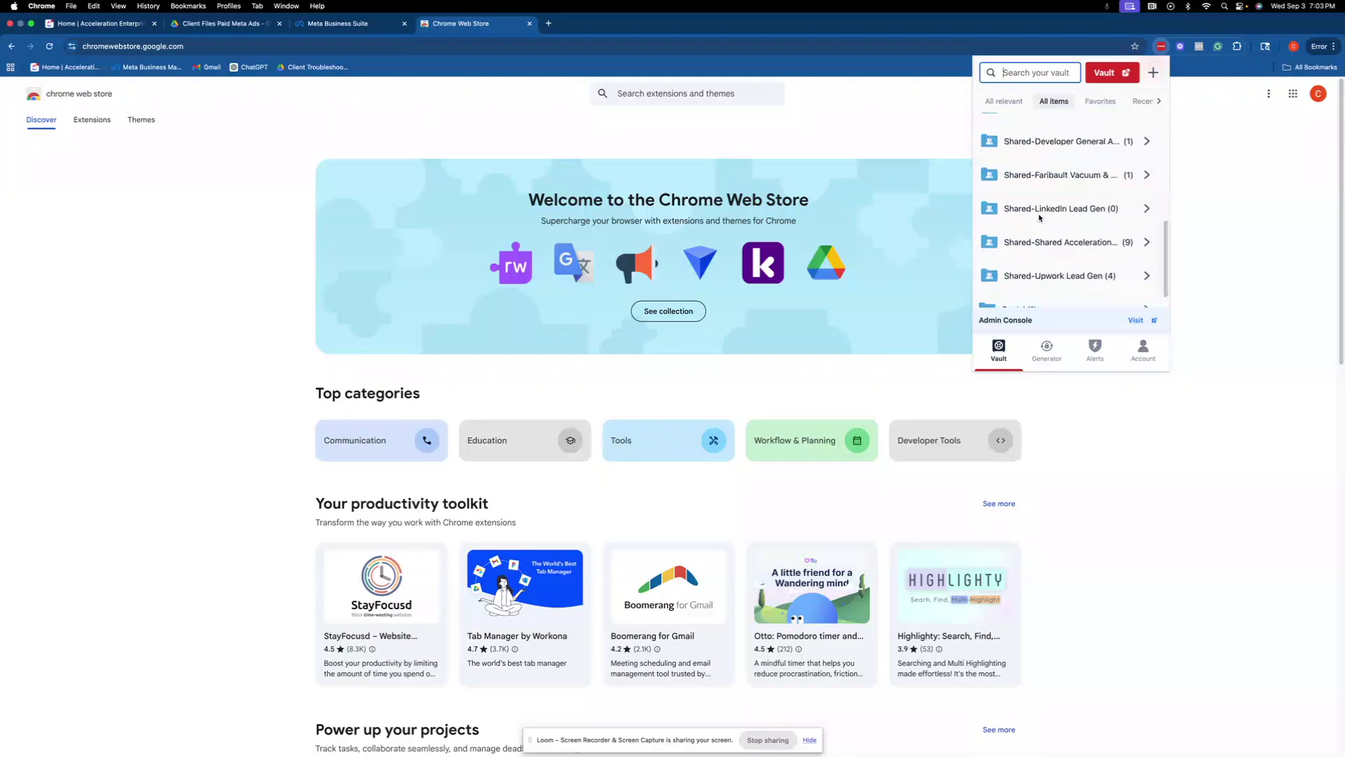
pyautogui.scroll(5, 1041, 218)
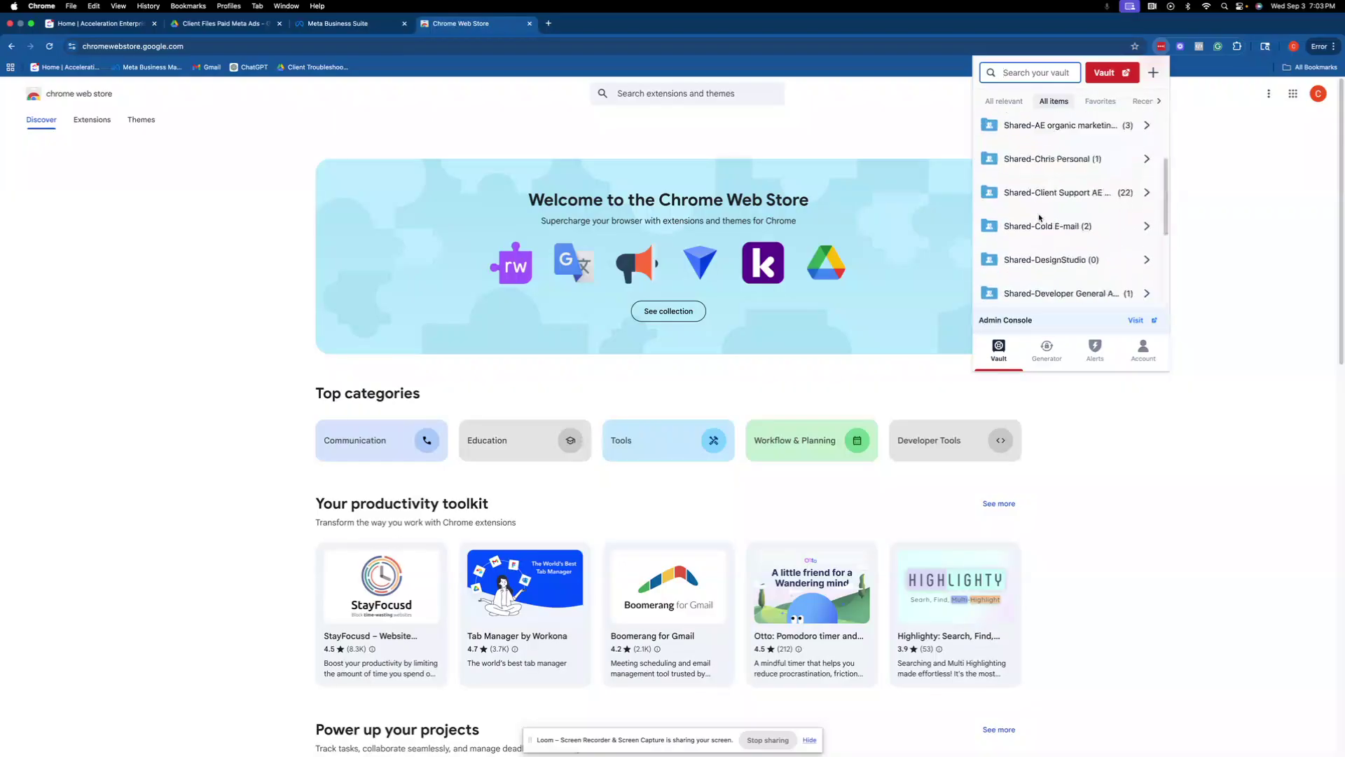
pyautogui.click(851, 123)
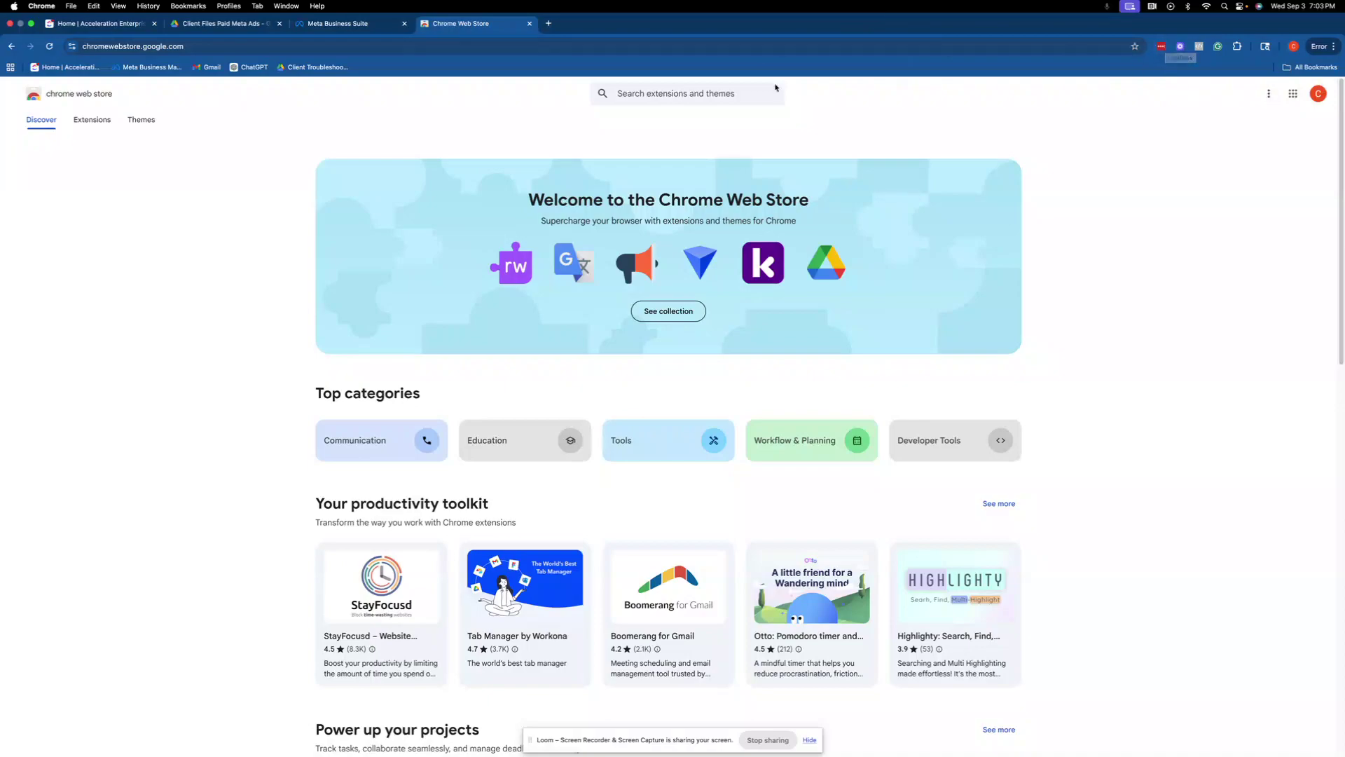
# Step: Close the Chrome Web Store tab and return to Meta Business Suite
pyautogui.click(354, 24)
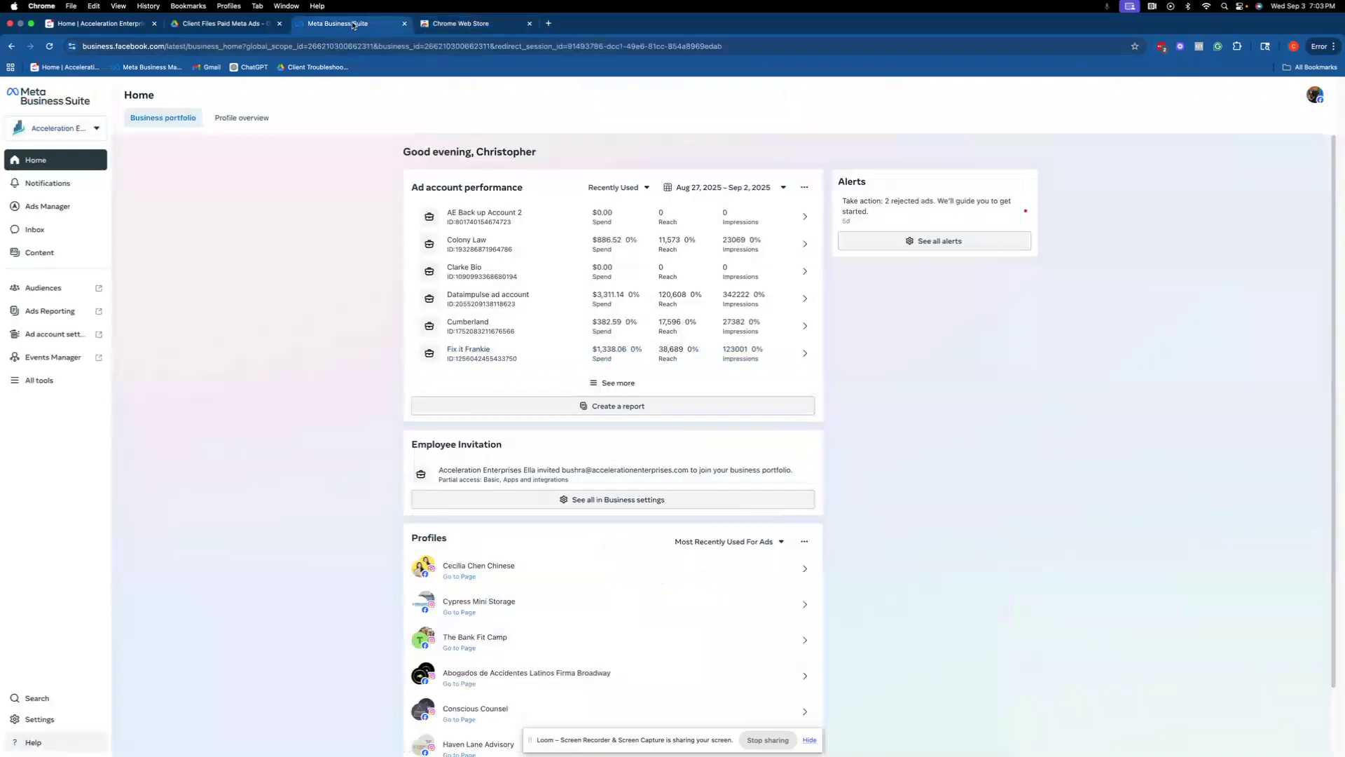
pyautogui.click(456, 24)
pyautogui.click(527, 24)
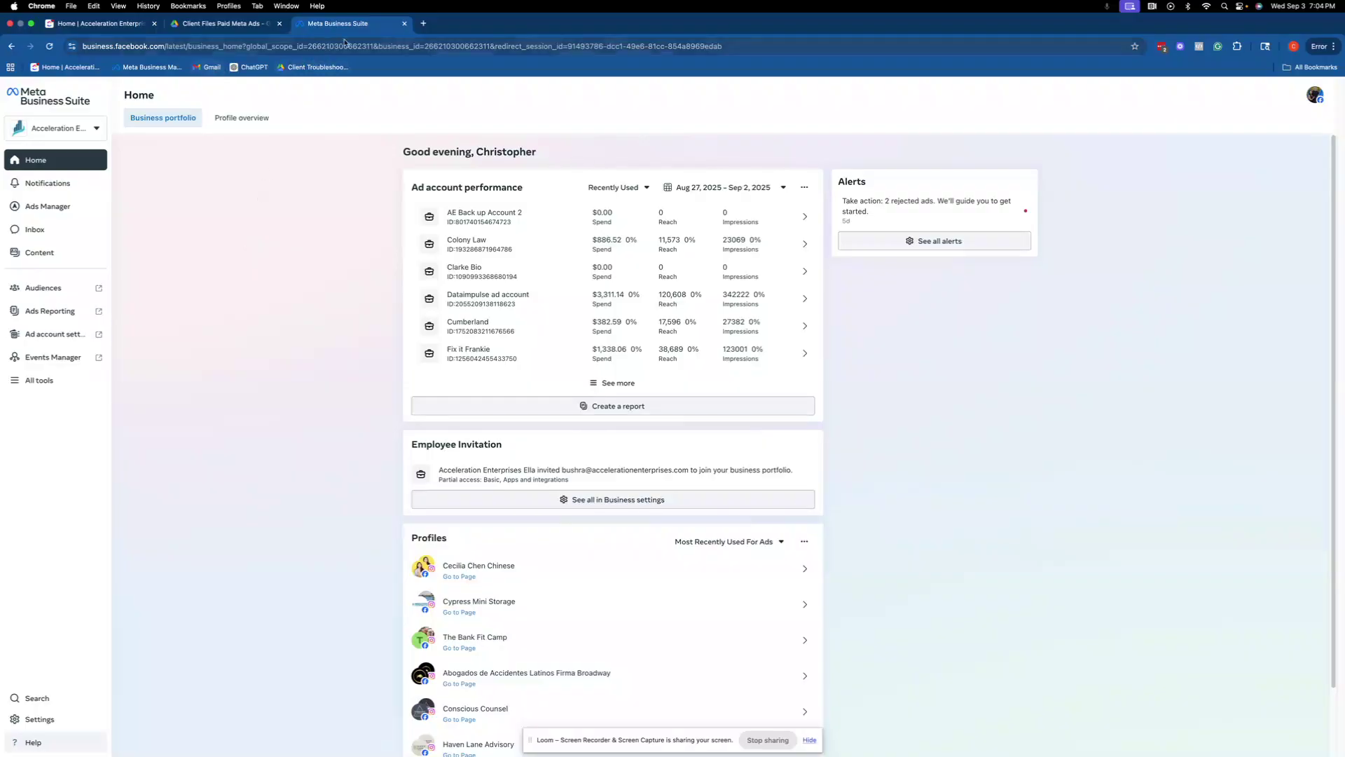
# Step: Open the bookmarked ChatGPT site in a new tab and authorize login with the company Google account
pyautogui.click(423, 23)
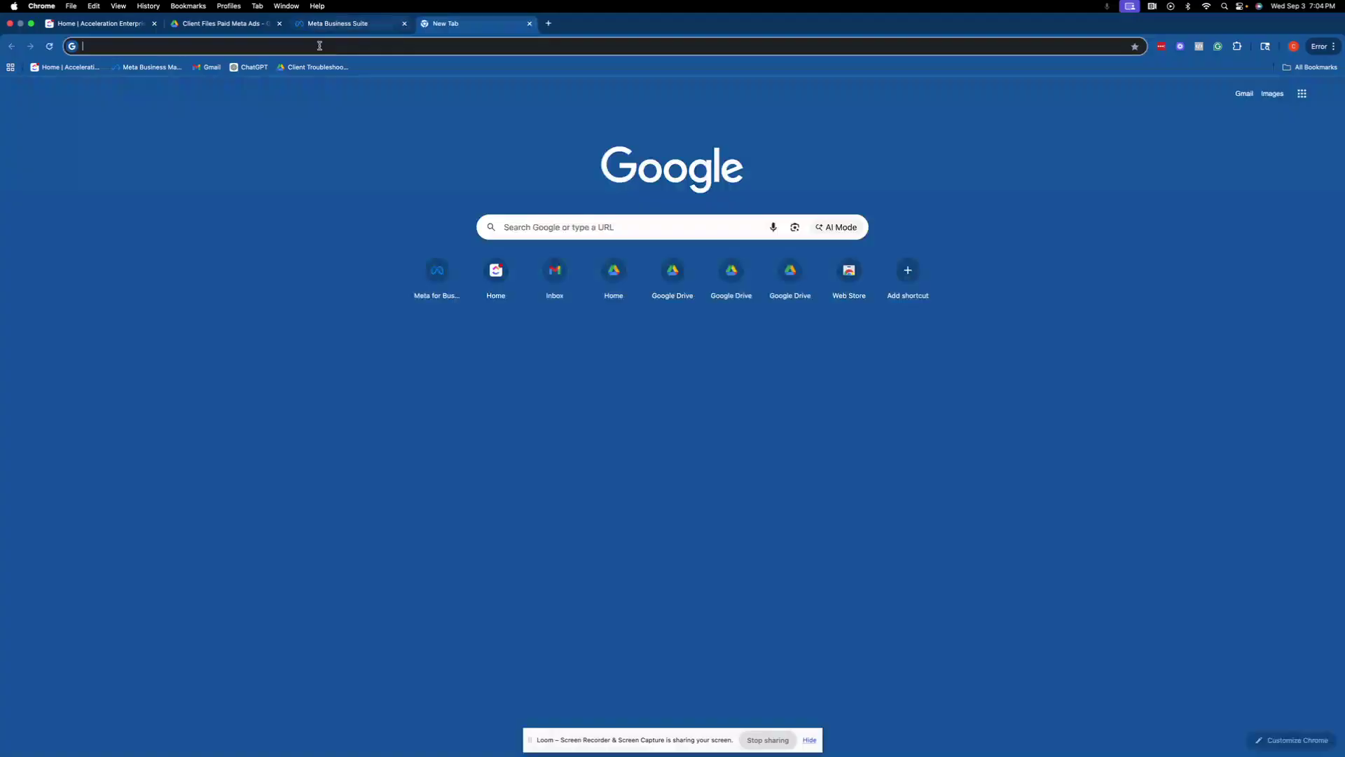
pyautogui.click(245, 68)
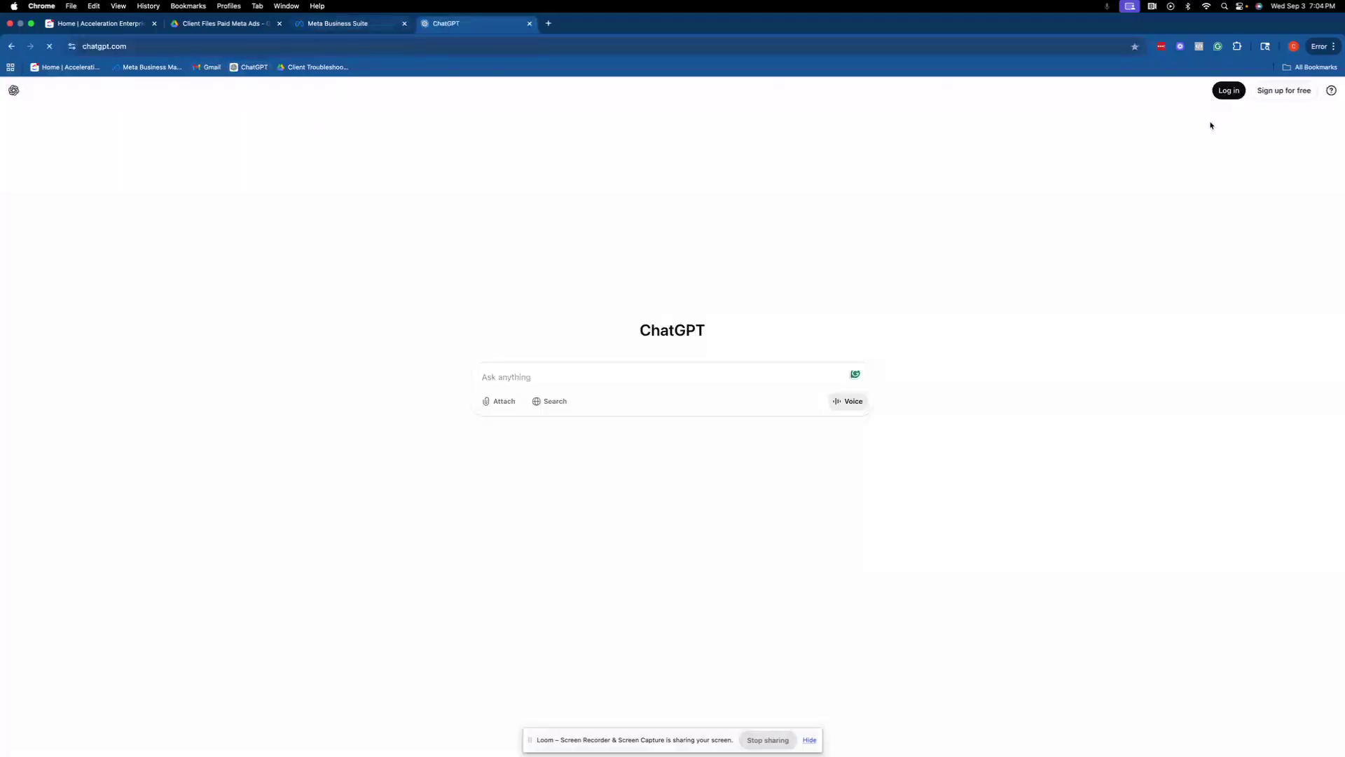
pyautogui.click(1230, 91)
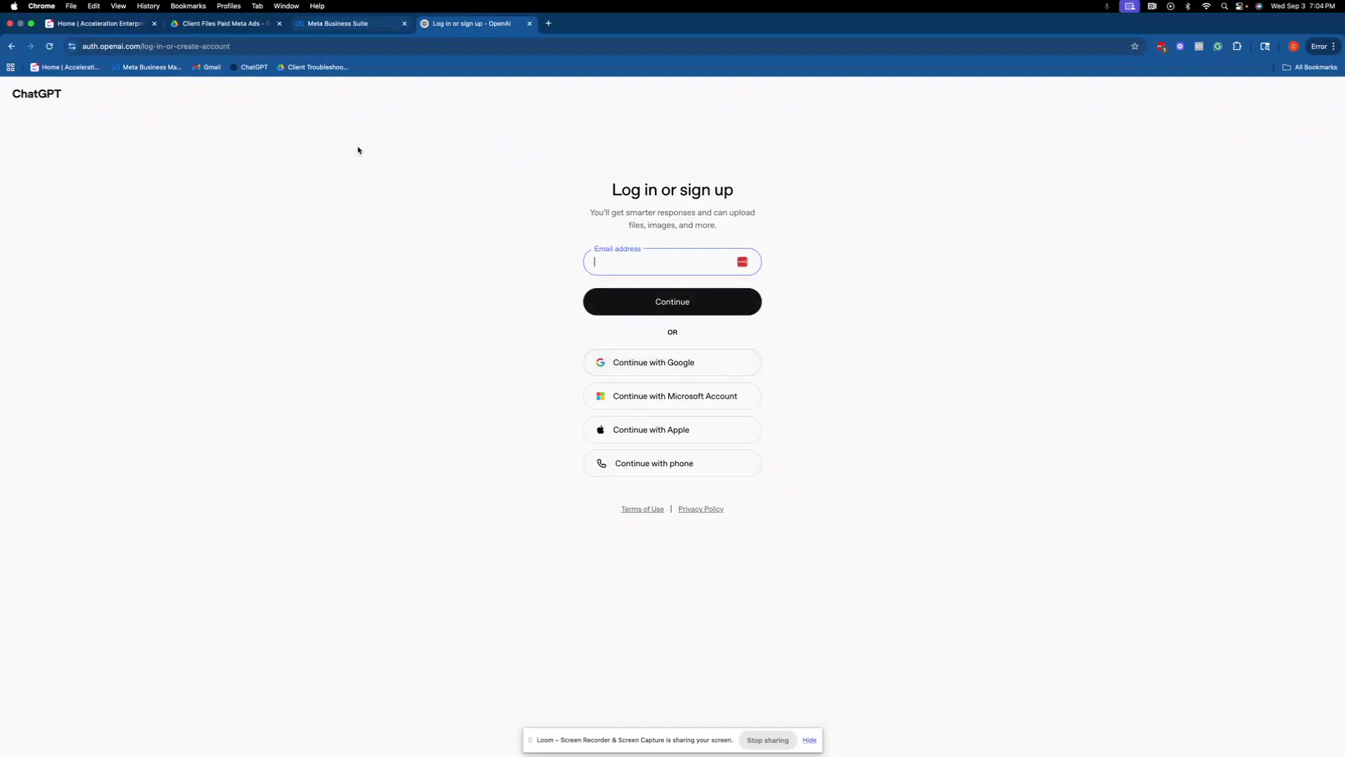
pyautogui.click(611, 356)
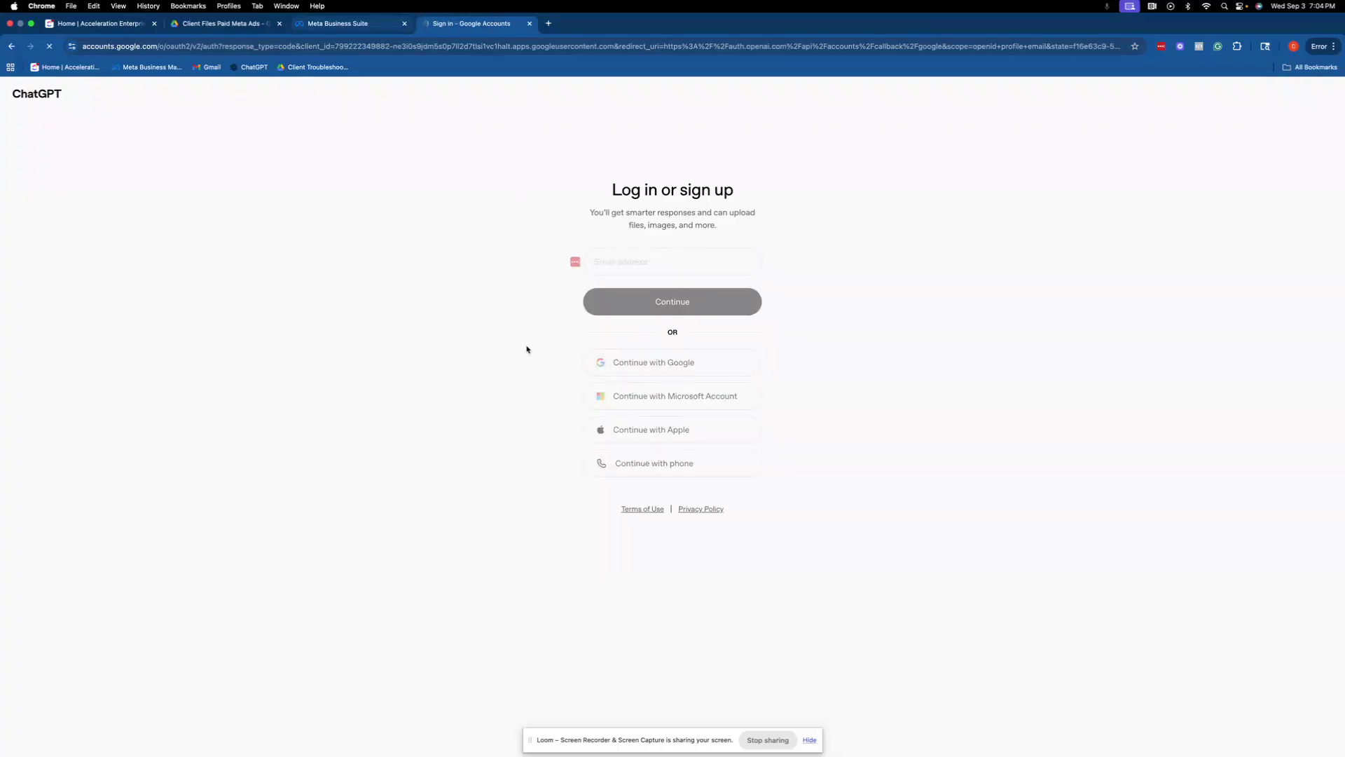
pyautogui.click(735, 380)
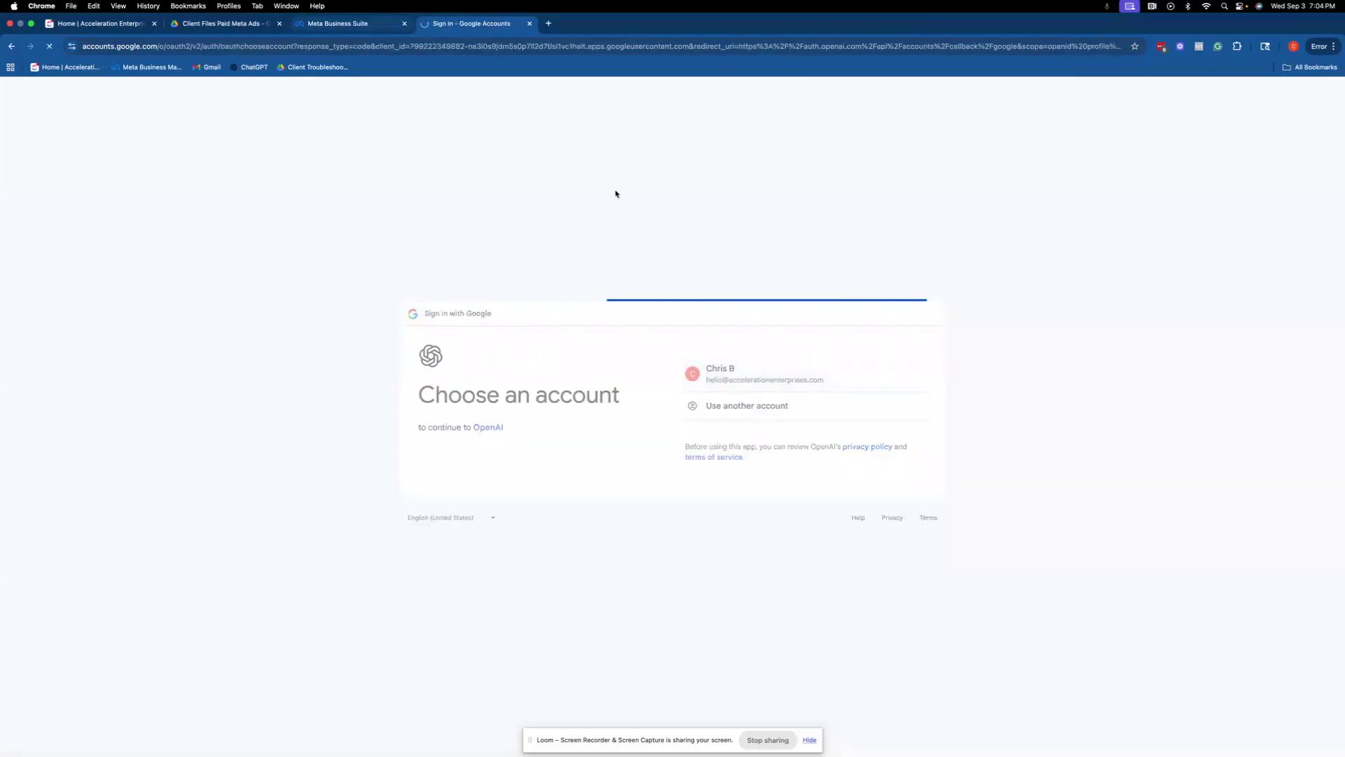
pyautogui.click(823, 518)
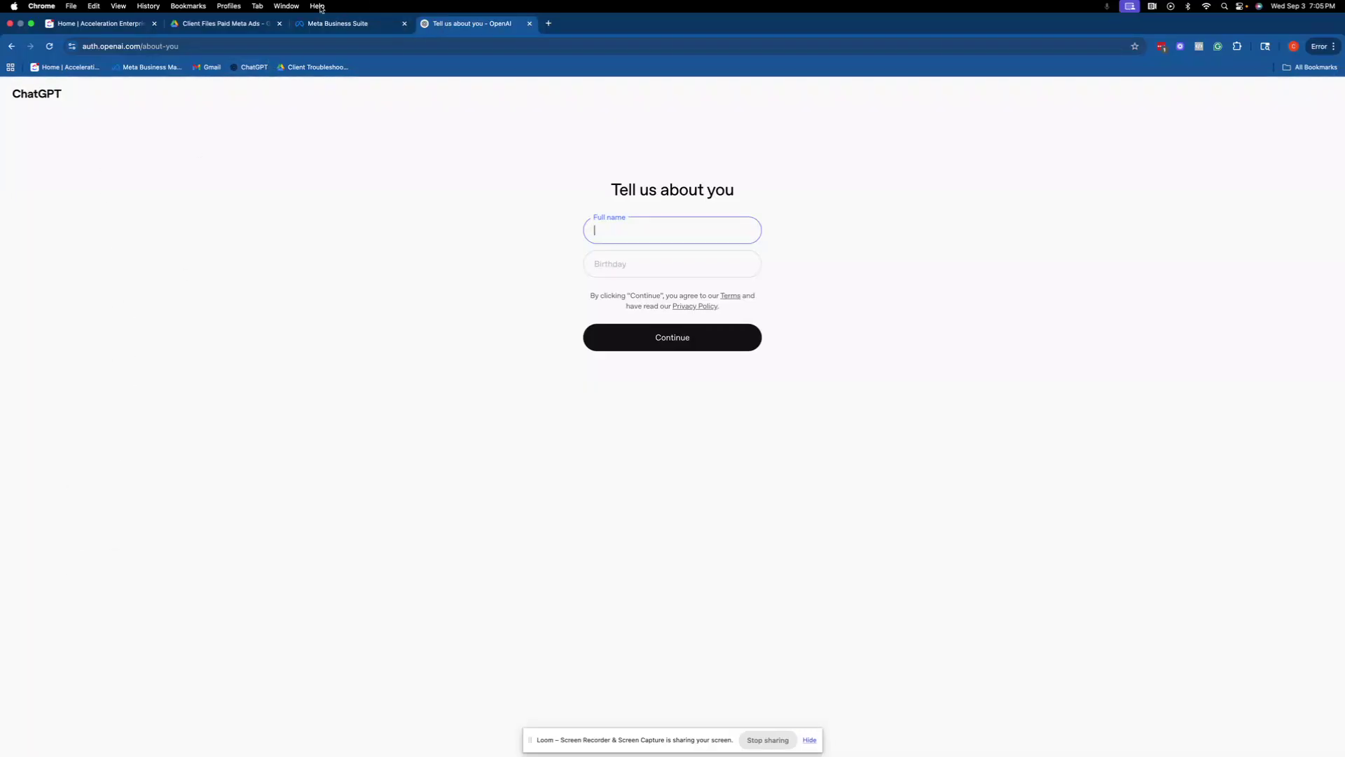
# Step: Close the ChatGPT sign-up tab and show the list of business portfolios in Meta Business Suite
pyautogui.click(361, 24)
pyautogui.click(530, 24)
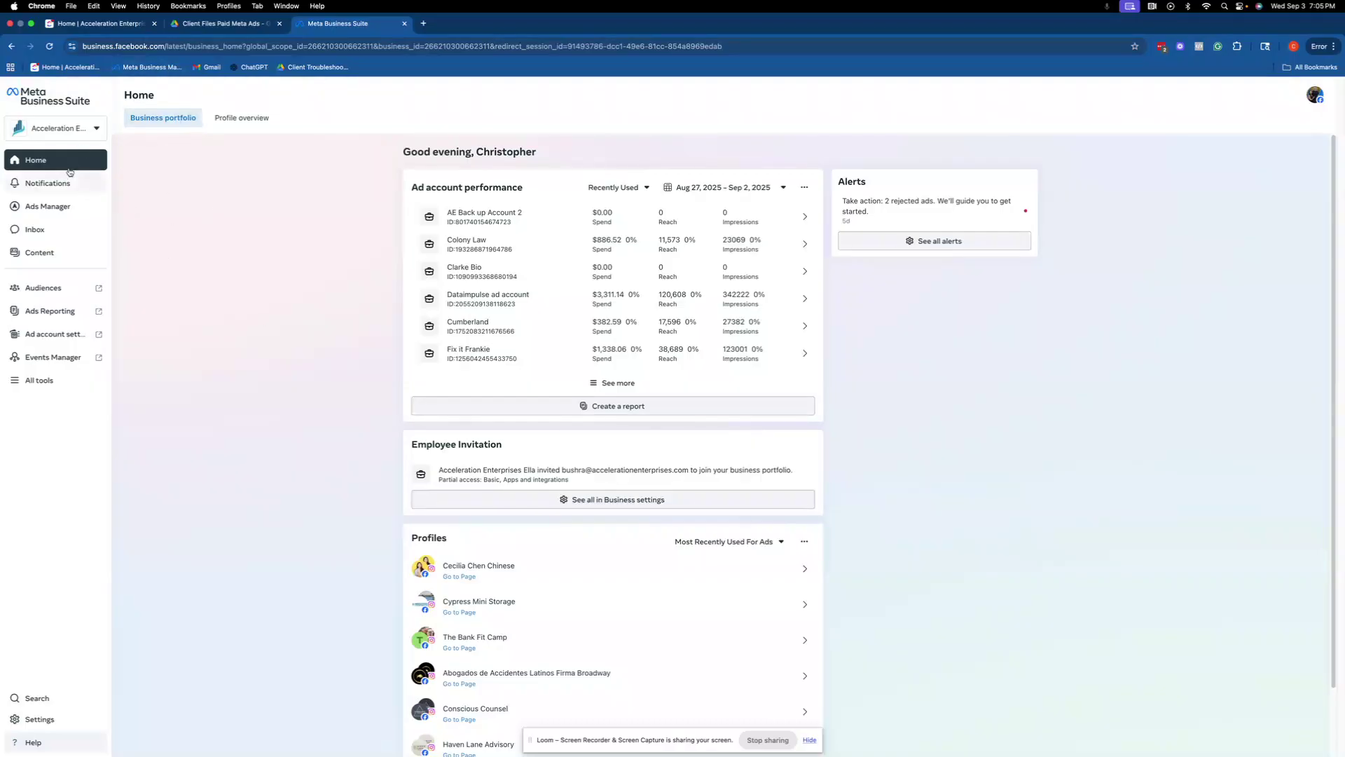
pyautogui.click(76, 134)
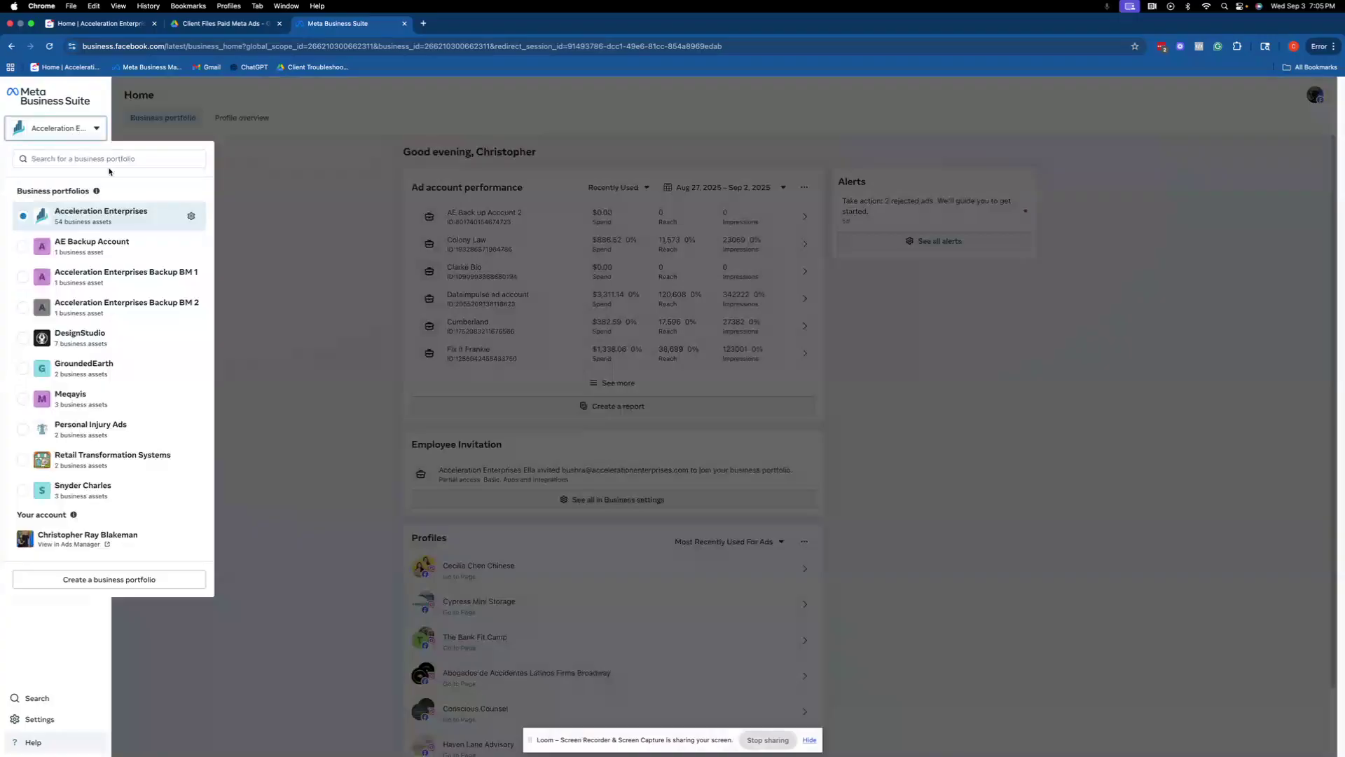
# Step: Open the Acceleration Enterprises portfolio's settings, confirm two-factor authentication with the passkey, and view its ad accounts
pyautogui.click(143, 144)
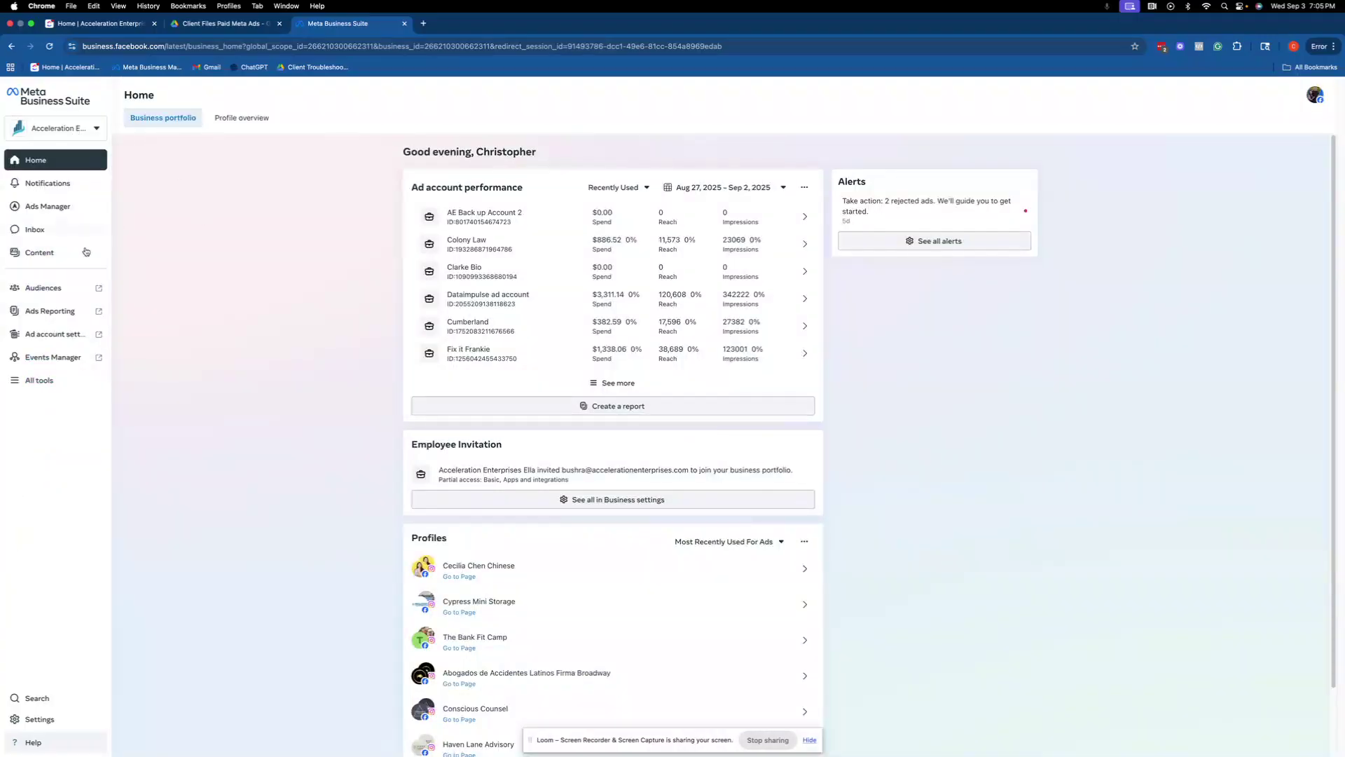
pyautogui.moveTo(59, 208)
pyautogui.click(85, 132)
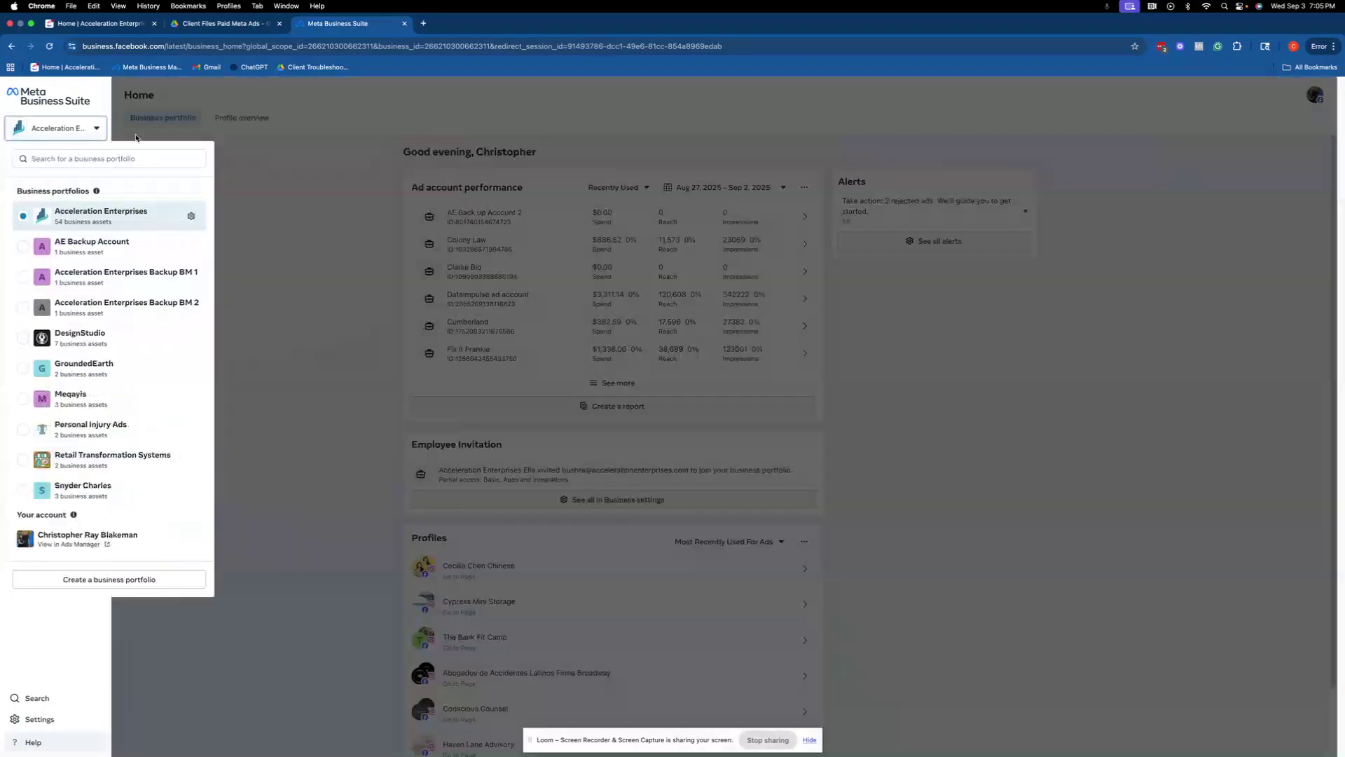
pyautogui.click(212, 209)
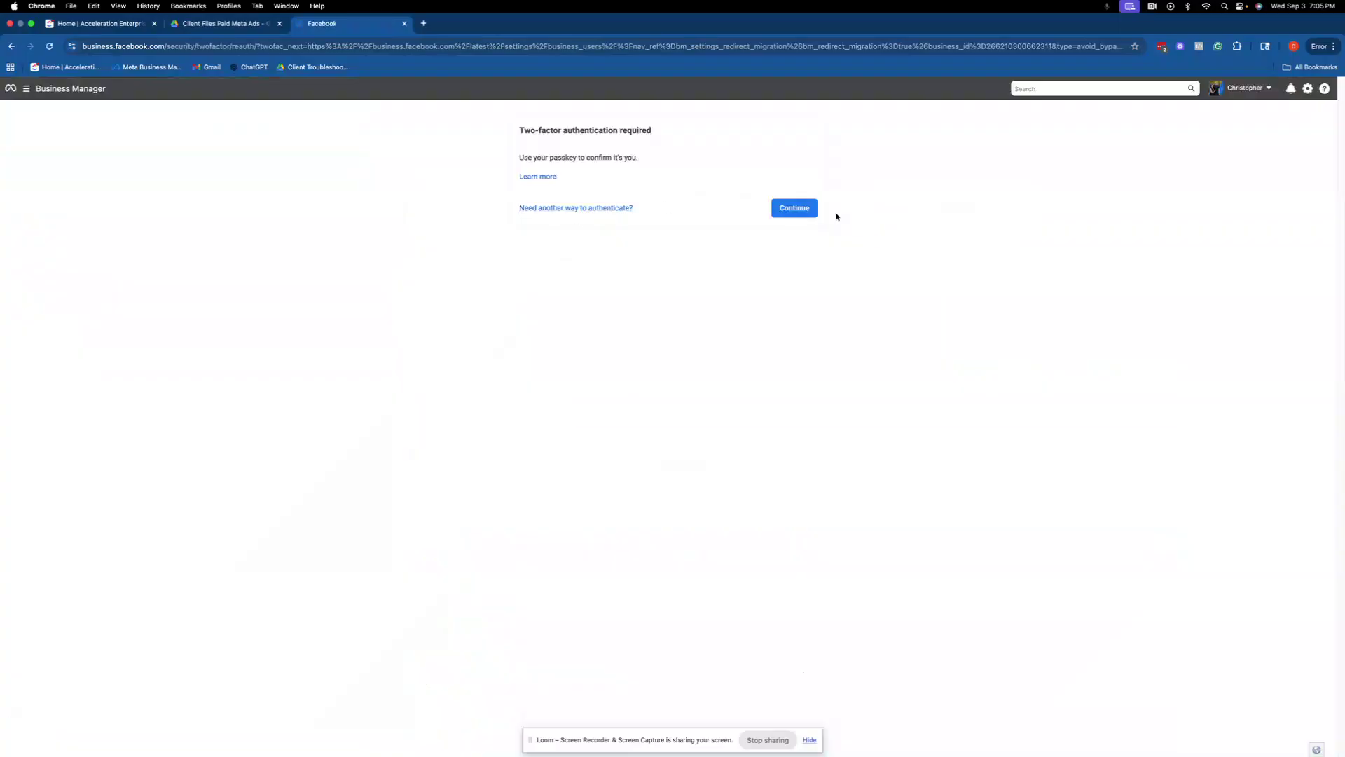
pyautogui.click(795, 208)
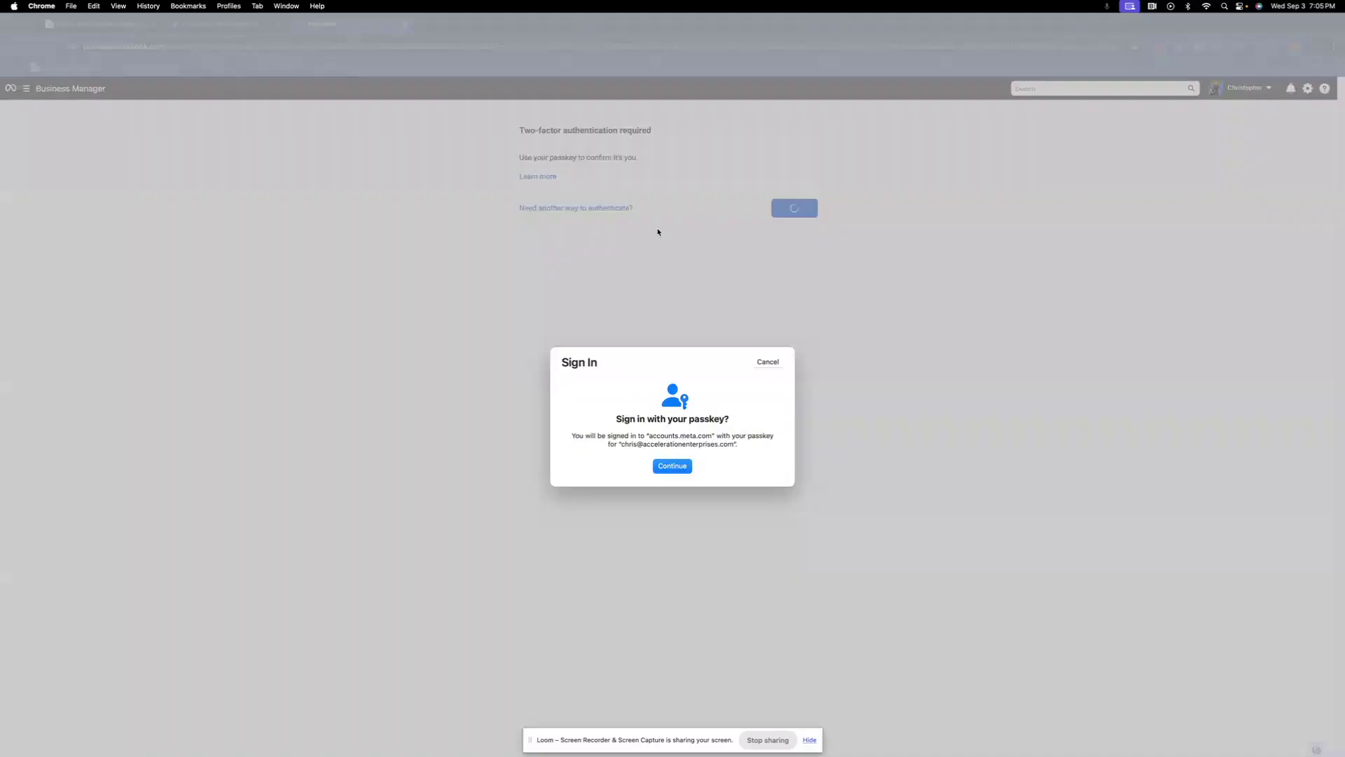
pyautogui.click(669, 467)
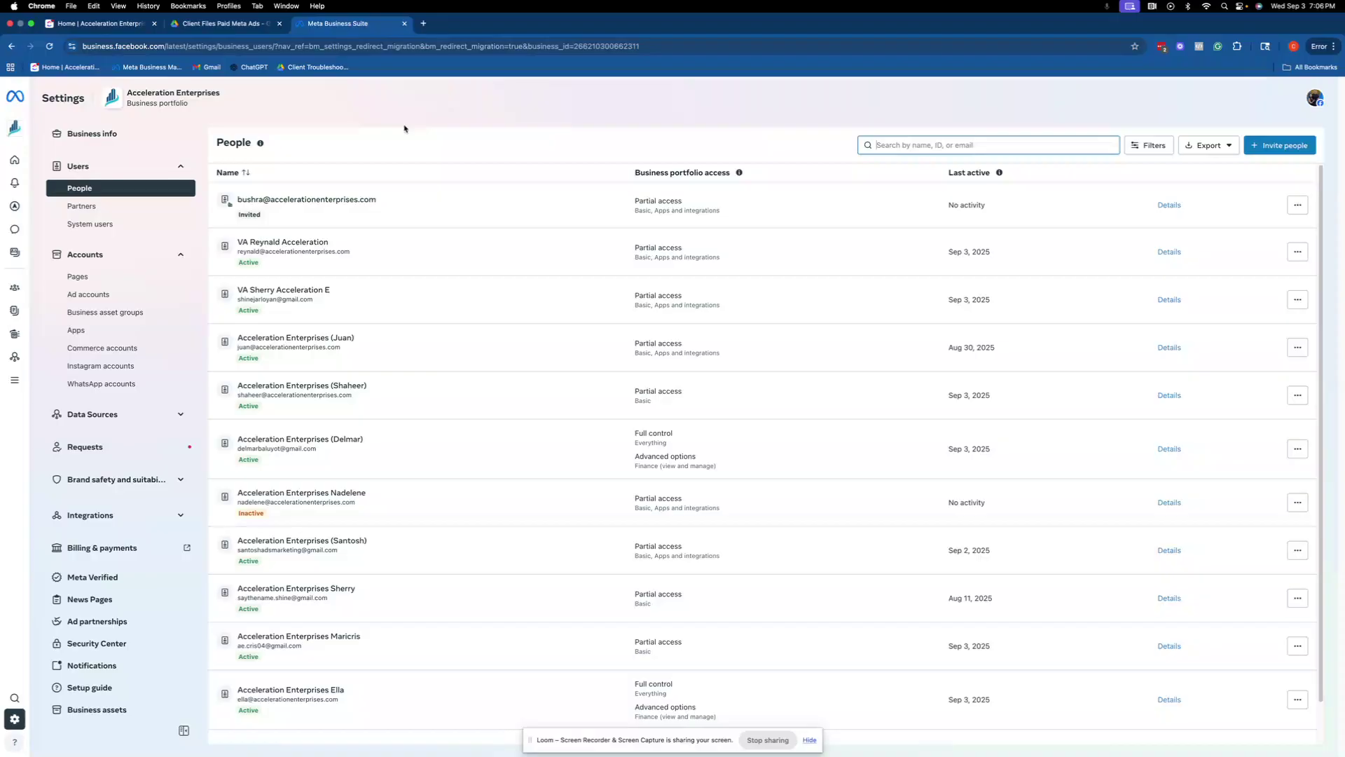
pyautogui.click(90, 295)
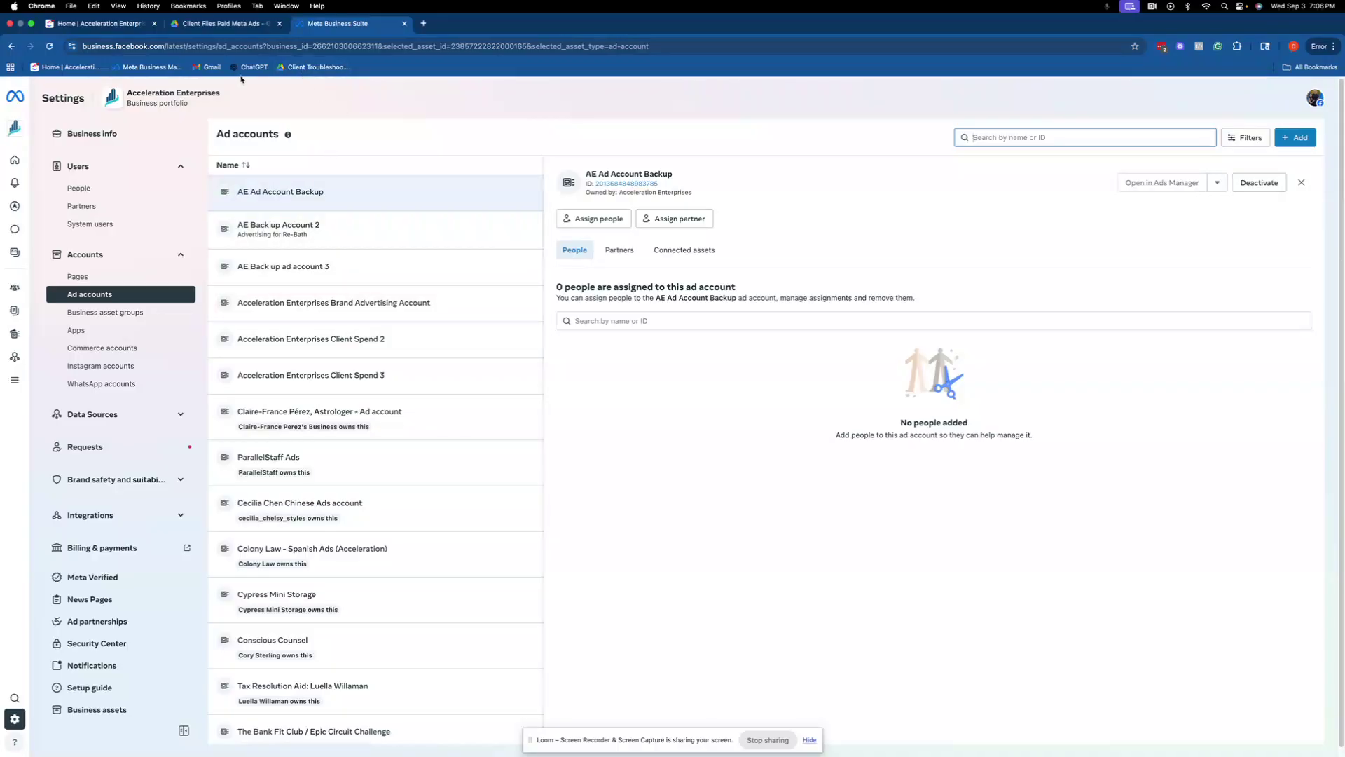
# Step: Close the Meta Business Suite tab and bookmark the Client Files Paid Meta Ads Drive folder on the bookmarks bar
pyautogui.click(184, 28)
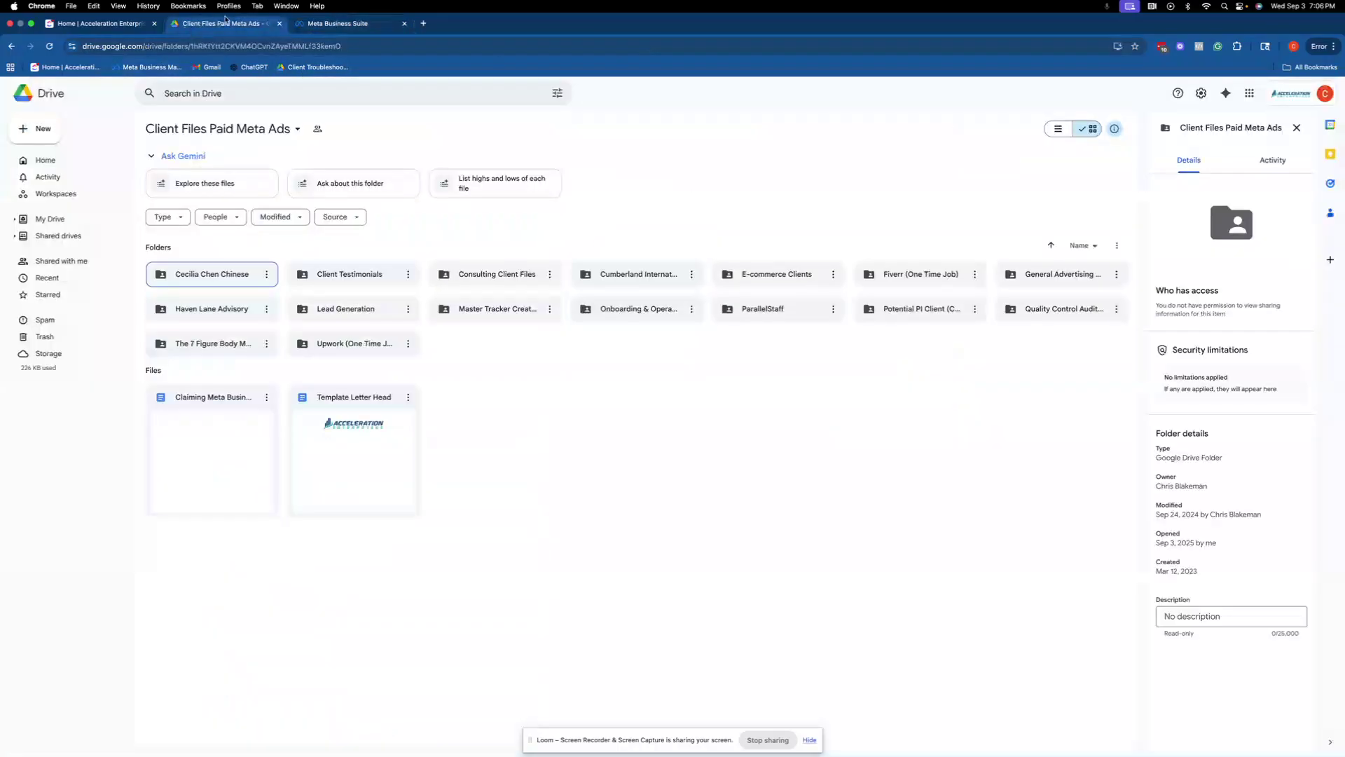
pyautogui.click(404, 24)
pyautogui.click(1138, 46)
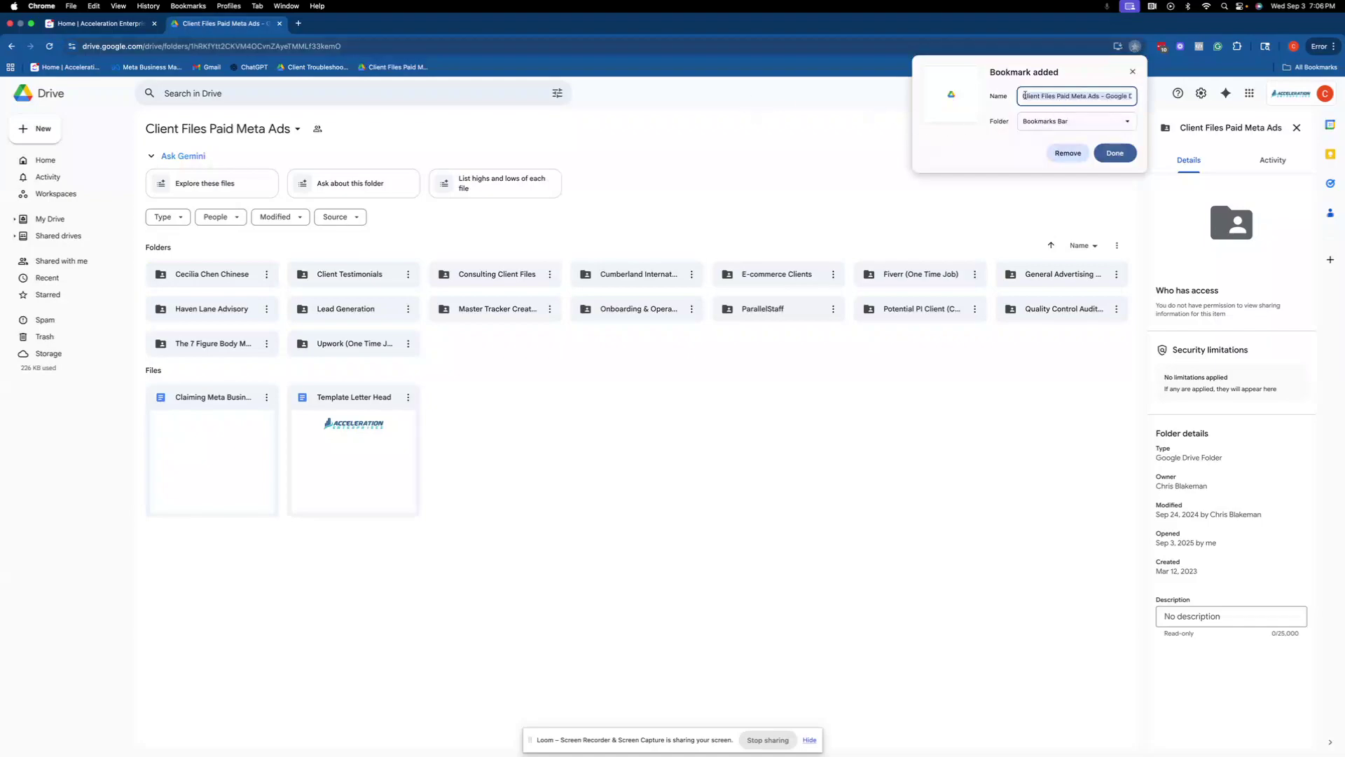
pyautogui.click(1116, 154)
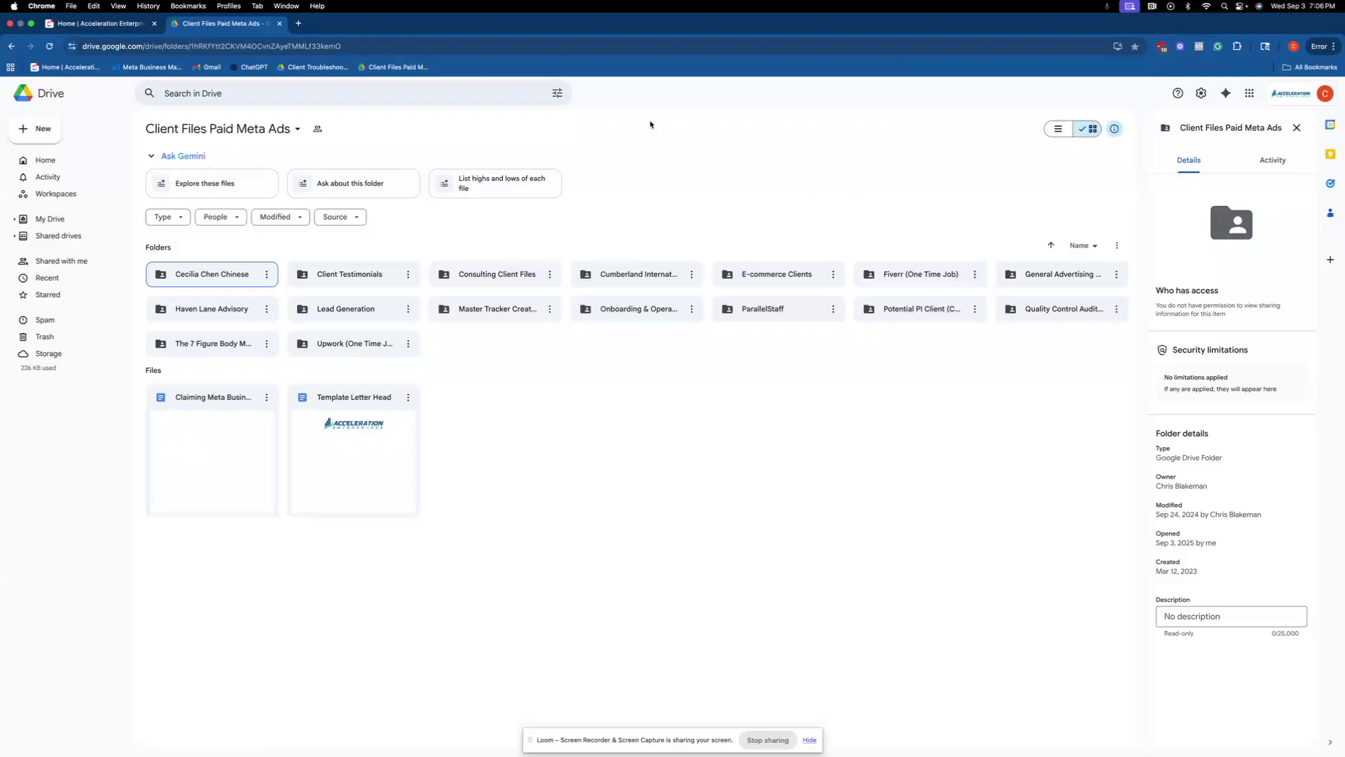
# Step: View the Lead Generation folder and its Paramount Windows & Doors subfolder, and return to Client Files Paid Meta Ads
pyautogui.doubleClick(356, 309)
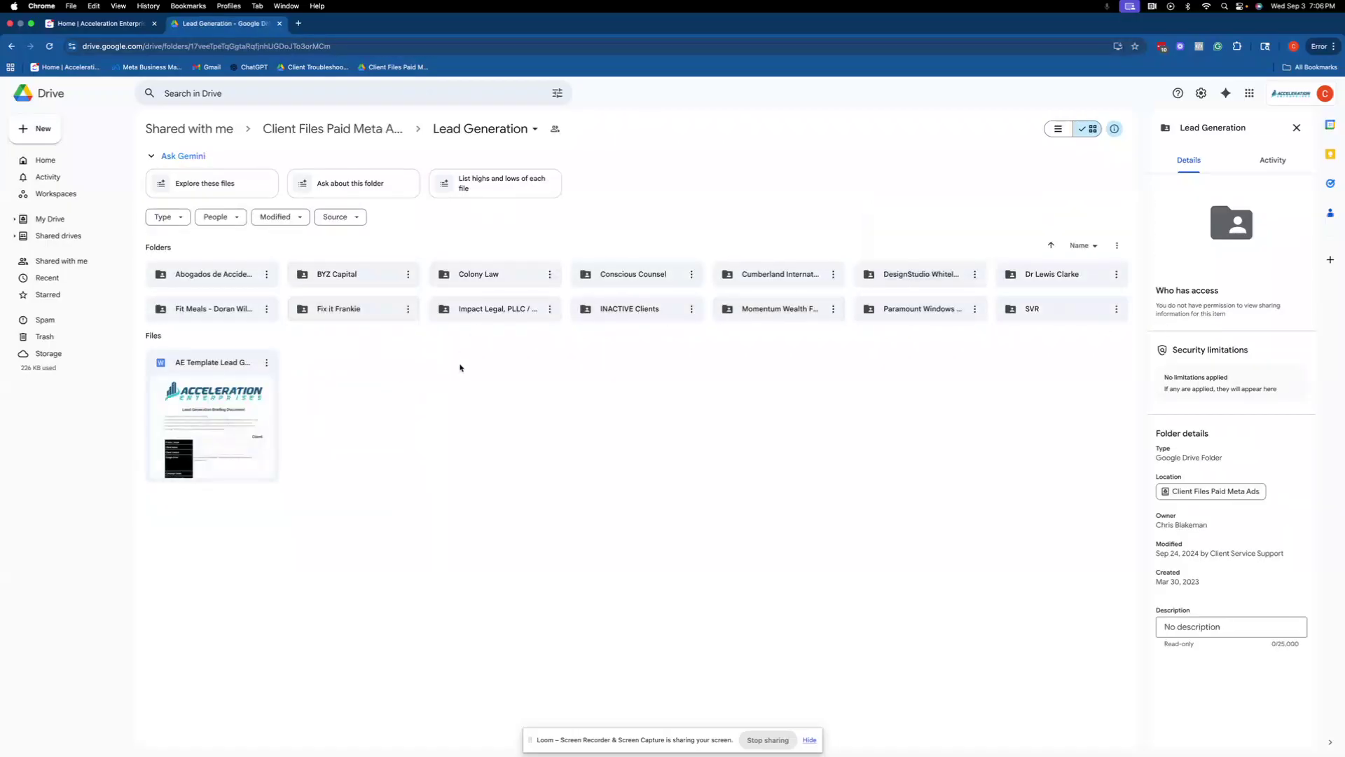
pyautogui.doubleClick(935, 312)
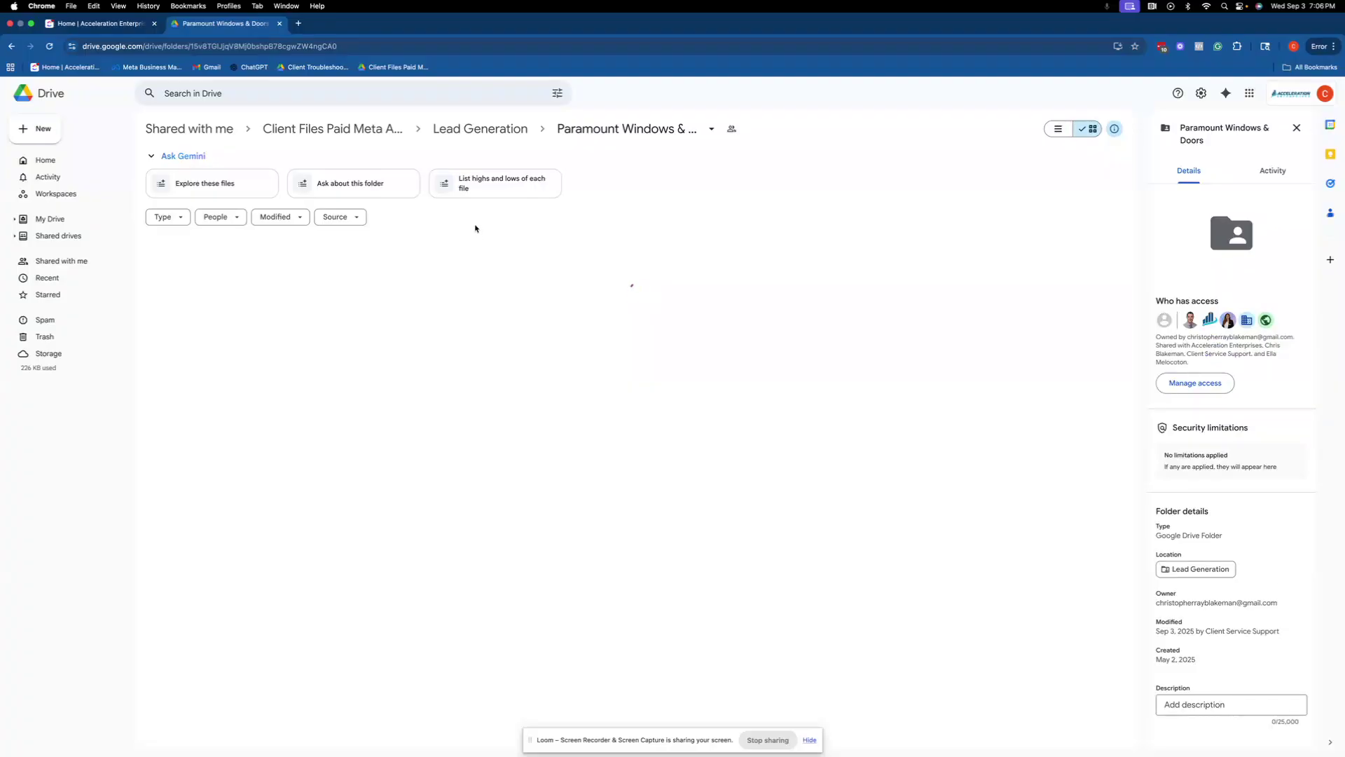
pyautogui.click(491, 128)
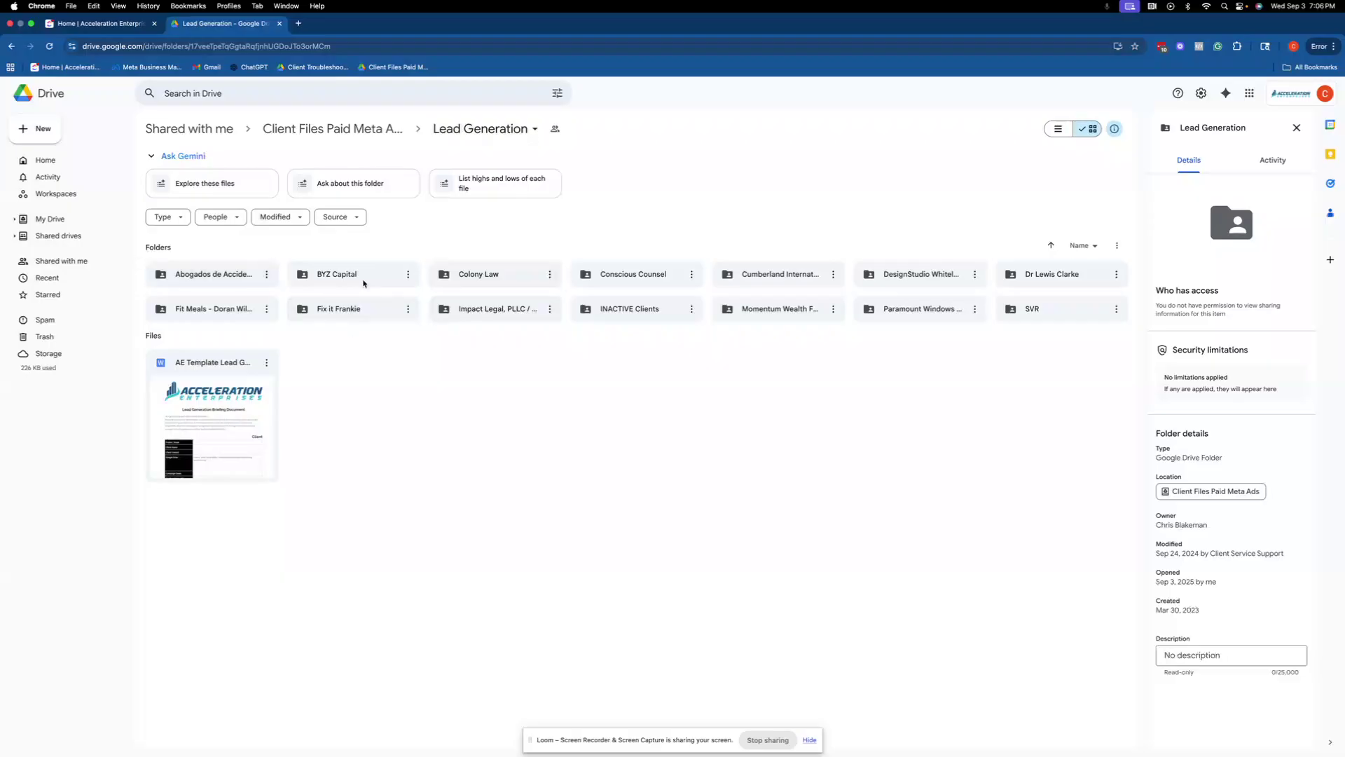
pyautogui.click(368, 133)
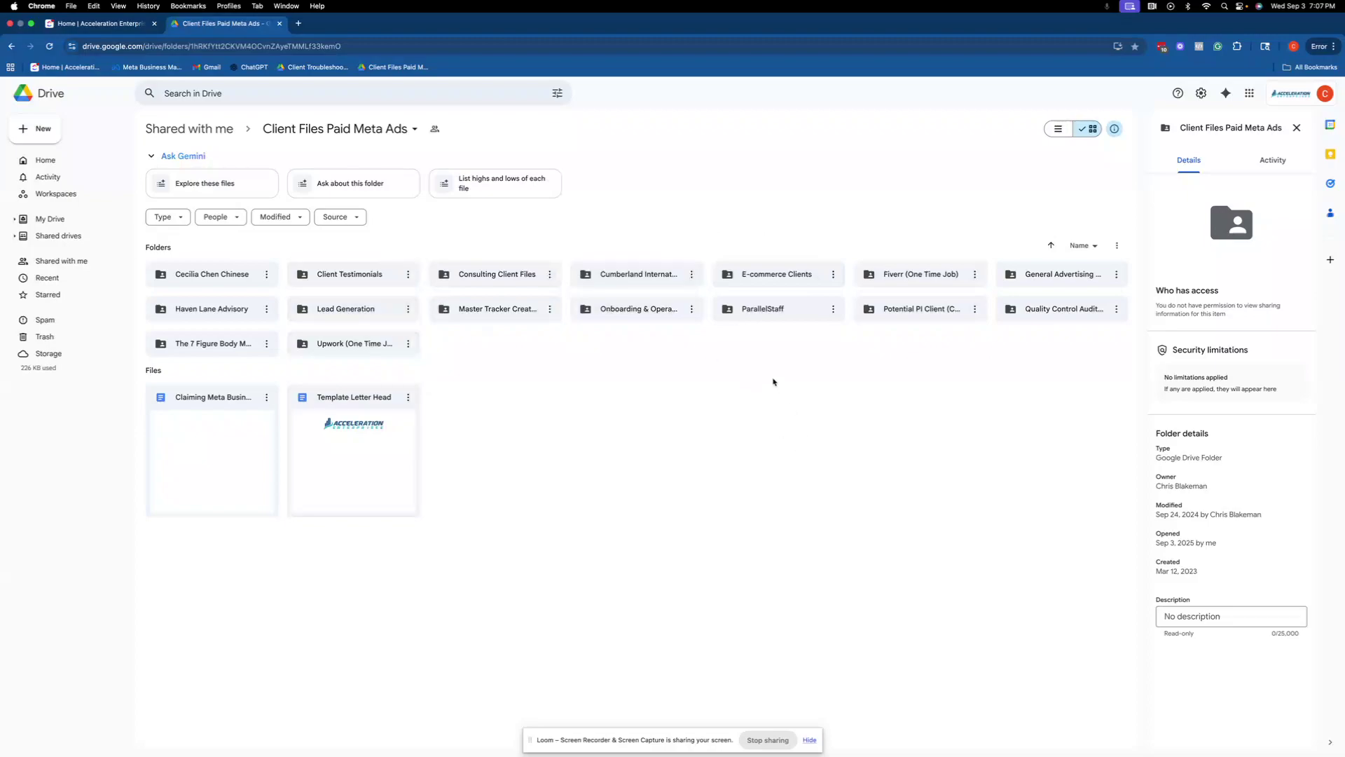
# Step: Open the Impact Legal client folder inside Lead Generation and go into its Impact Legal Copywriting subfolder
pyautogui.doubleClick(382, 308)
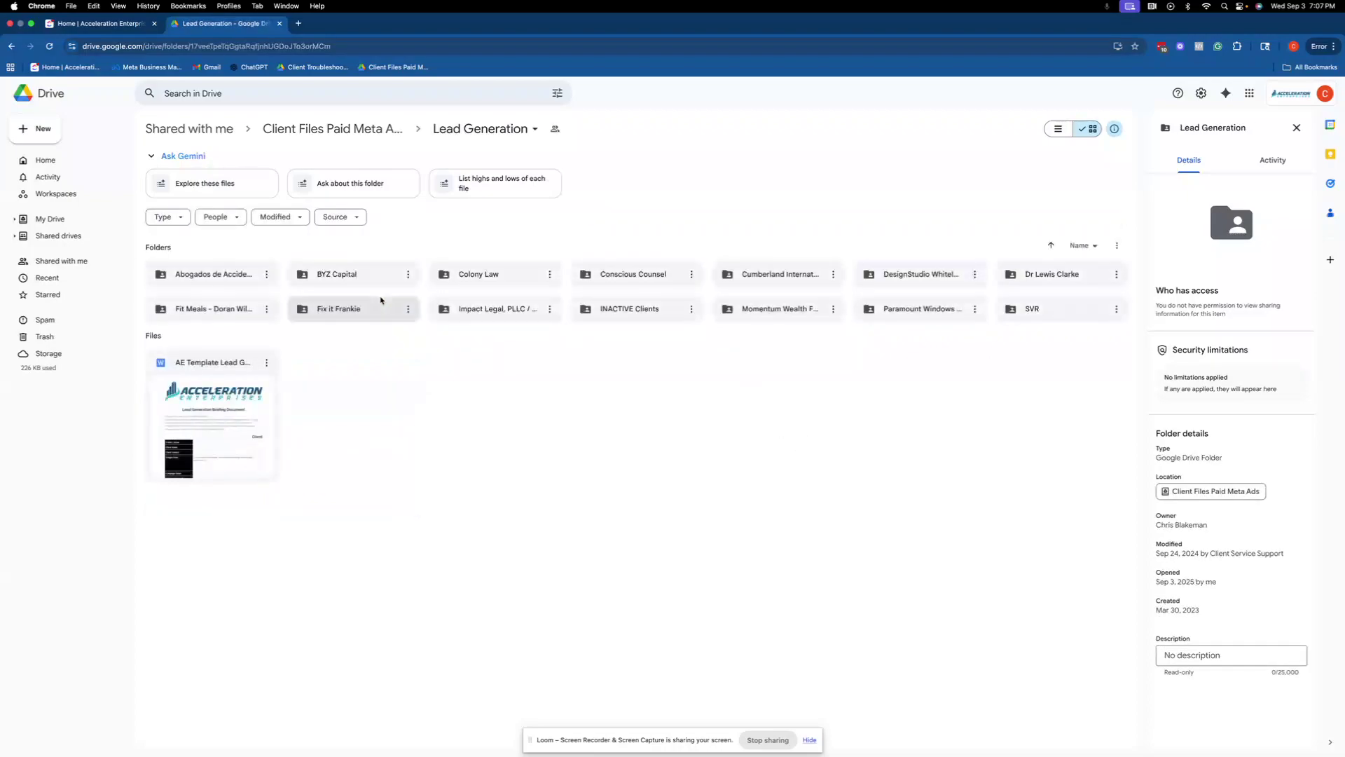
pyautogui.doubleClick(508, 309)
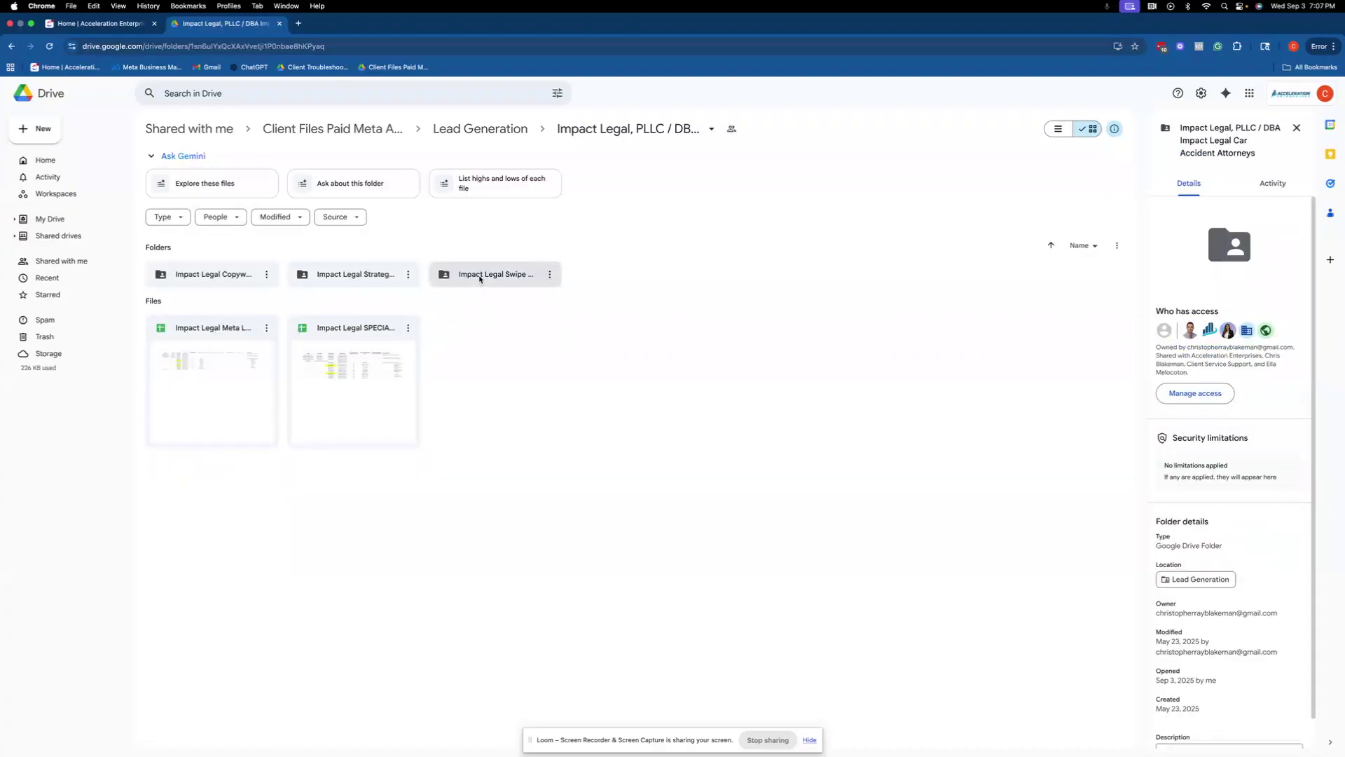
pyautogui.click(480, 279)
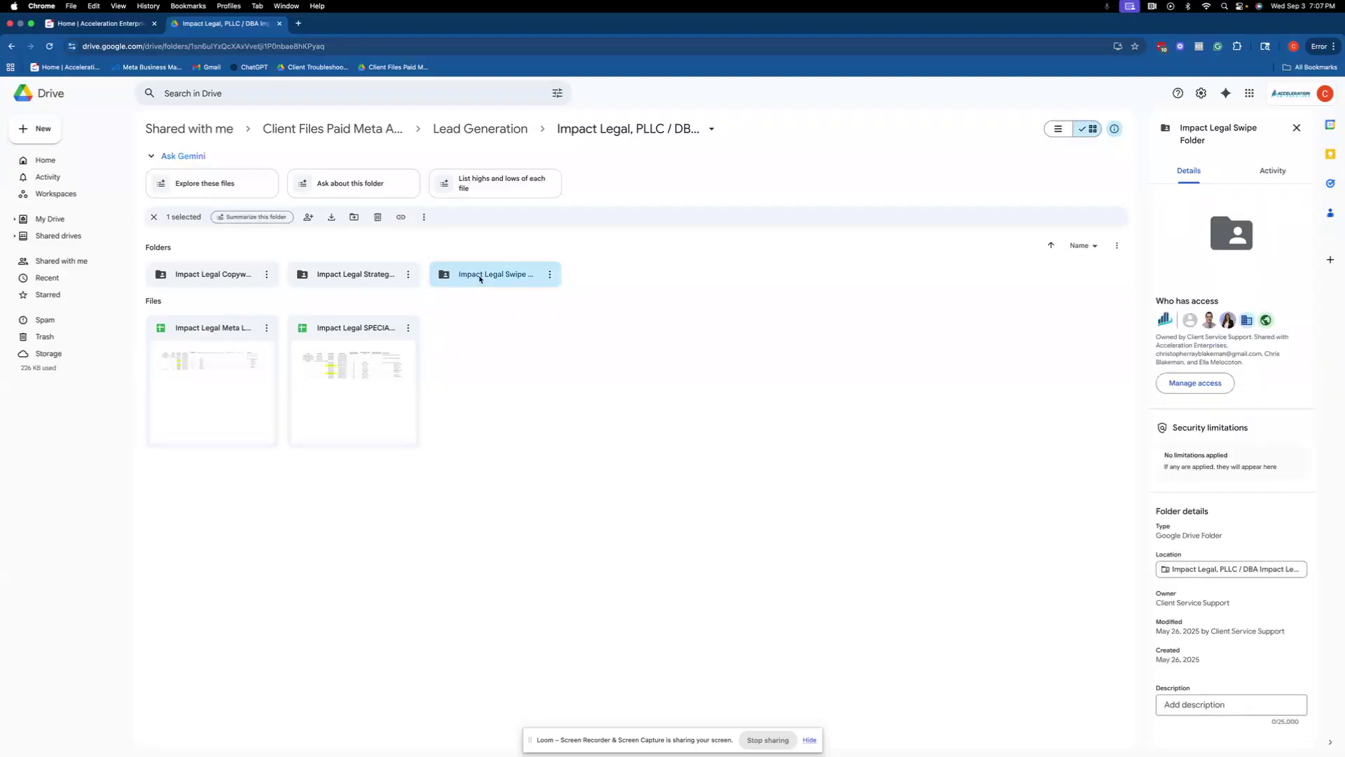
pyautogui.click(225, 280)
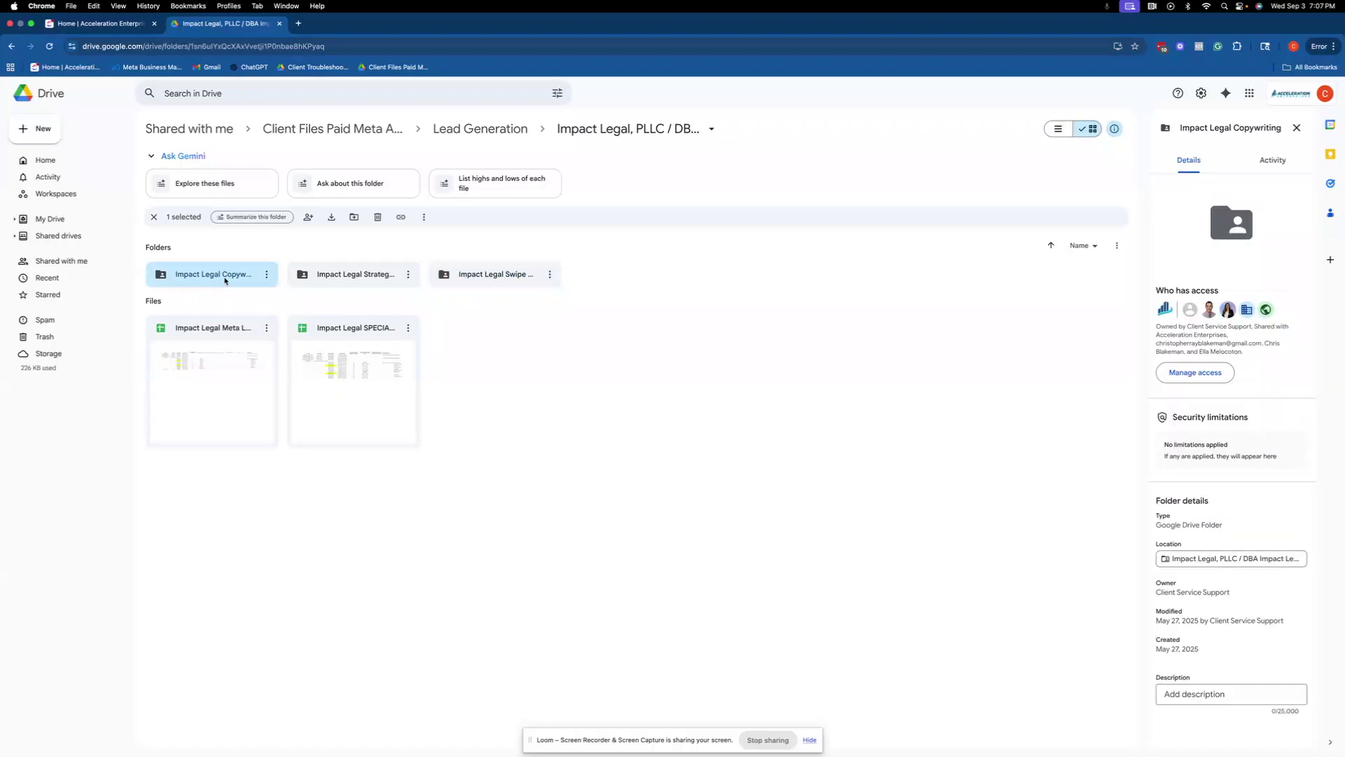
pyautogui.doubleClick(225, 280)
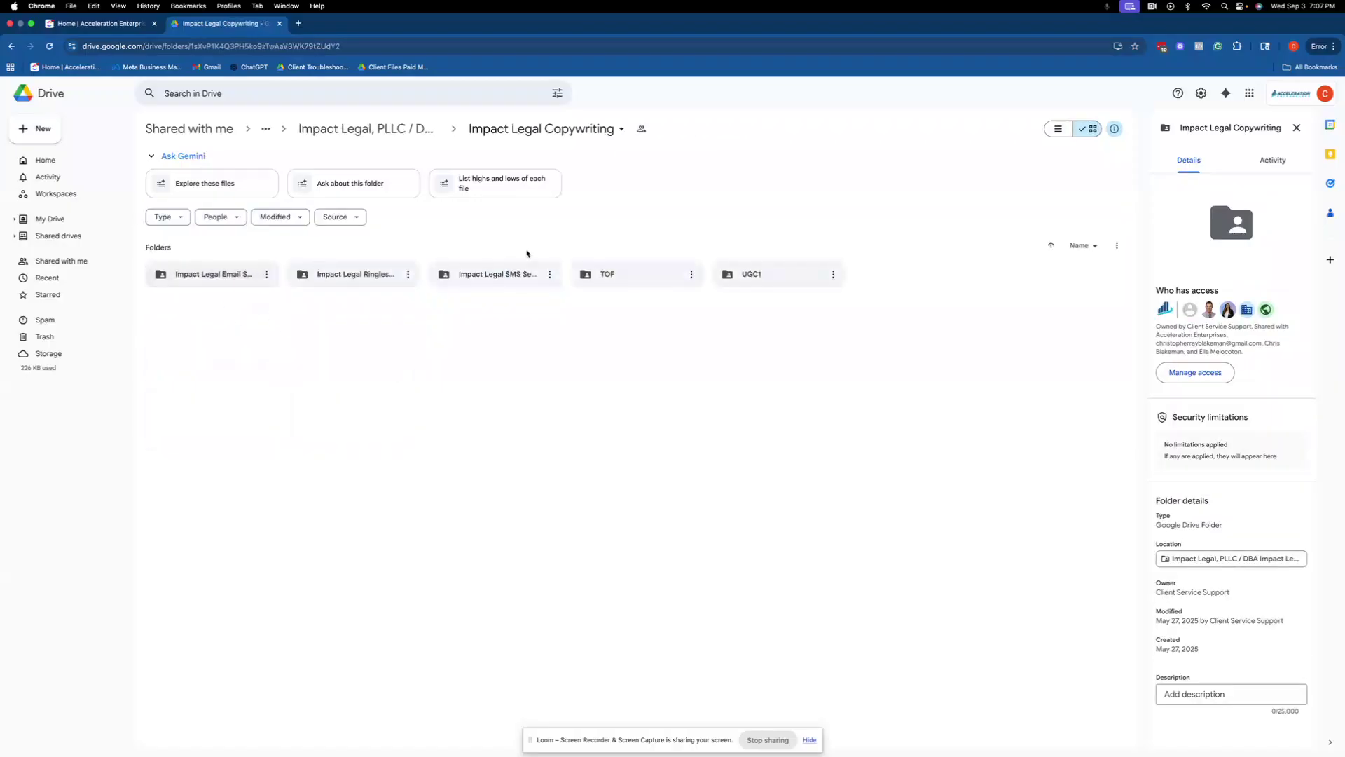
# Step: Open the 9-3-25 folder under TOF > Ongoing Tracking and inspect its headline and primary text tracker documents
pyautogui.doubleClick(630, 280)
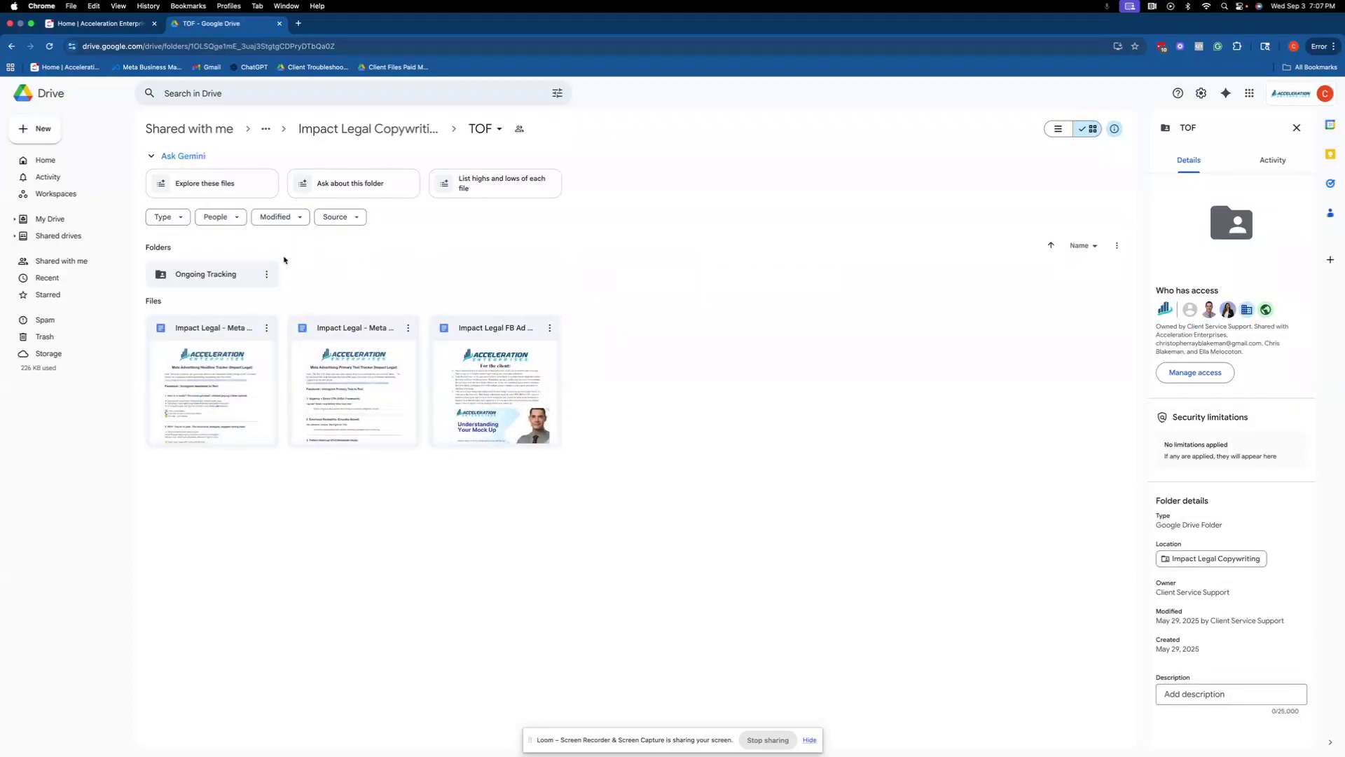
pyautogui.doubleClick(229, 276)
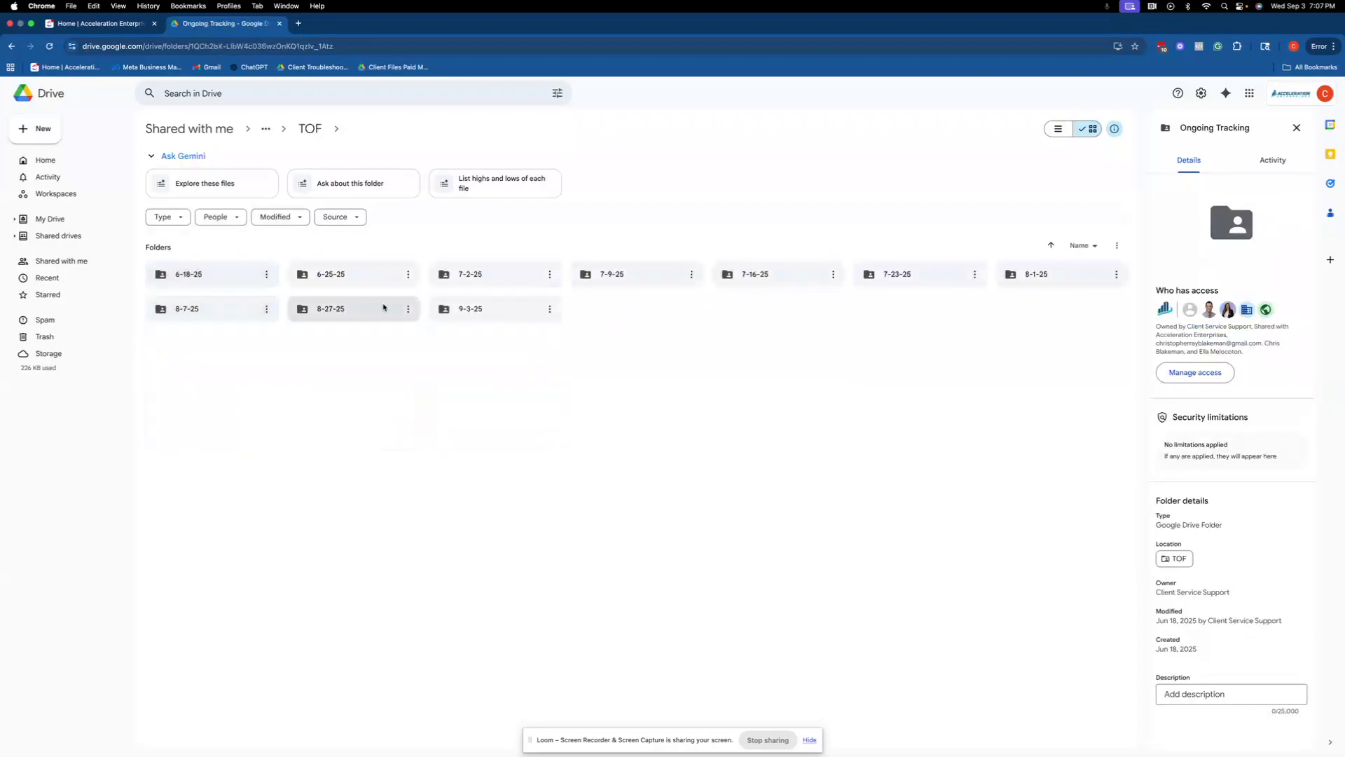
pyautogui.doubleClick(485, 308)
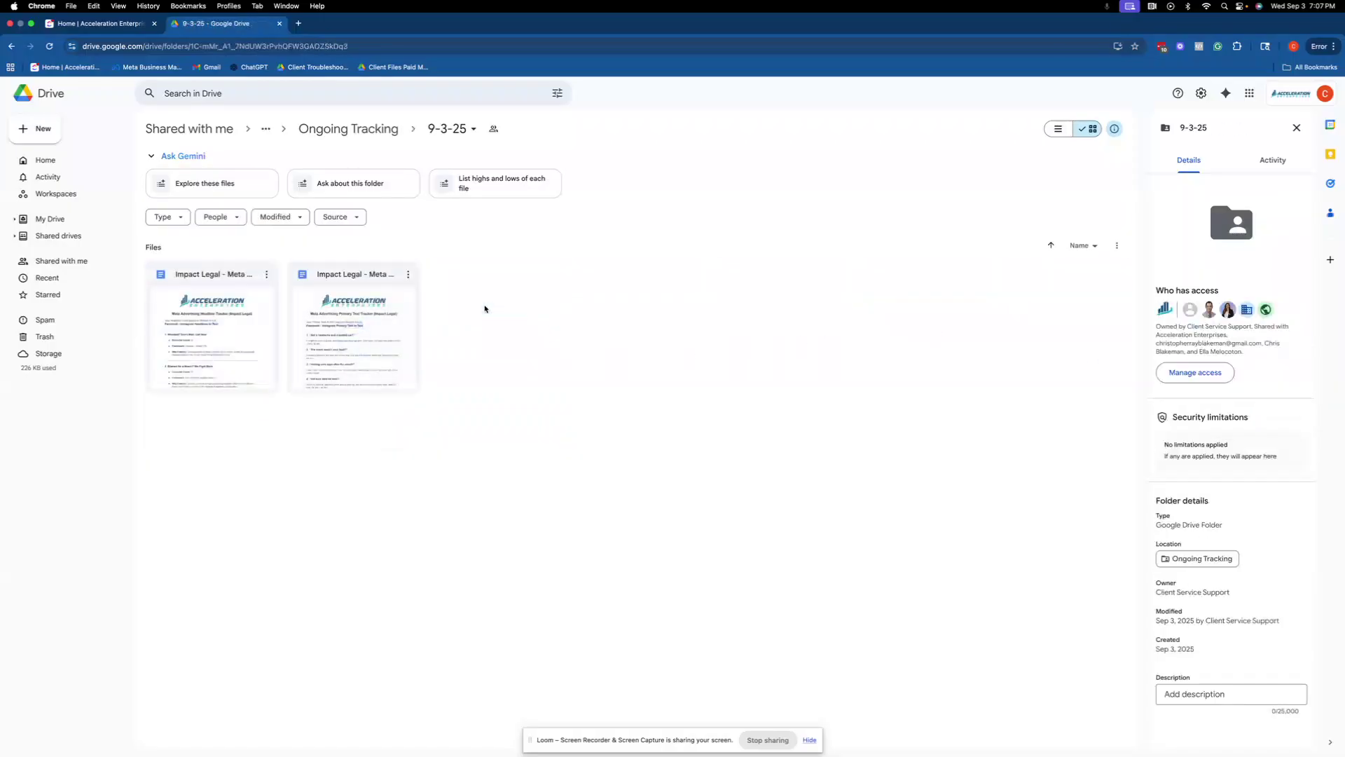
pyautogui.click(329, 339)
pyautogui.click(231, 313)
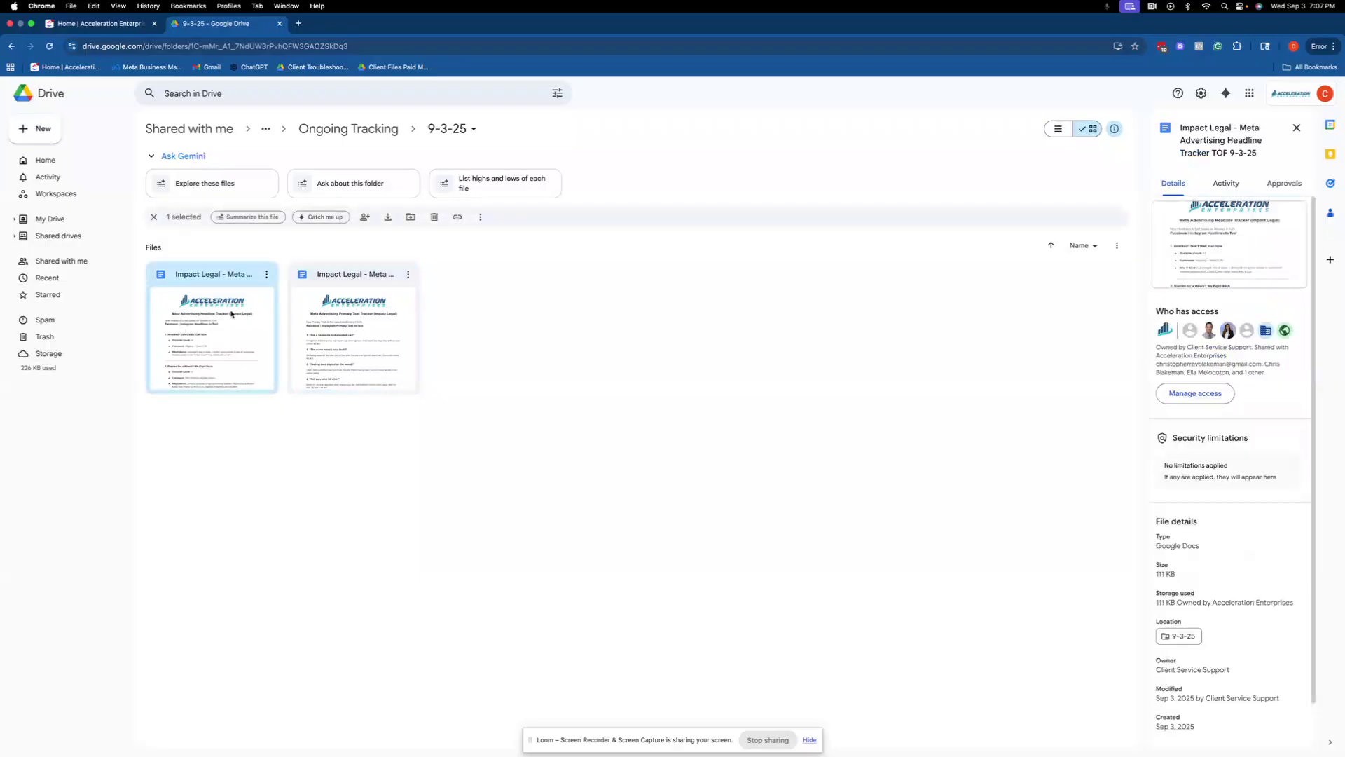
pyautogui.click(379, 328)
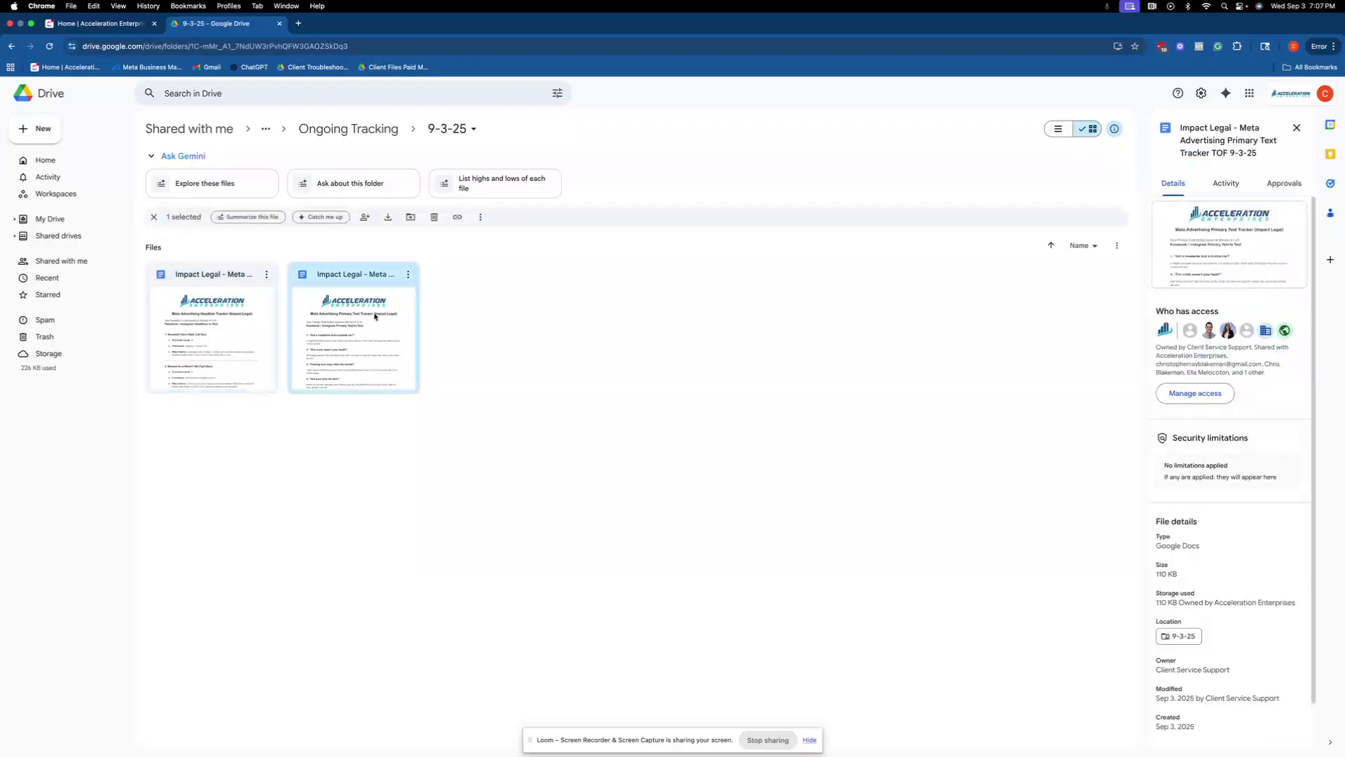
# Step: Go back up through Ongoing Tracking, TOF and Impact Legal Copywriting to the Impact Legal client folder
pyautogui.click(341, 133)
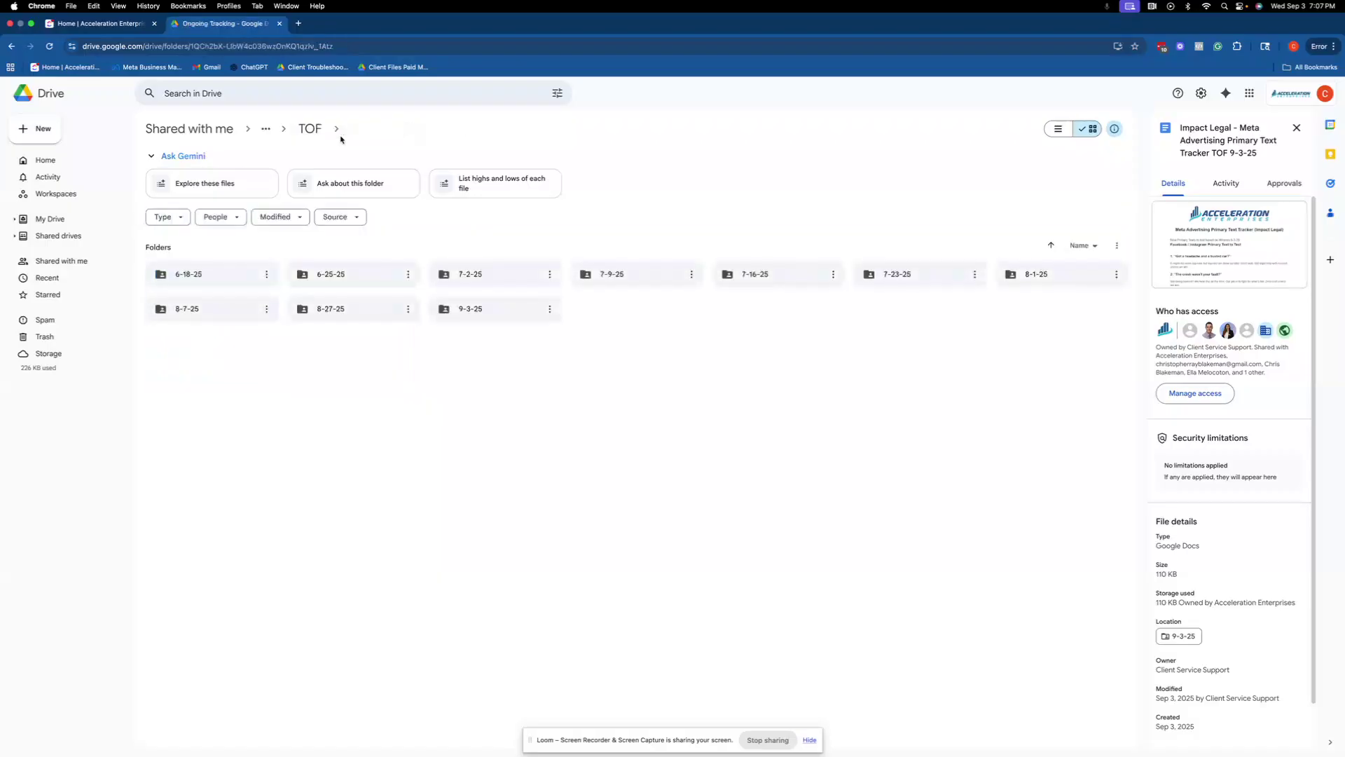
pyautogui.click(314, 133)
pyautogui.click(315, 131)
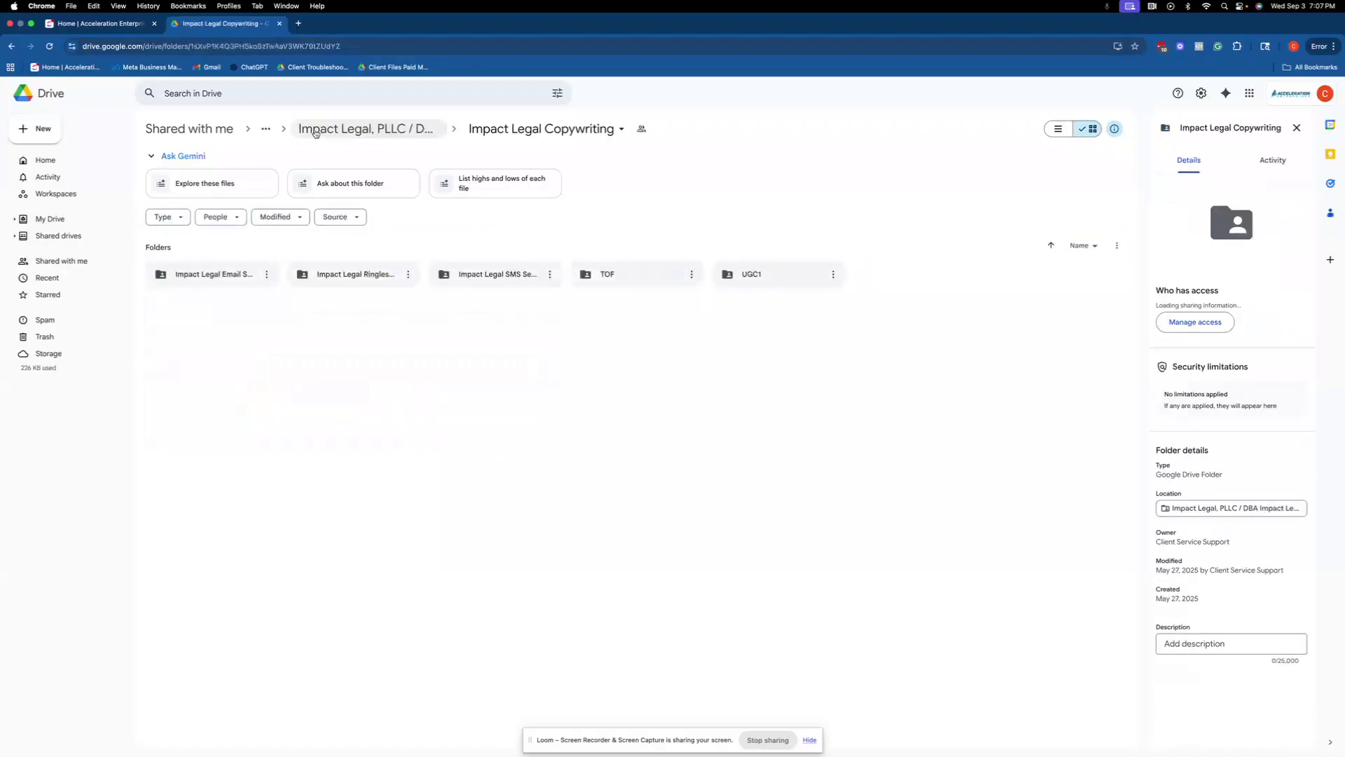
pyautogui.click(315, 131)
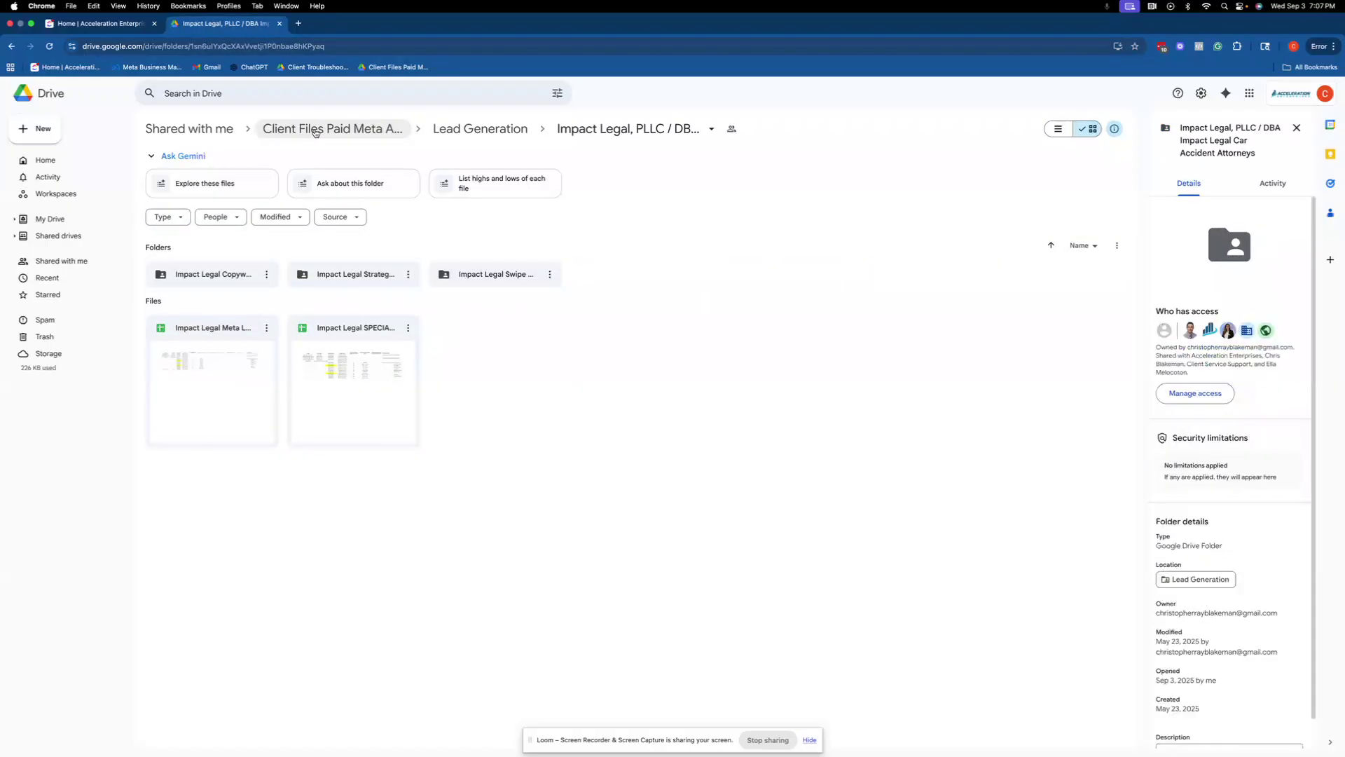
# Step: Open Impact Legal Swipe Folder, go through Impact Legal Creatives and Impact Legal Videos, and open the Impact Legal PAS folder
pyautogui.doubleClick(481, 283)
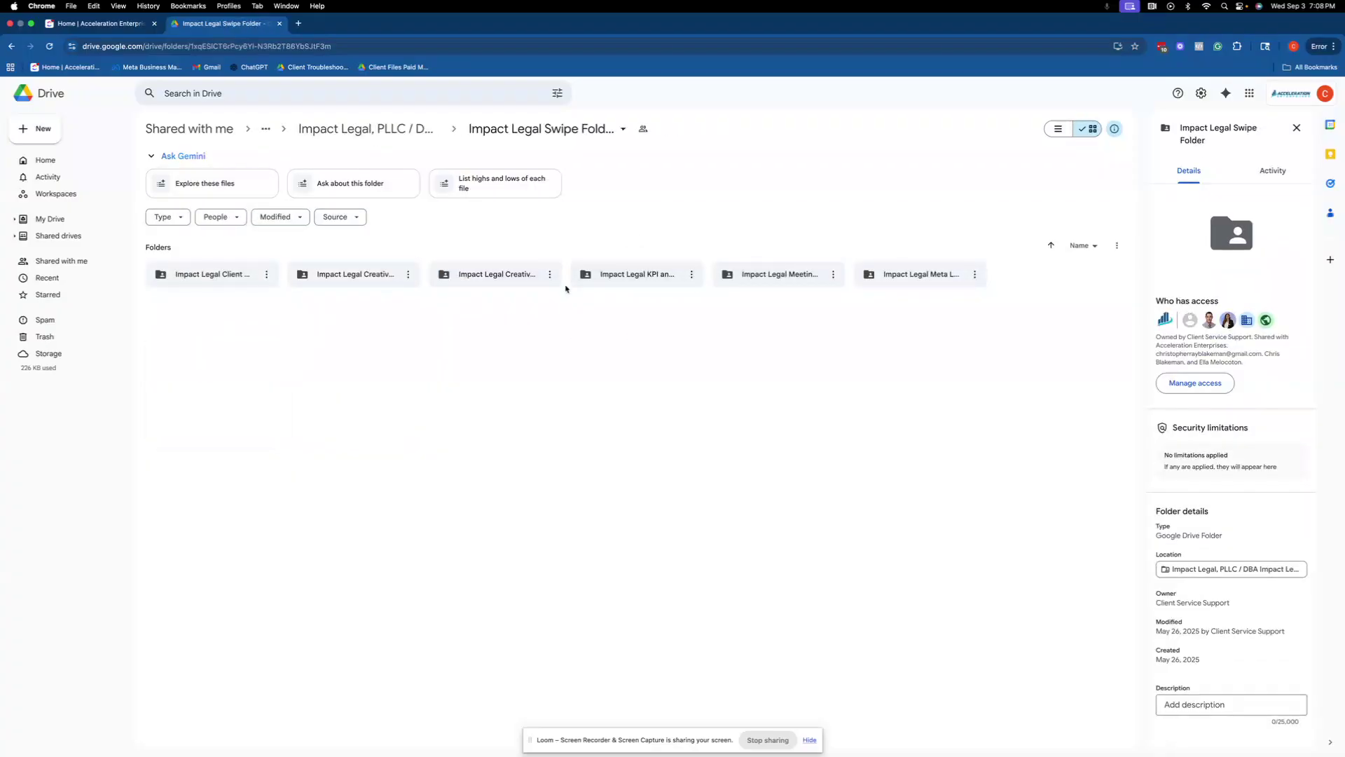
pyautogui.doubleClick(510, 274)
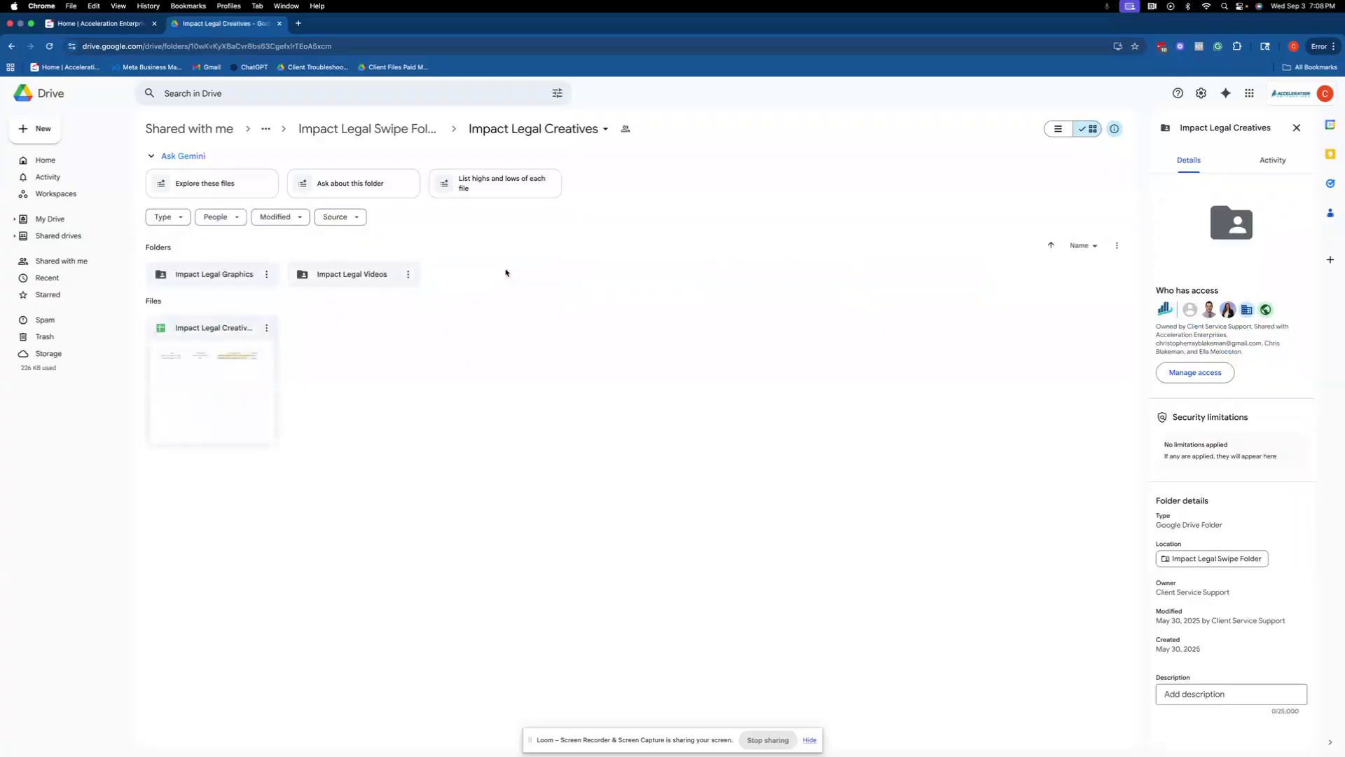
pyautogui.doubleClick(348, 285)
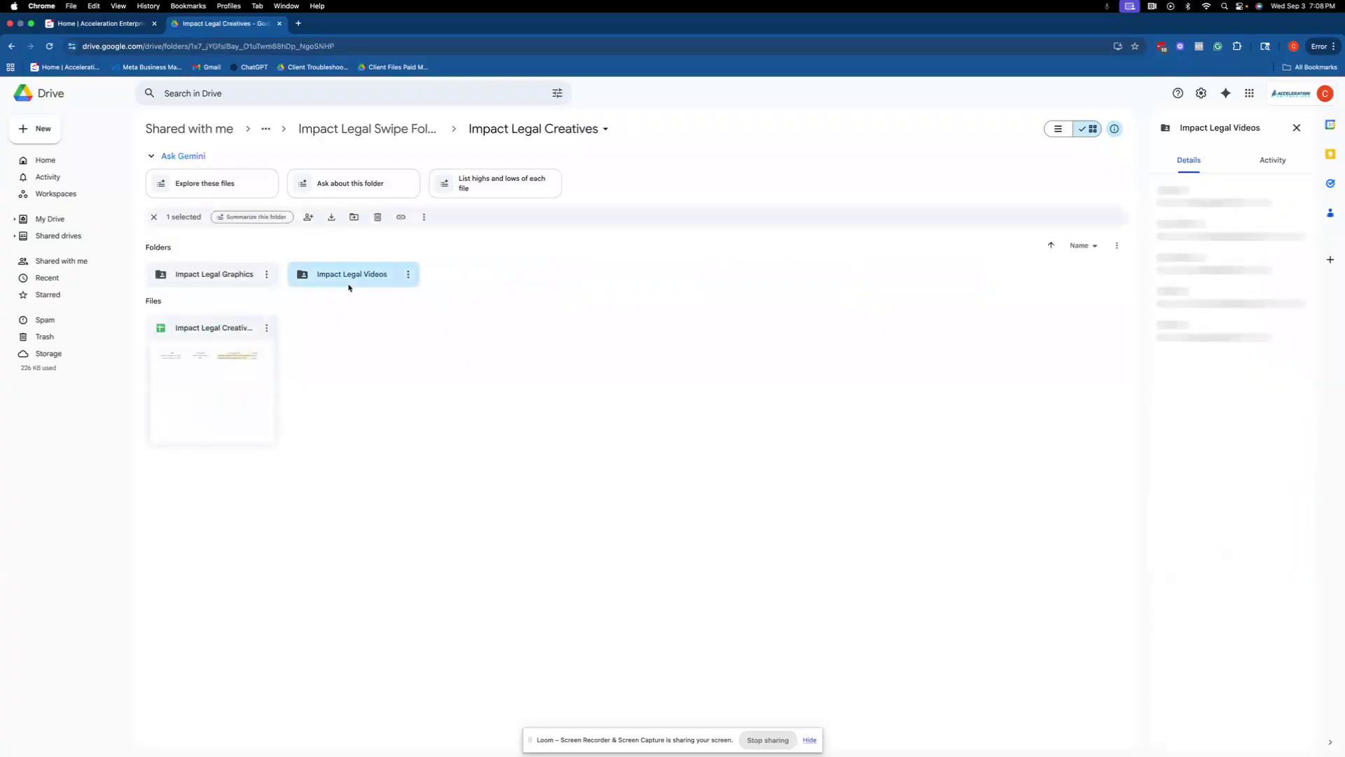
pyautogui.click(207, 279)
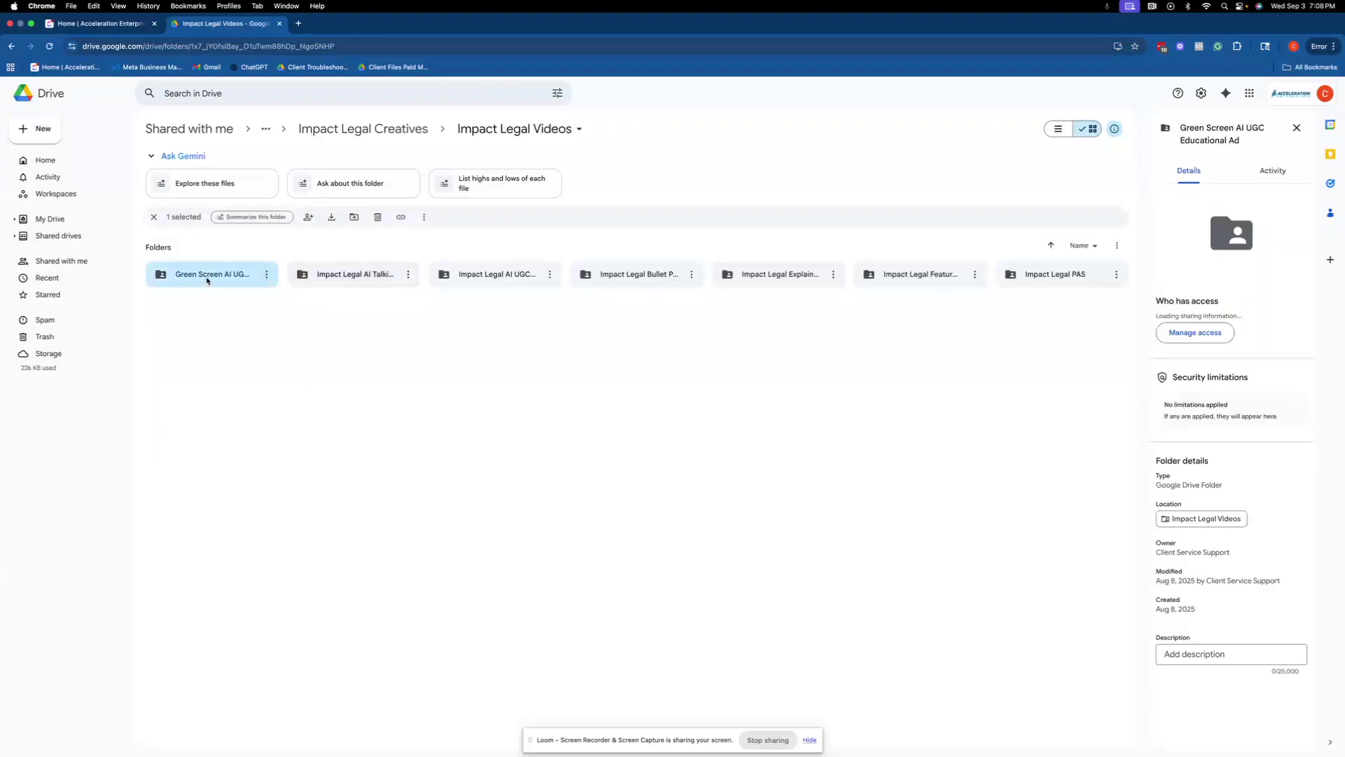
pyautogui.click(1058, 276)
pyautogui.doubleClick(1058, 276)
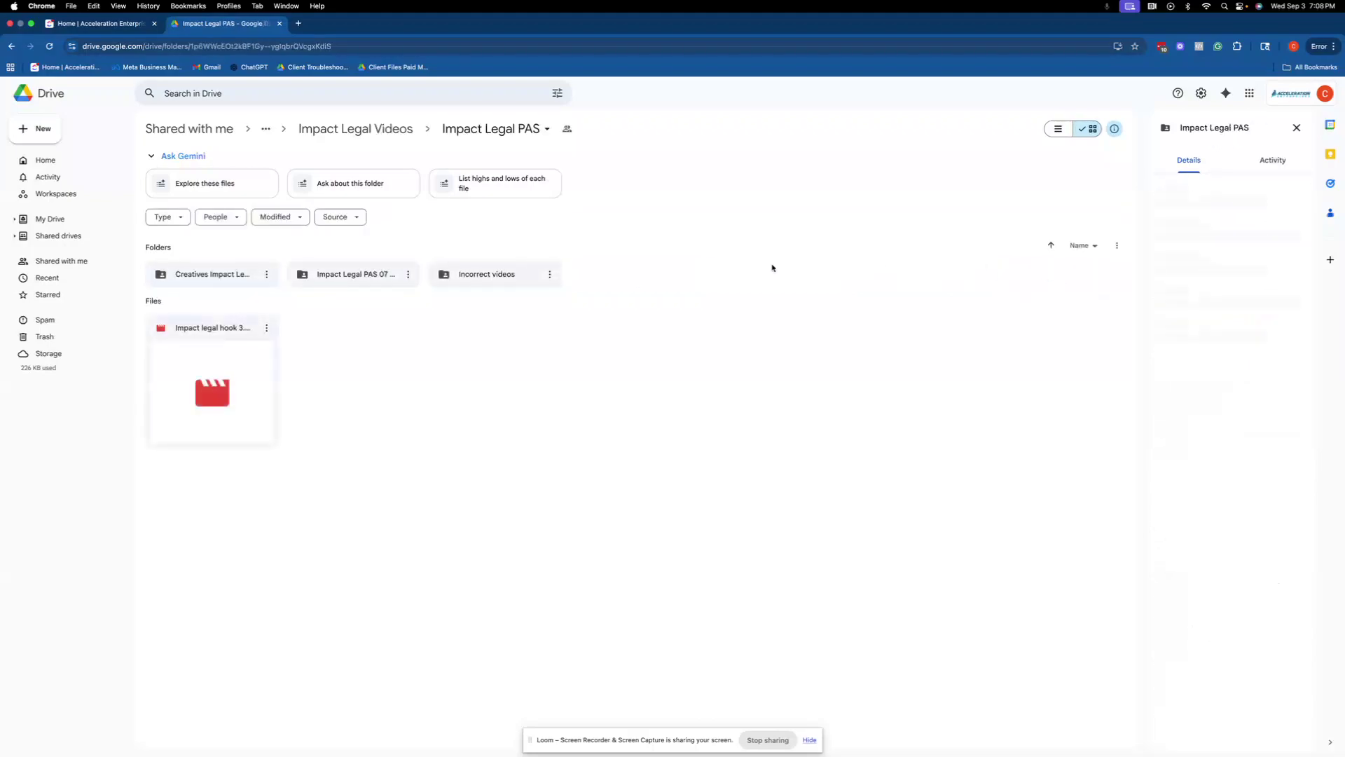
# Step: Preview the Hook 2 video in the Impact Legal PAS 07 18 25 folder, close it, and return to Impact Legal PAS
pyautogui.click(224, 276)
pyautogui.click(360, 282)
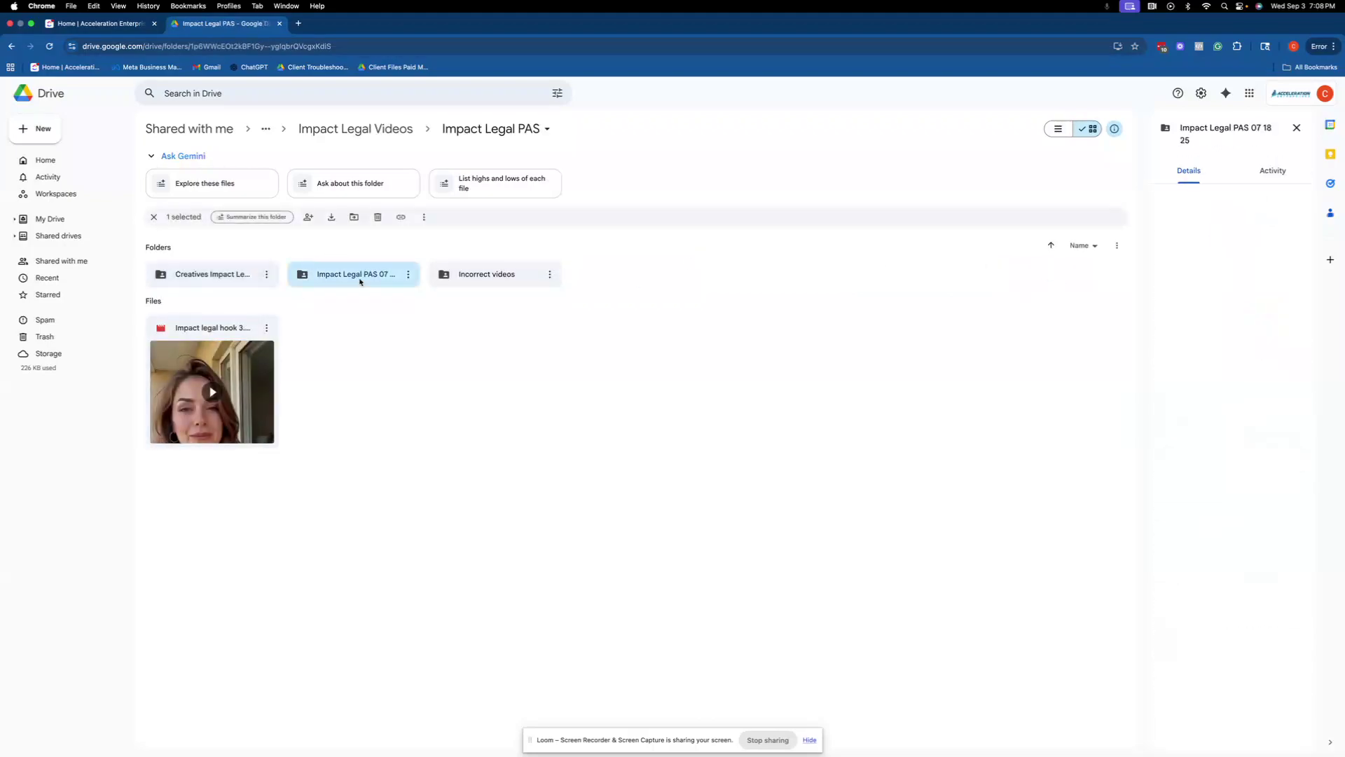
pyautogui.doubleClick(361, 281)
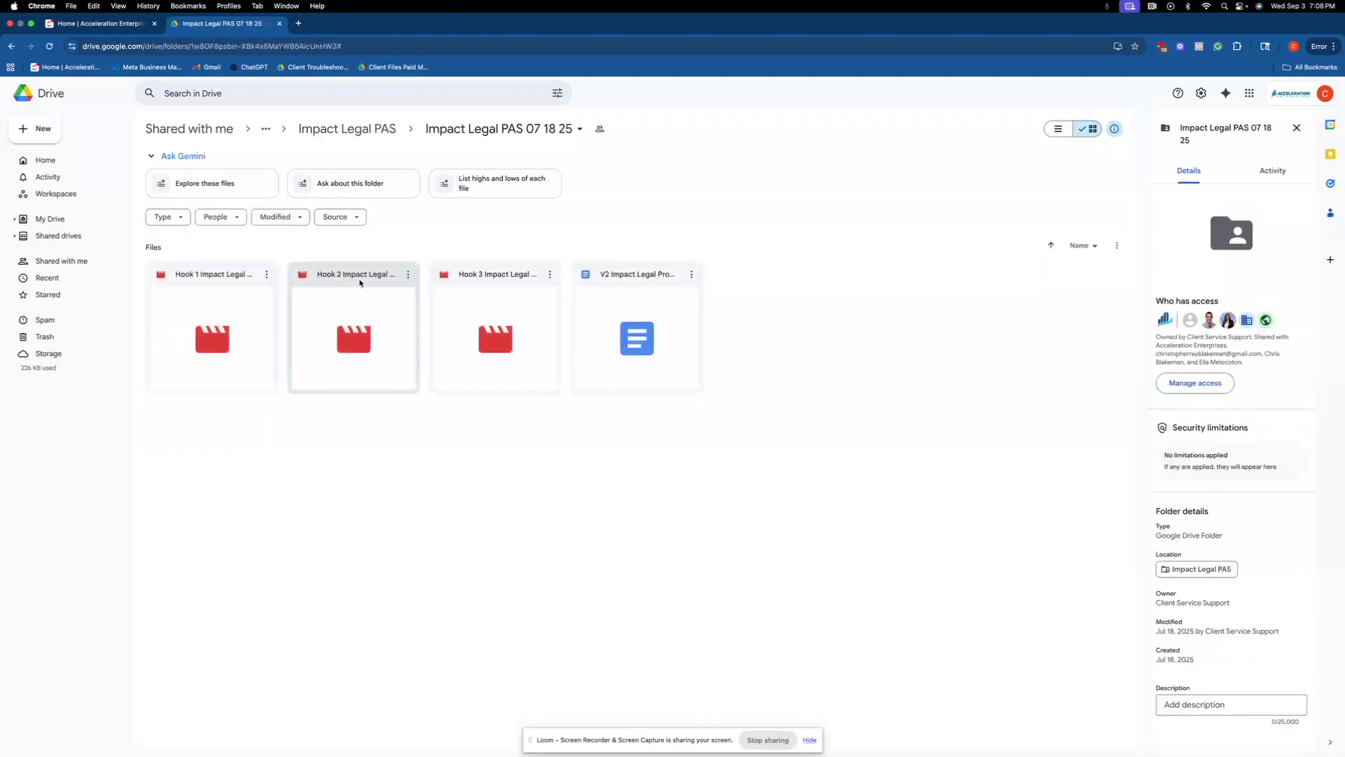
pyautogui.doubleClick(371, 354)
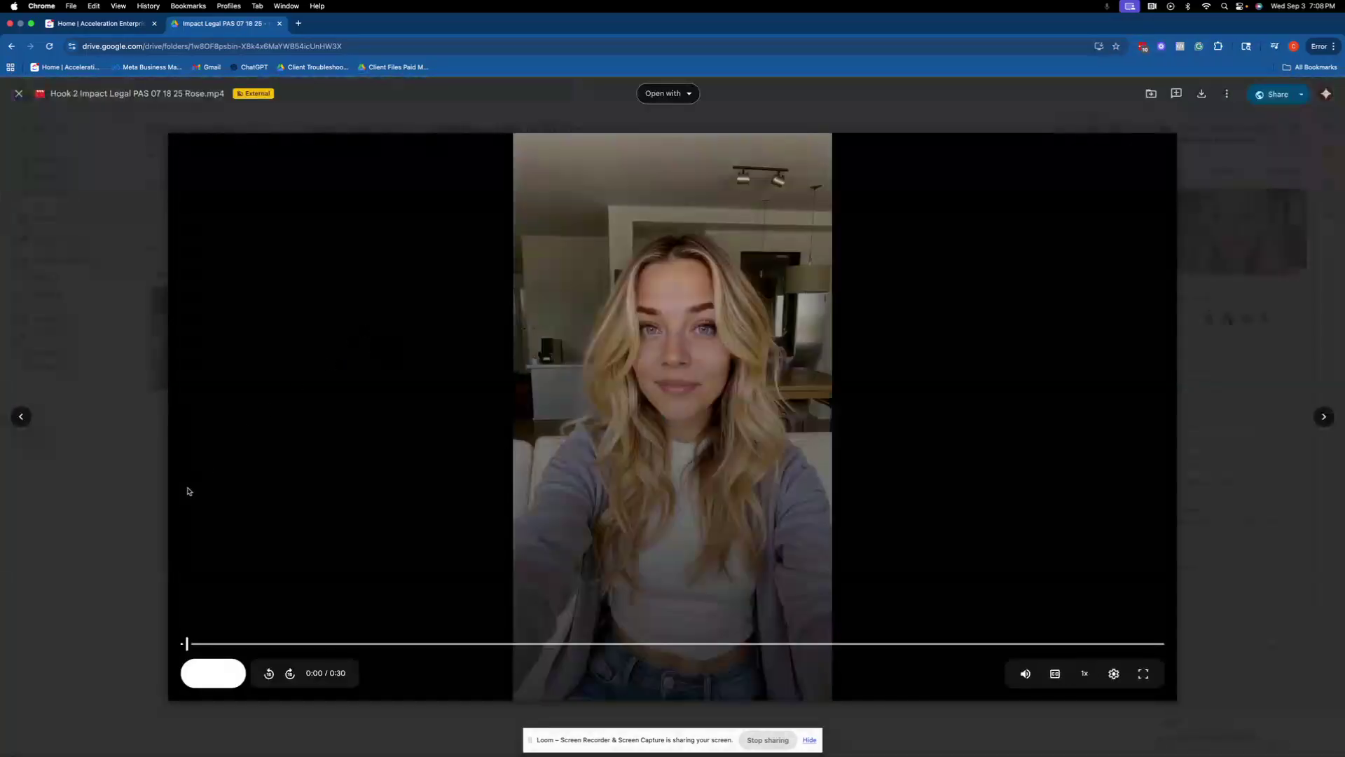
pyautogui.click(145, 517)
pyautogui.click(298, 129)
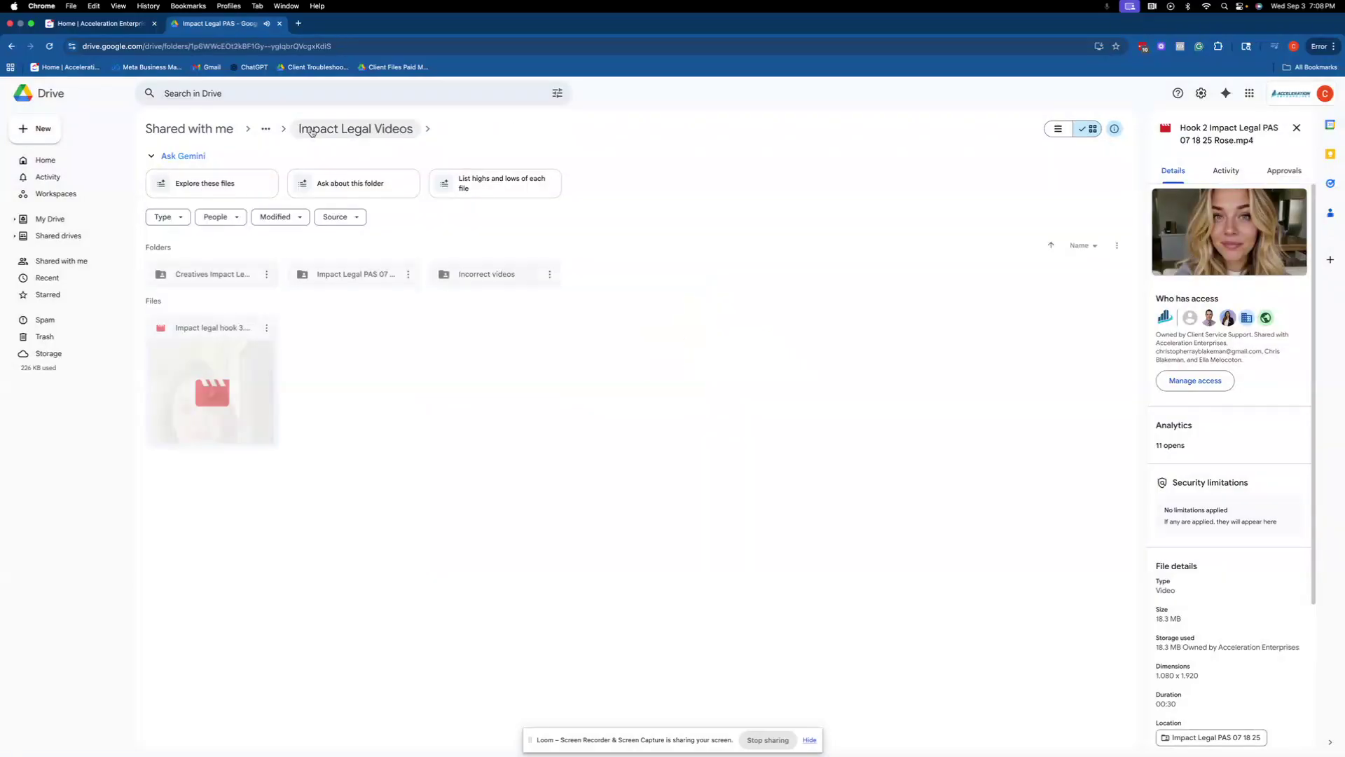
# Step: Go back up from the Impact Legal Videos folder through Impact Legal Creatives and the client folder to Client Files Paid Meta Ads
pyautogui.click(309, 130)
pyautogui.click(312, 130)
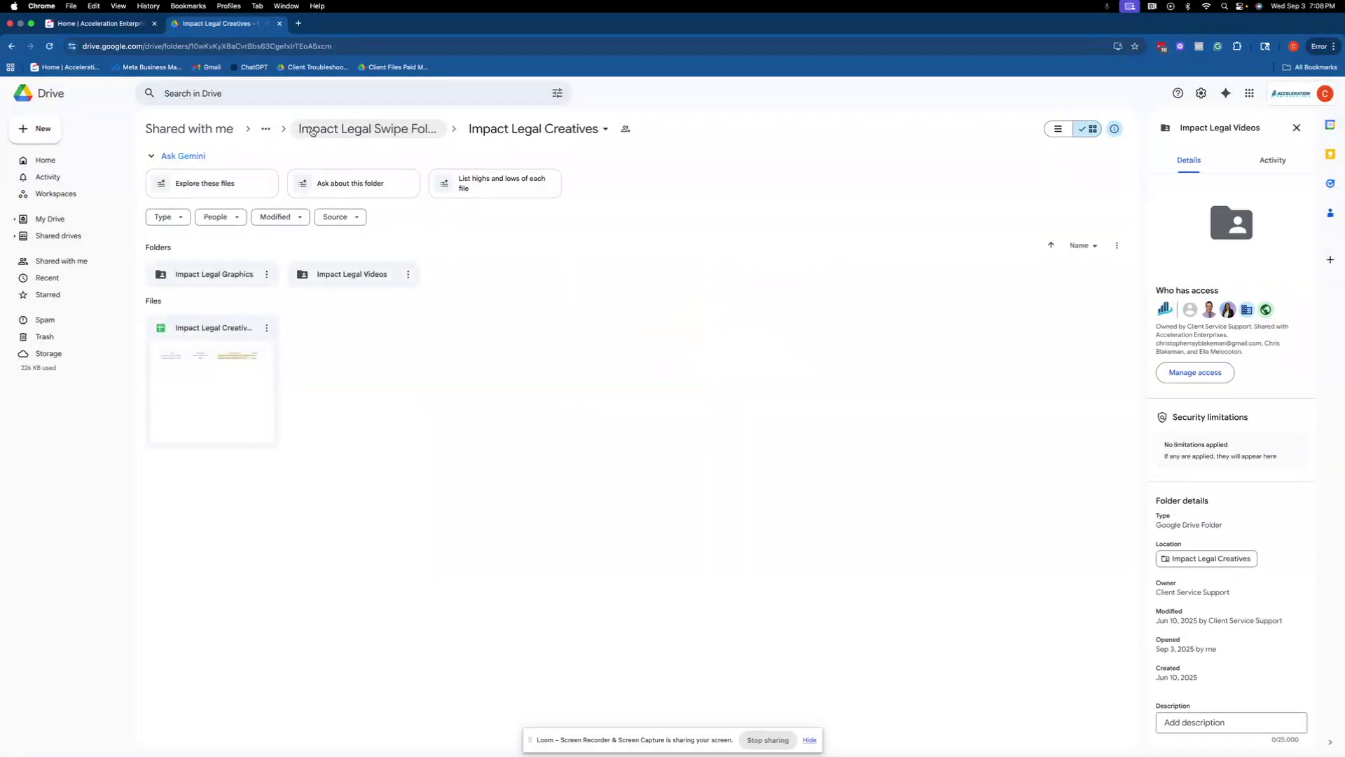
pyautogui.click(312, 129)
pyautogui.click(312, 130)
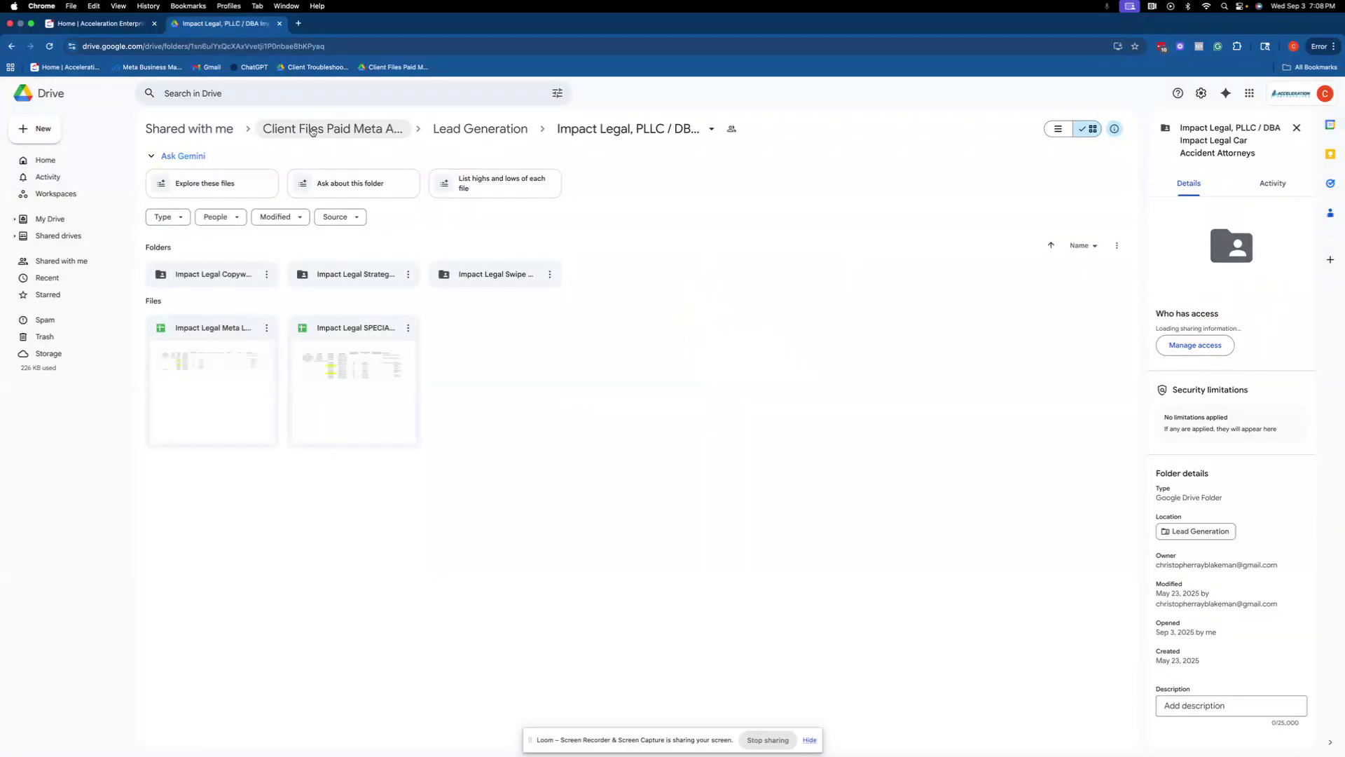
pyautogui.click(312, 130)
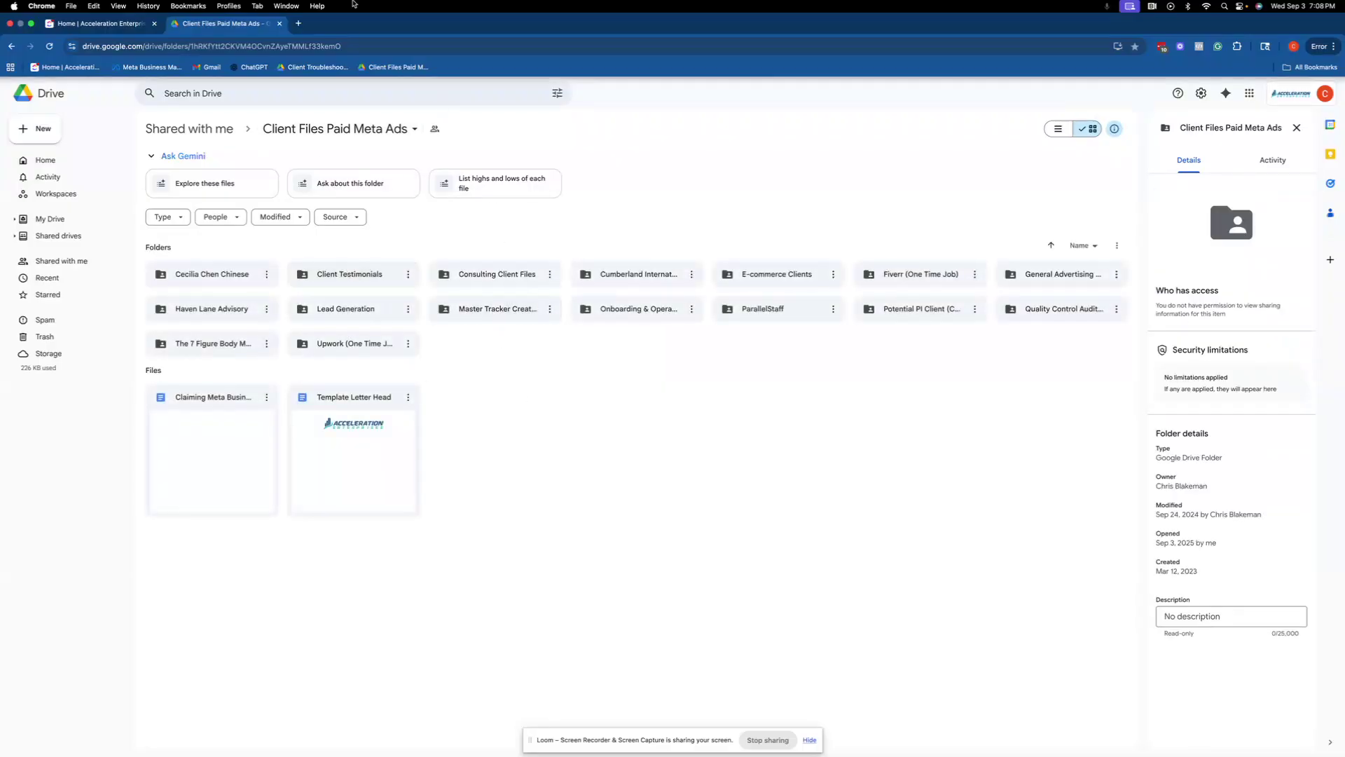
# Step: Switch to ClickUp Home, close the Google Drive page, and expand the Overdue tasks under My Work
pyautogui.click(95, 26)
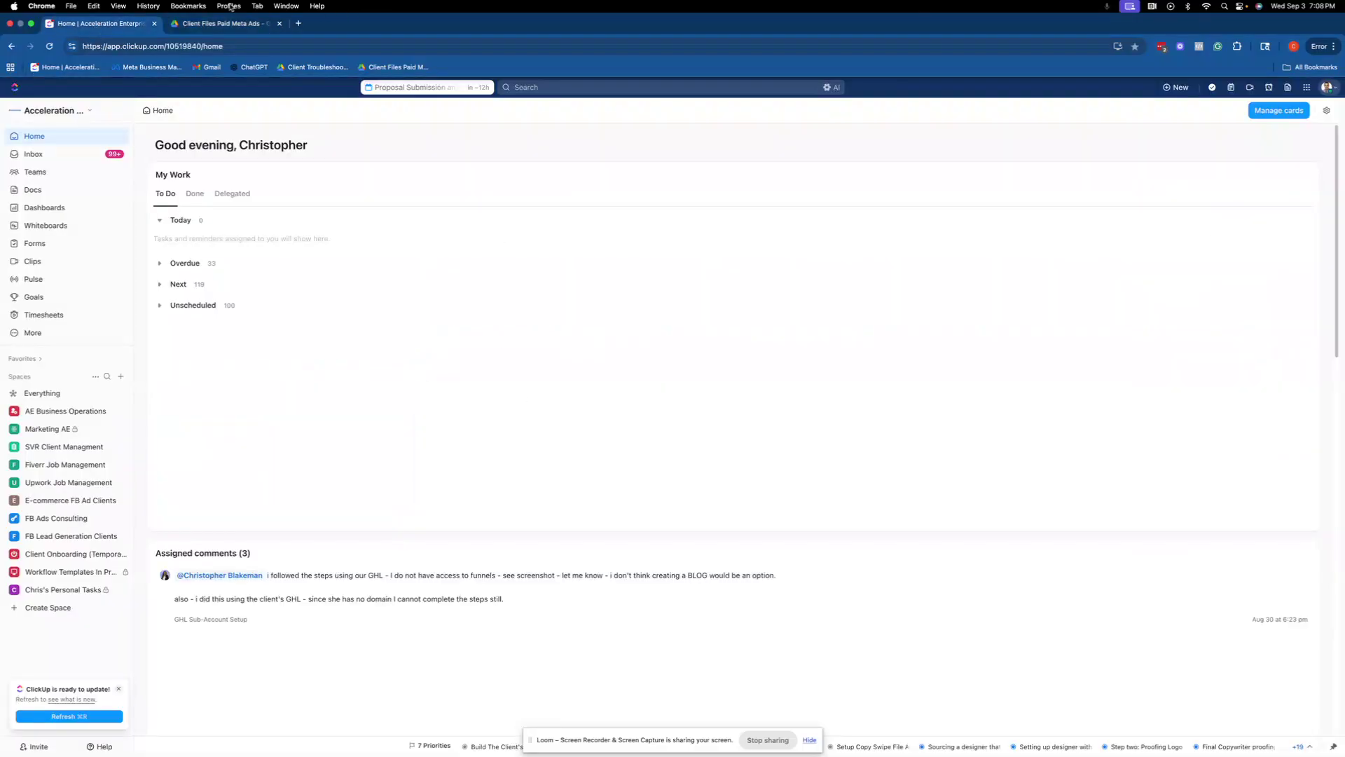
pyautogui.click(280, 25)
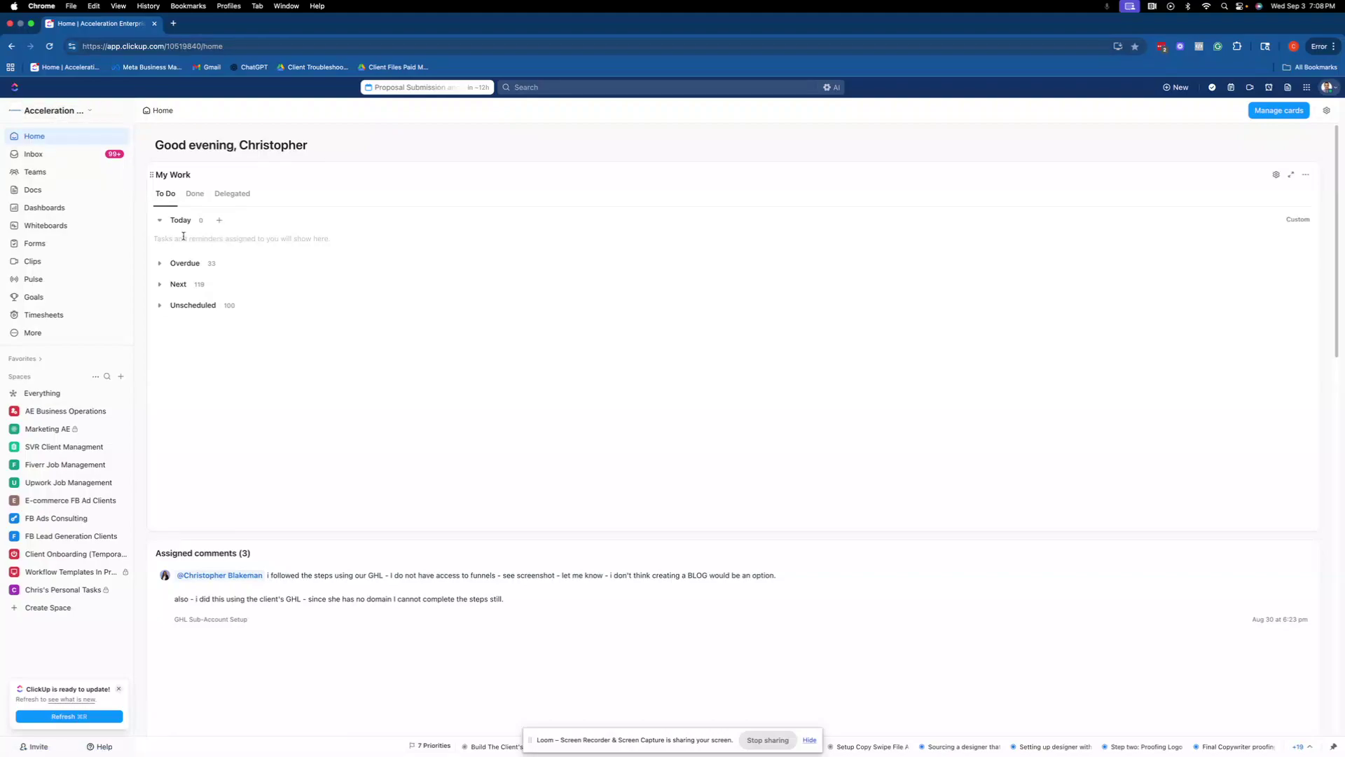
pyautogui.click(160, 264)
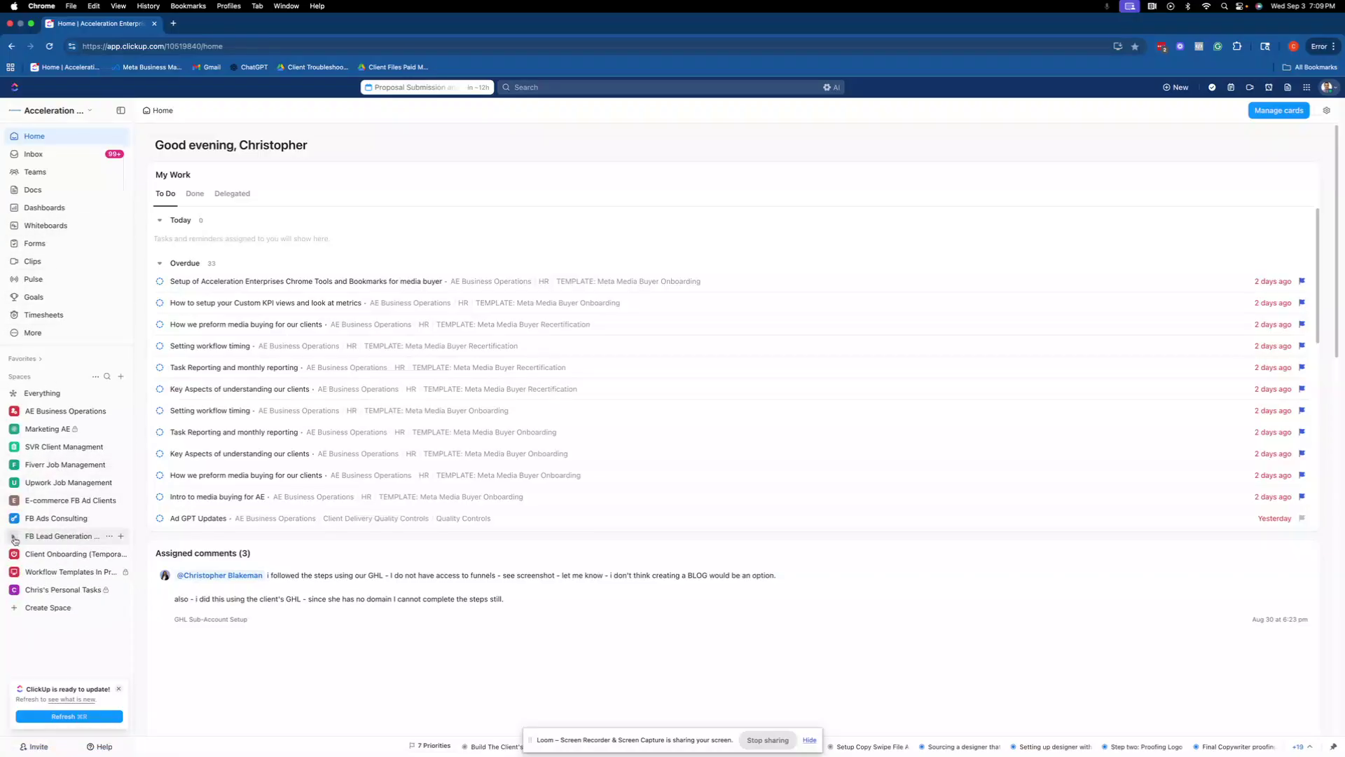
# Step: Expand the FB Lead Generation Clients space, dismiss the update notice, and open Colony Law's General Client Profile
pyautogui.click(16, 540)
pyautogui.scroll(-3, 77, 575)
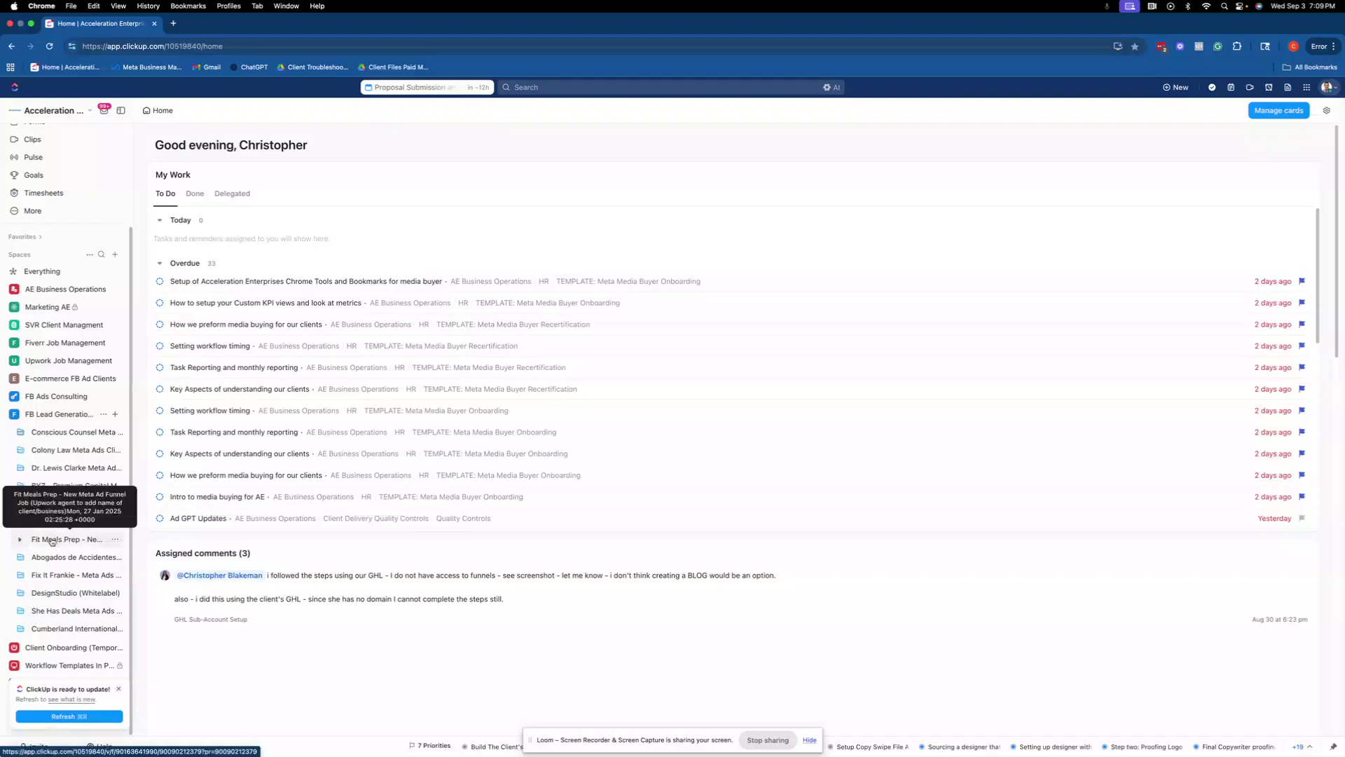
pyautogui.click(120, 690)
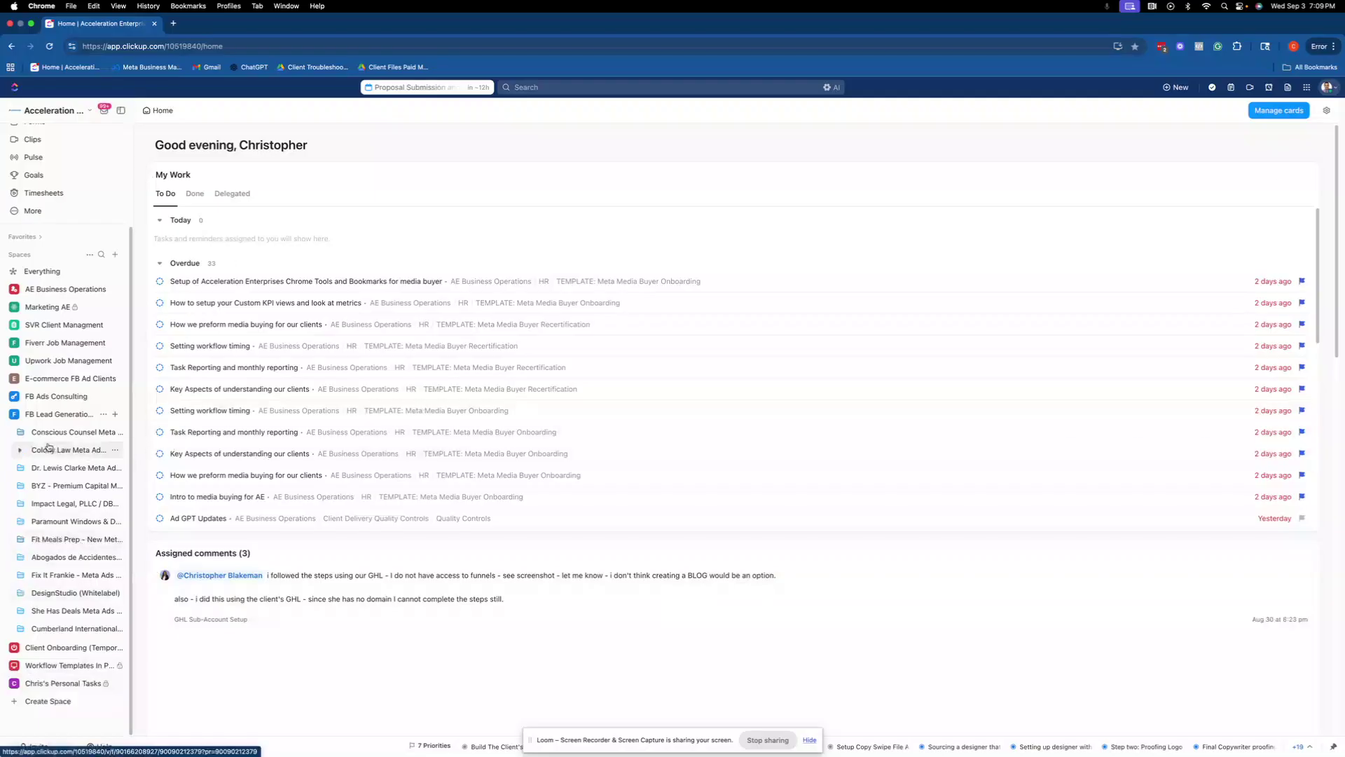
pyautogui.click(18, 452)
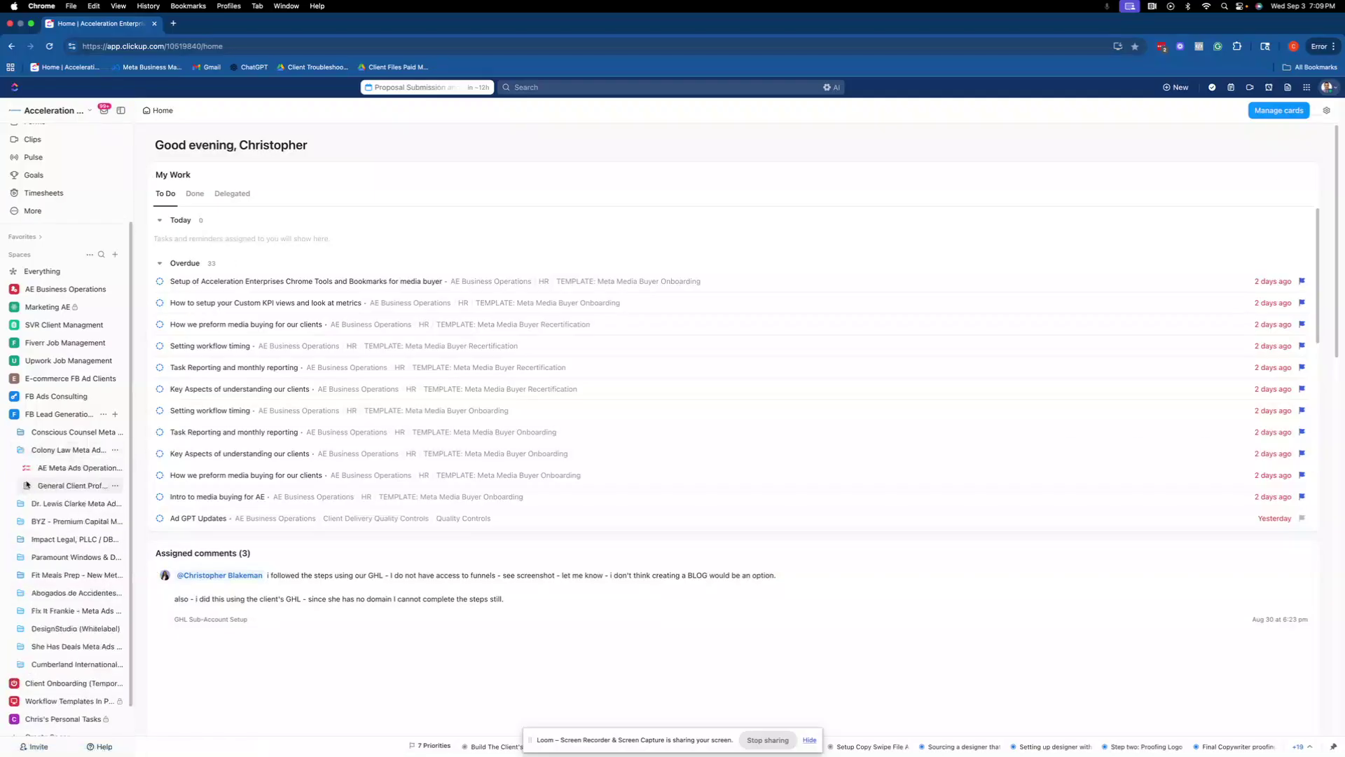
pyautogui.click(70, 486)
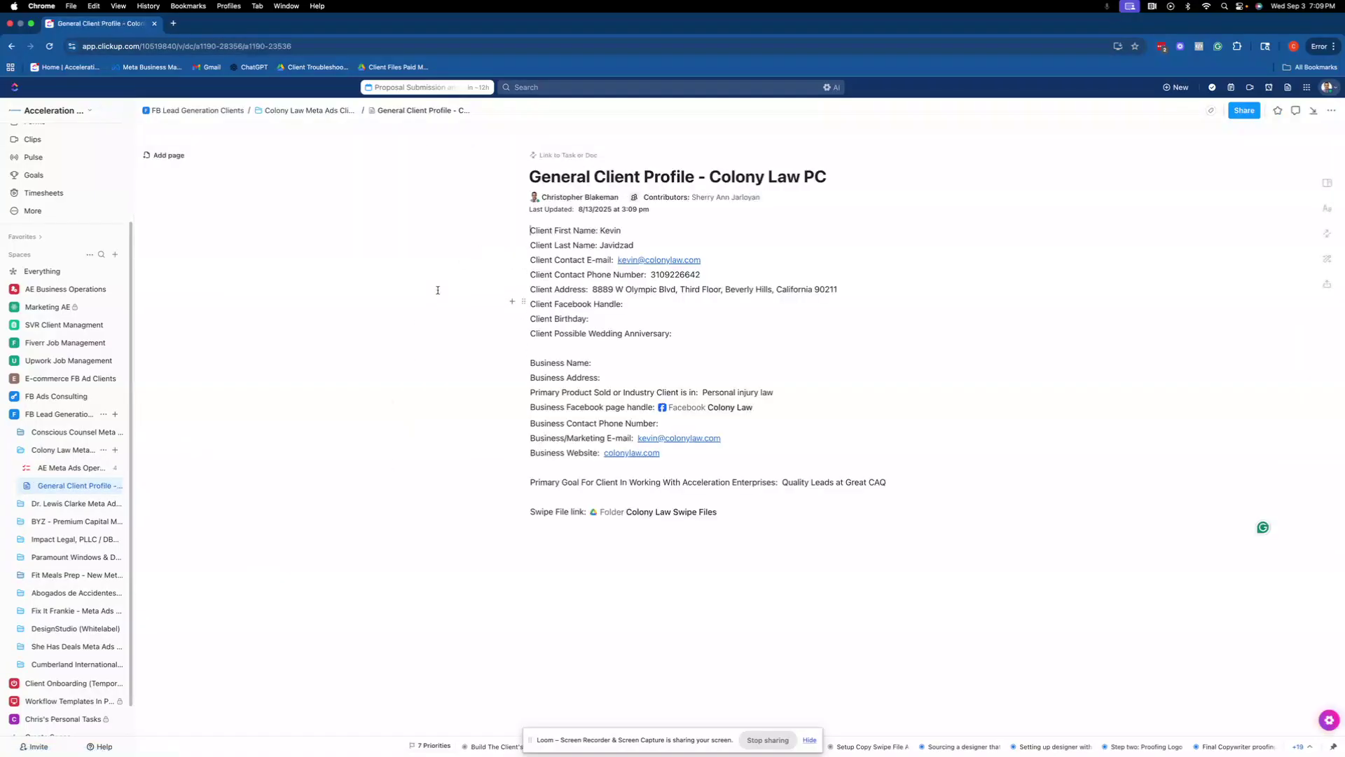
# Step: View the linked Colony Law Swipe Files folder in Google Drive, close it, and return to the client profile in ClickUp
pyautogui.click(635, 516)
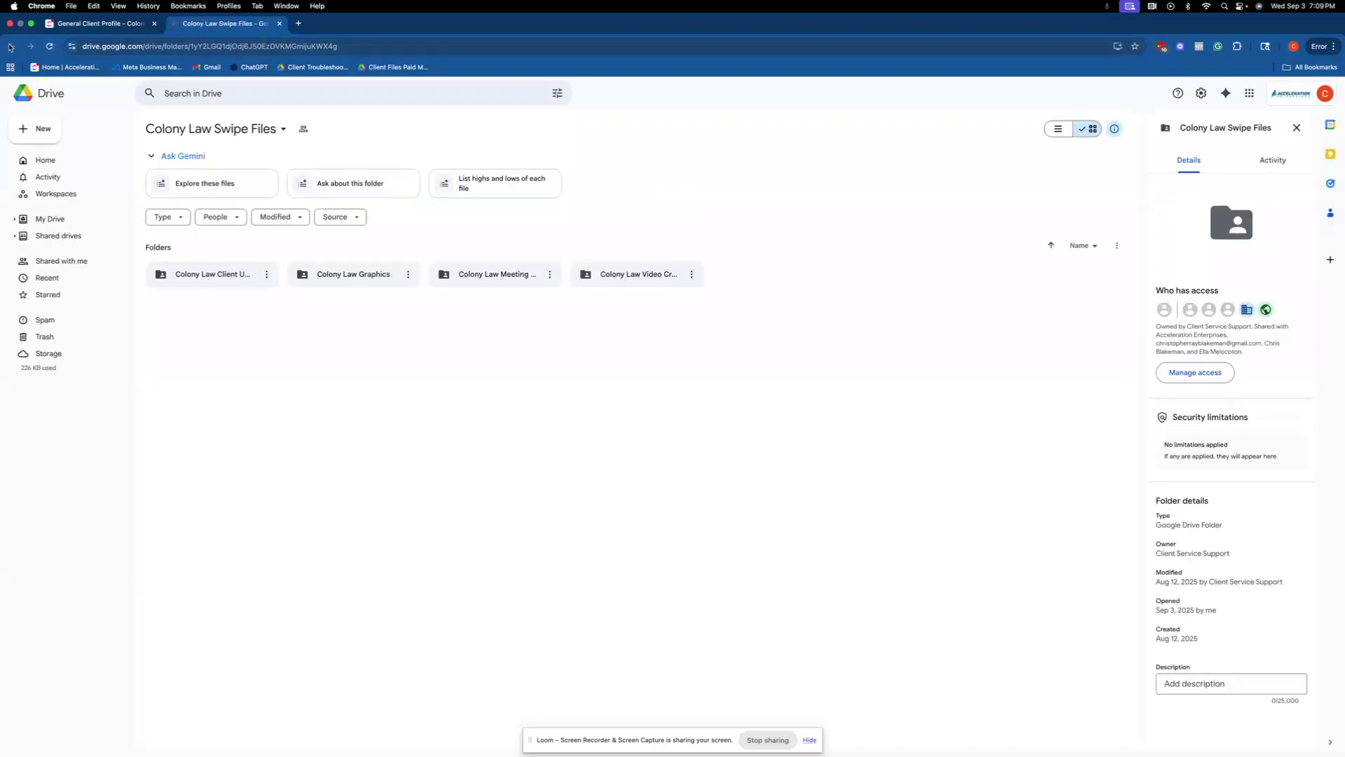
pyautogui.click(74, 25)
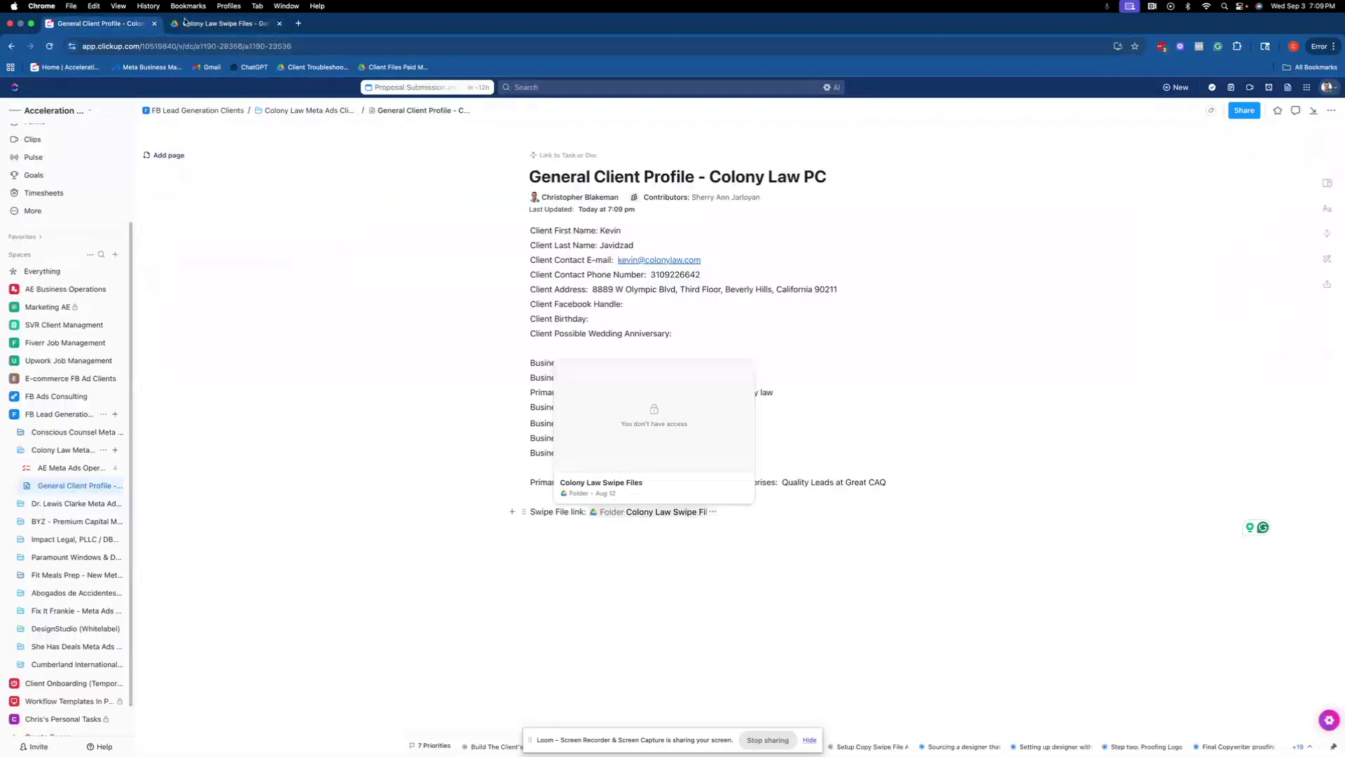
pyautogui.click(280, 23)
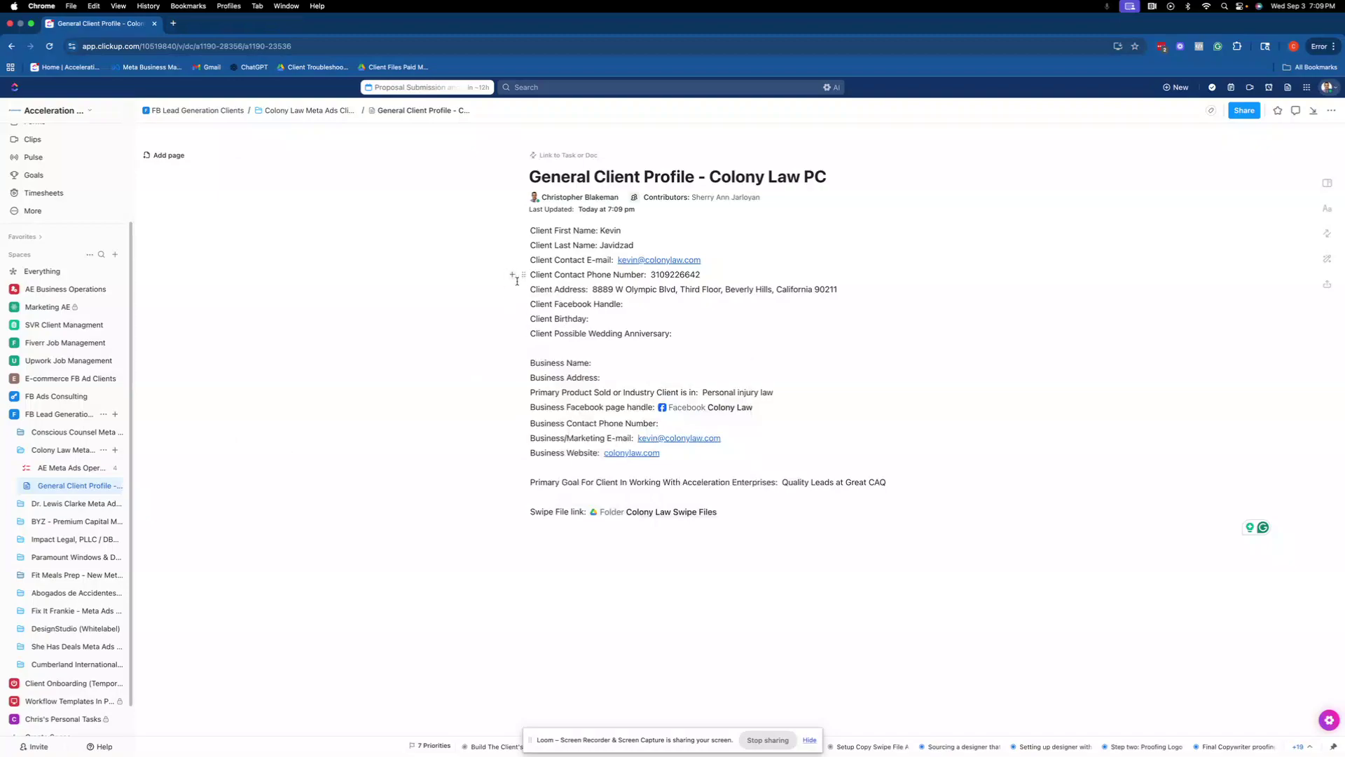
# Step: Open Colony Law's AE Meta Ads Operations list, expand Meta Media Buyer Workflows, and open the Media Buyer Rapid Testing task
pyautogui.click(67, 468)
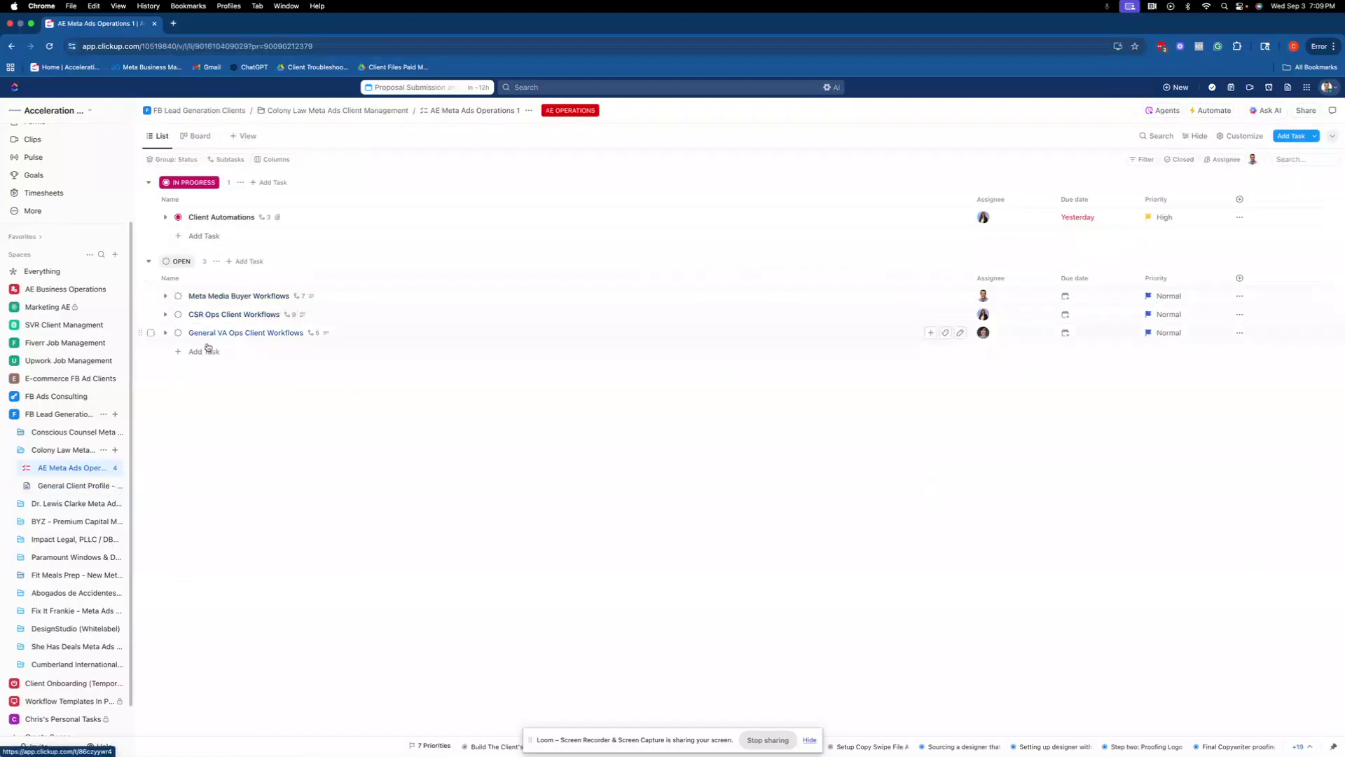
pyautogui.click(166, 296)
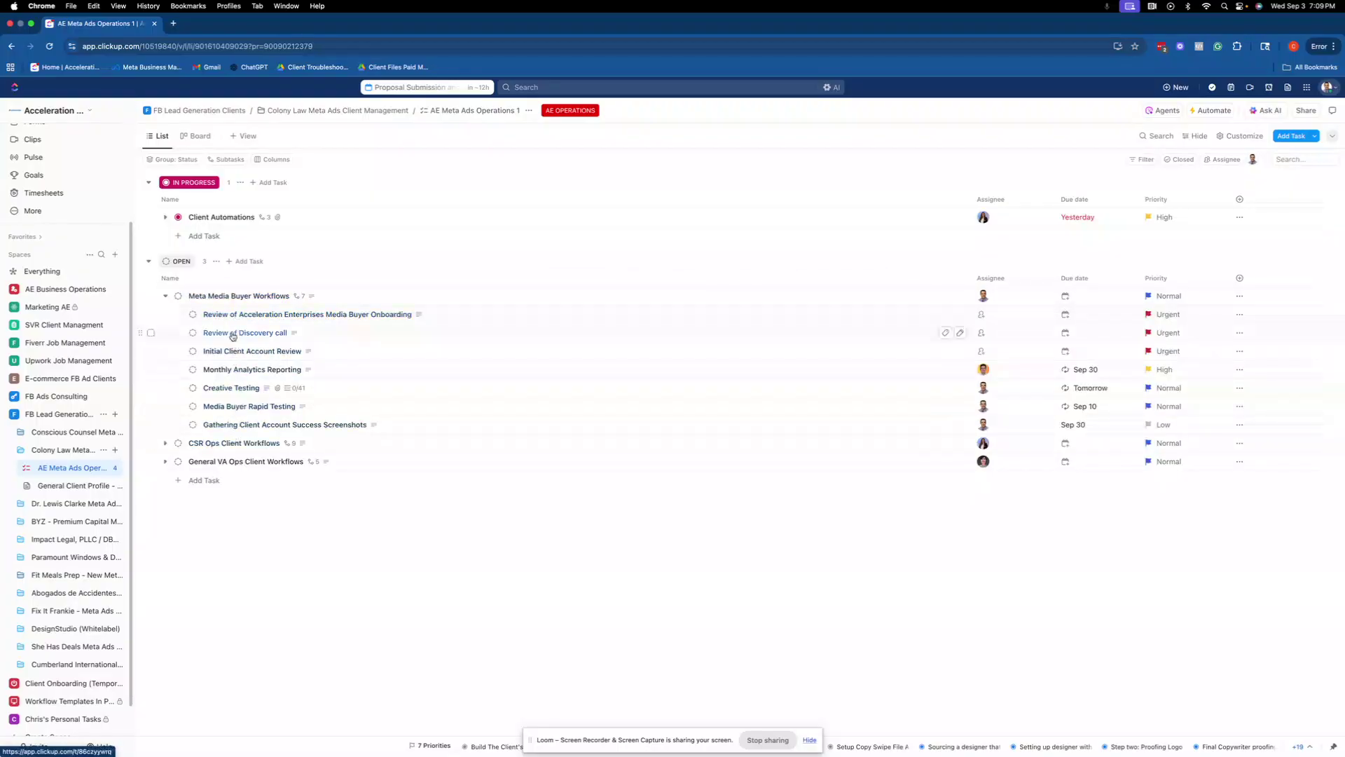
pyautogui.click(237, 407)
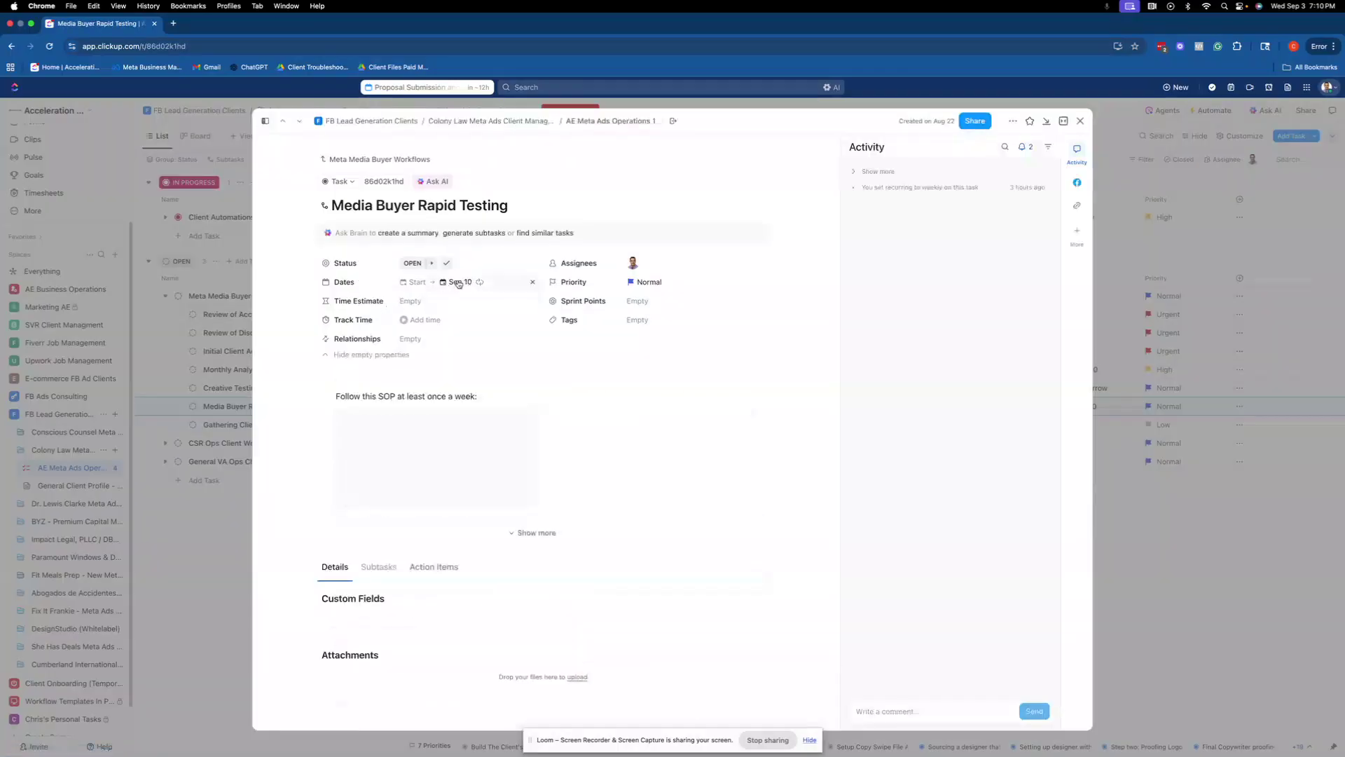
# Step: Review the Media Buyer Rapid Testing task's due date, priority options and SOP, and close the task
pyautogui.click(452, 284)
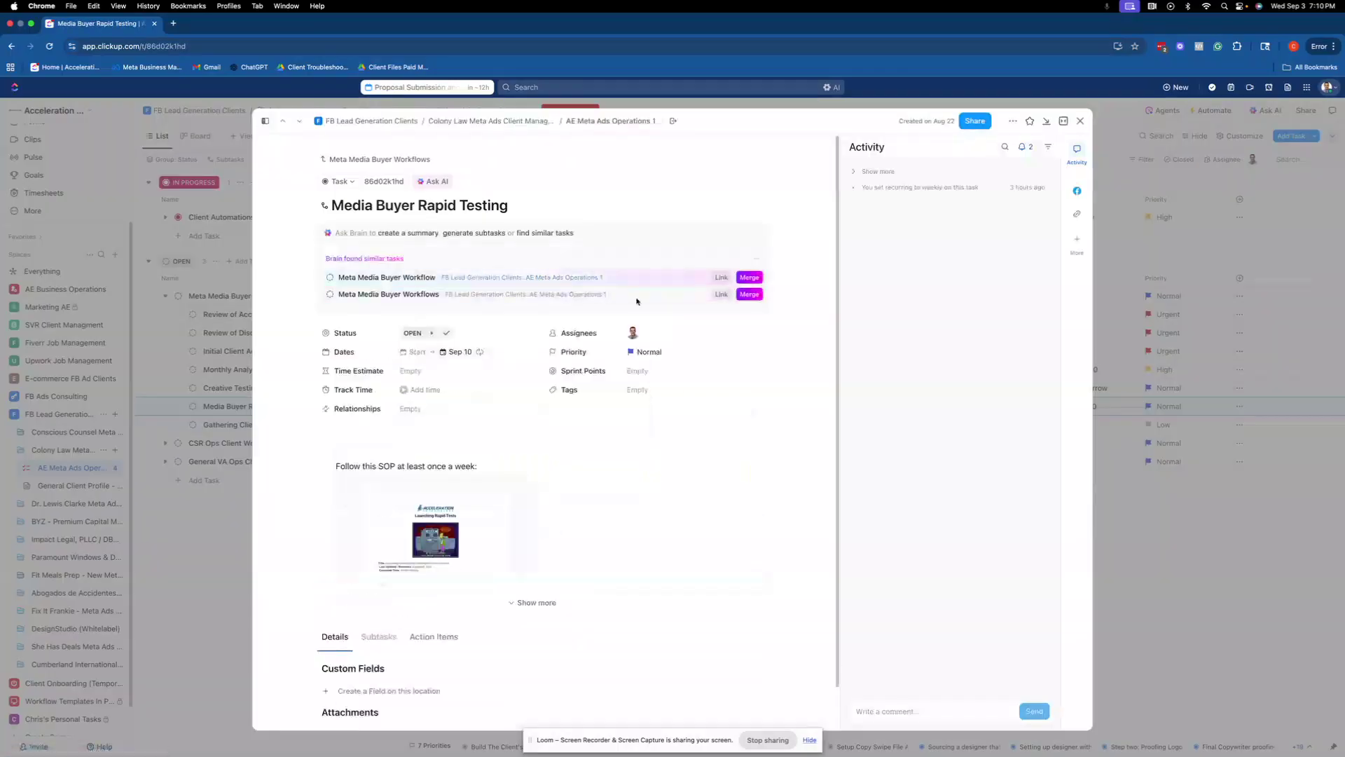
pyautogui.click(658, 356)
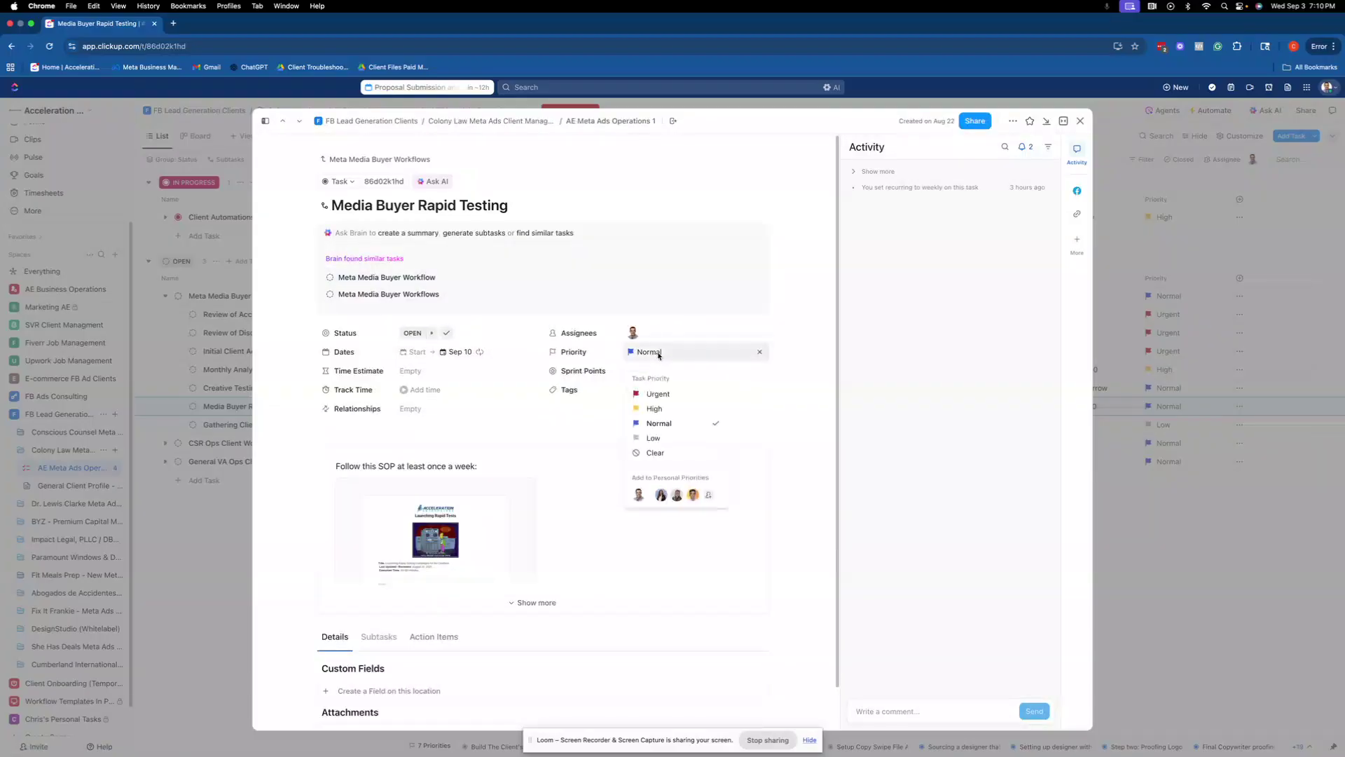
pyautogui.click(652, 351)
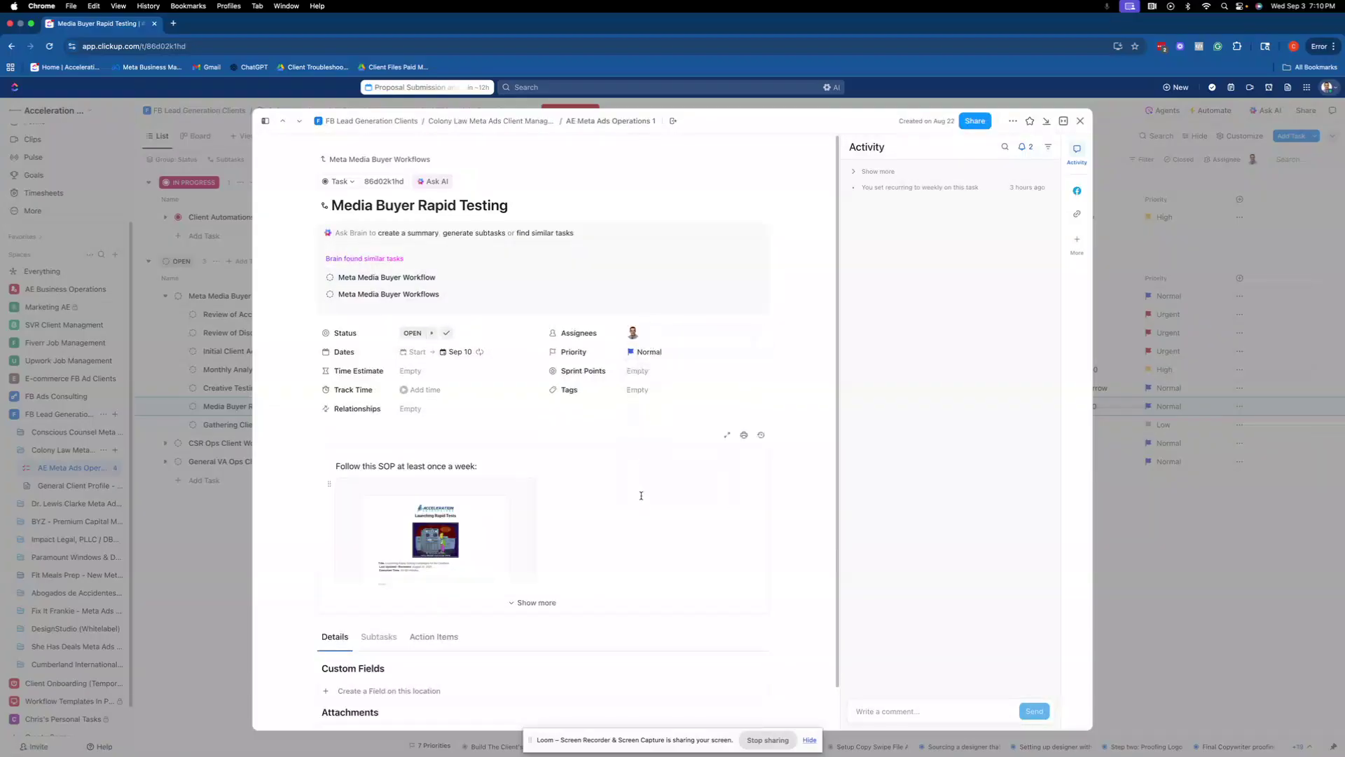
pyautogui.scroll(-1, 640, 496)
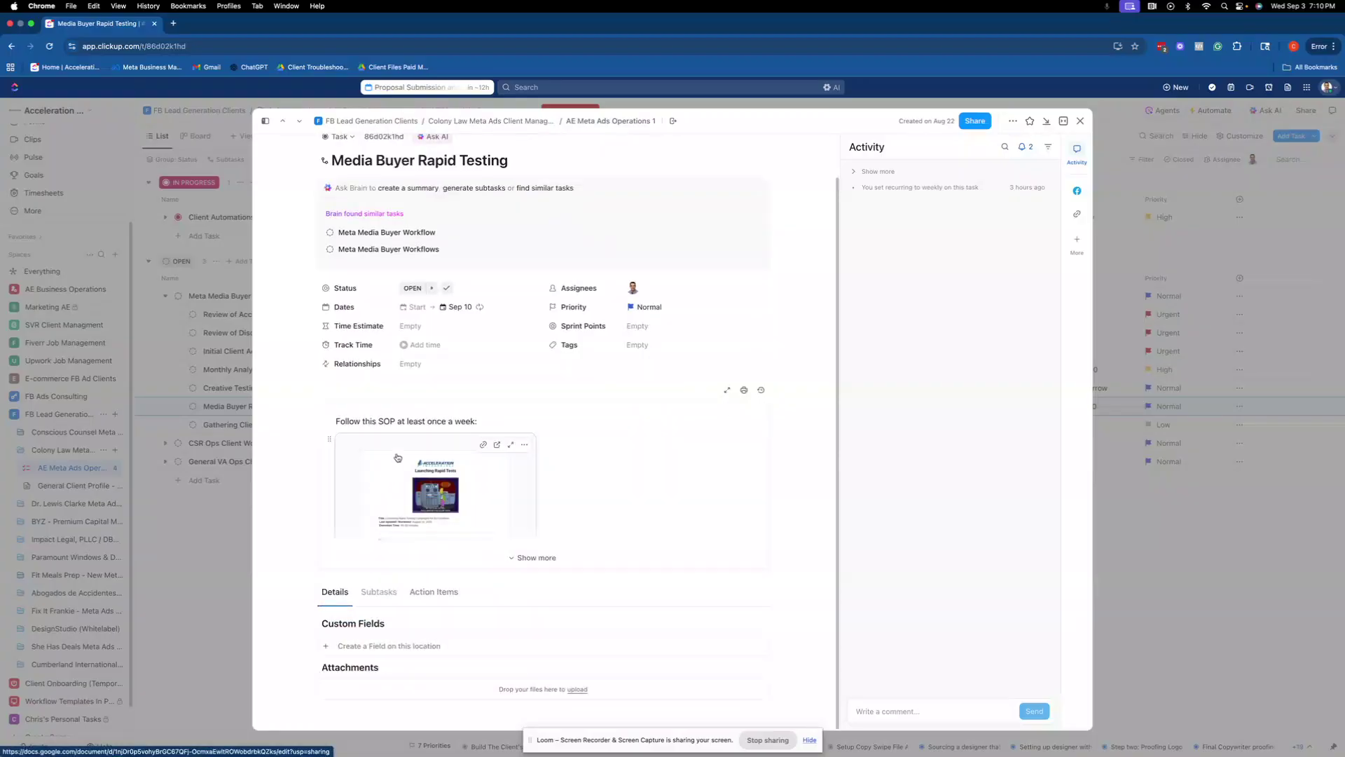
pyautogui.click(1080, 121)
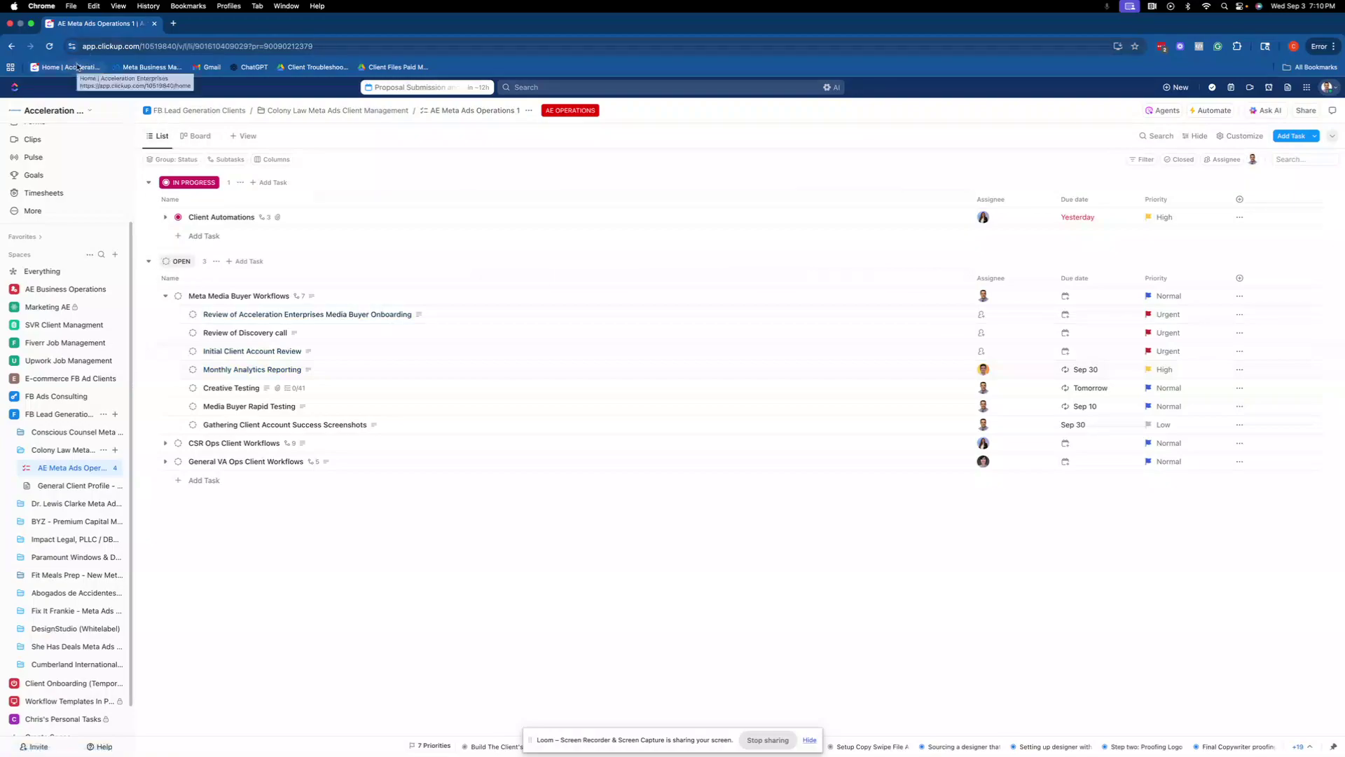
# Step: Go to Home and on to Dashboards, open Acceleration Enterprises Meeting Room, and read through the Team Chat to its latest message
pyautogui.scroll(3, 42, 182)
pyautogui.click(24, 132)
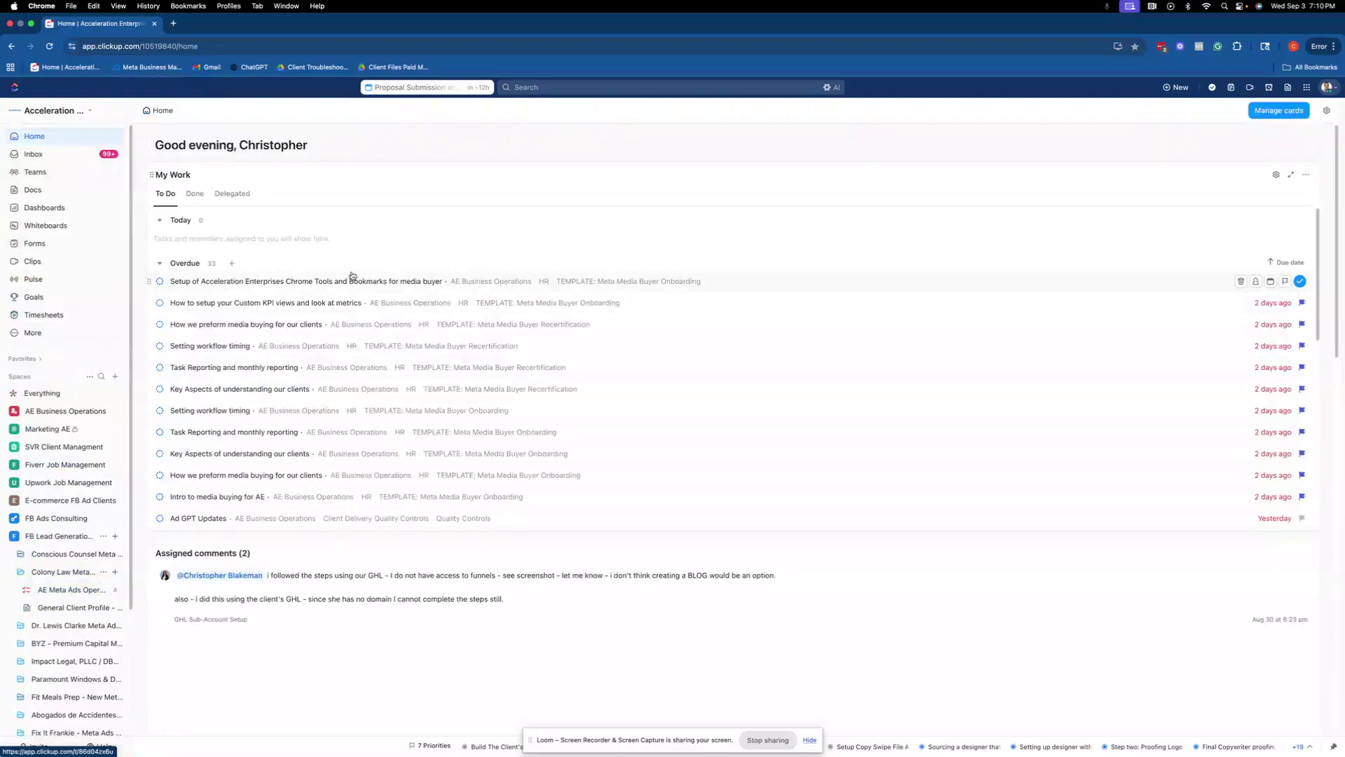
pyautogui.click(41, 208)
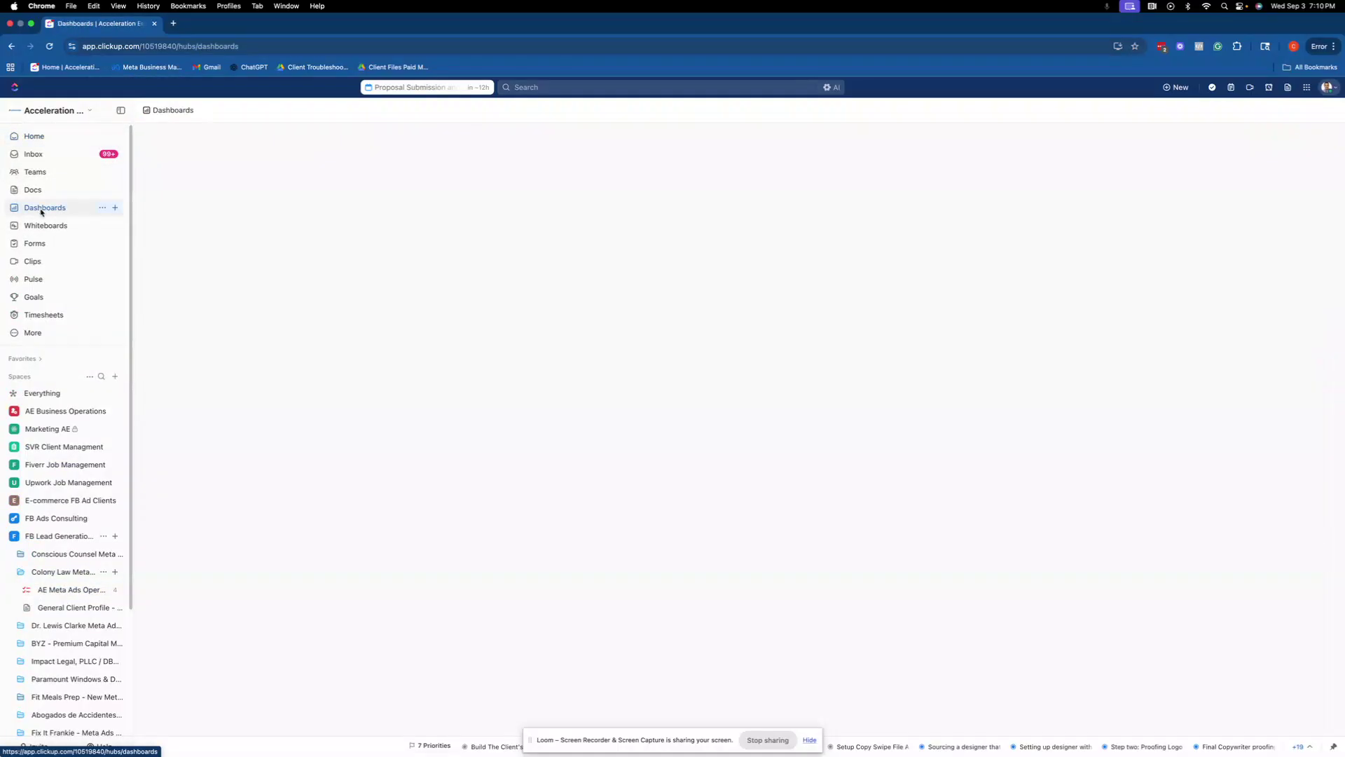
pyautogui.click(242, 380)
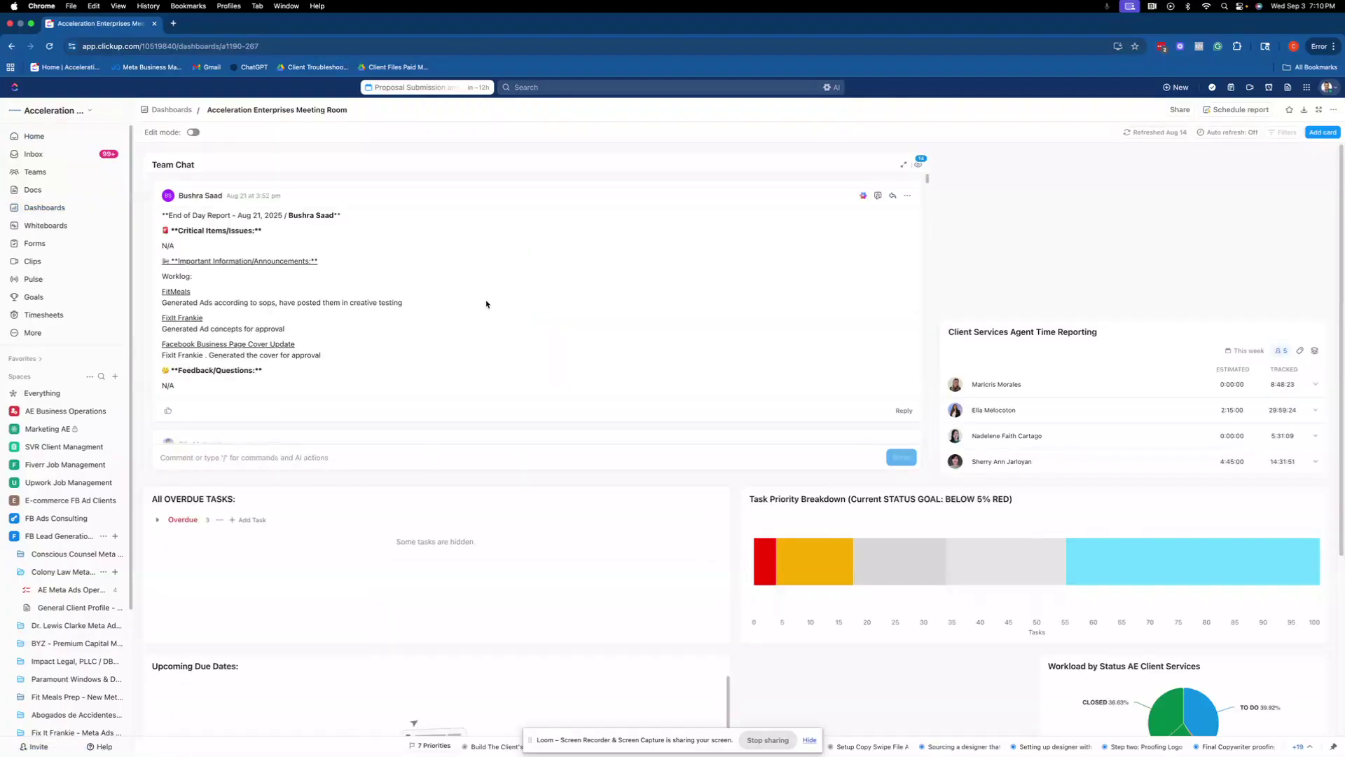
pyautogui.scroll(-20, 488, 302)
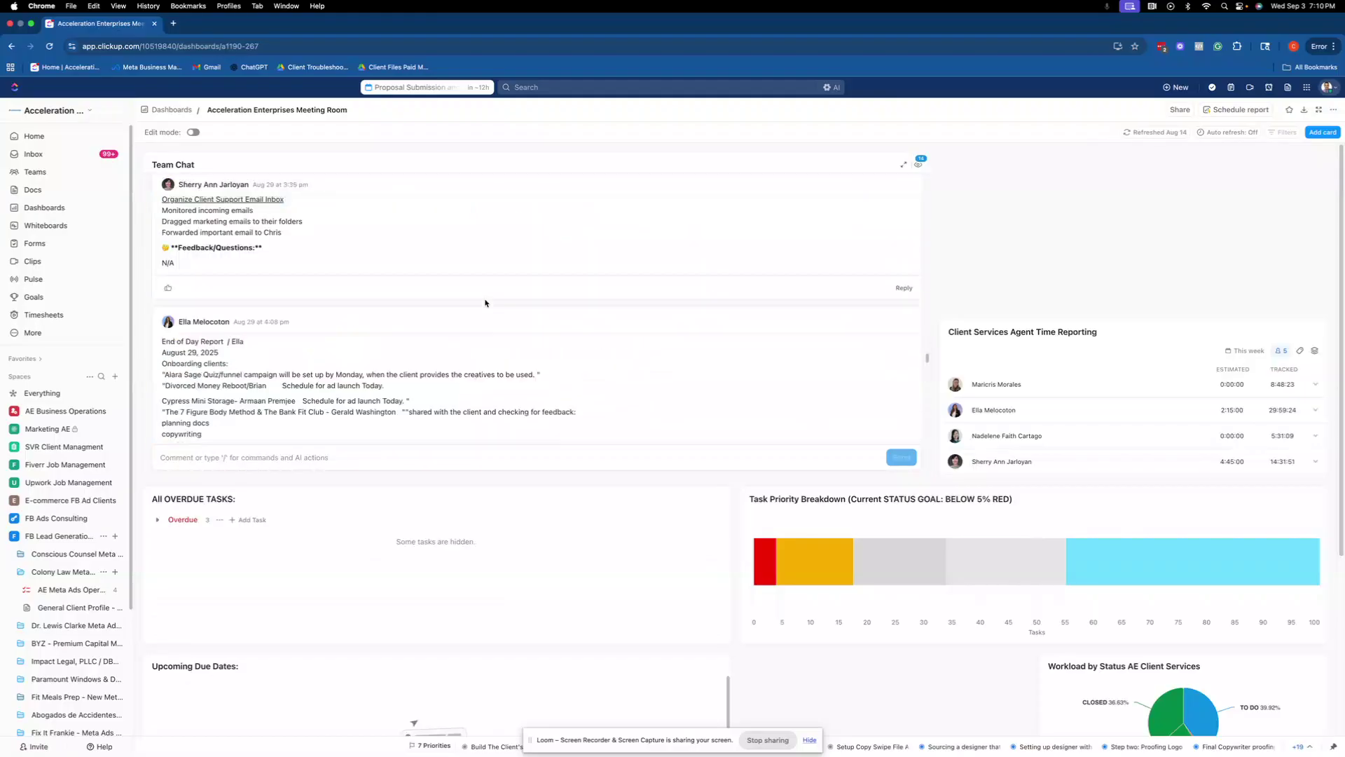
pyautogui.scroll(-5, 483, 300)
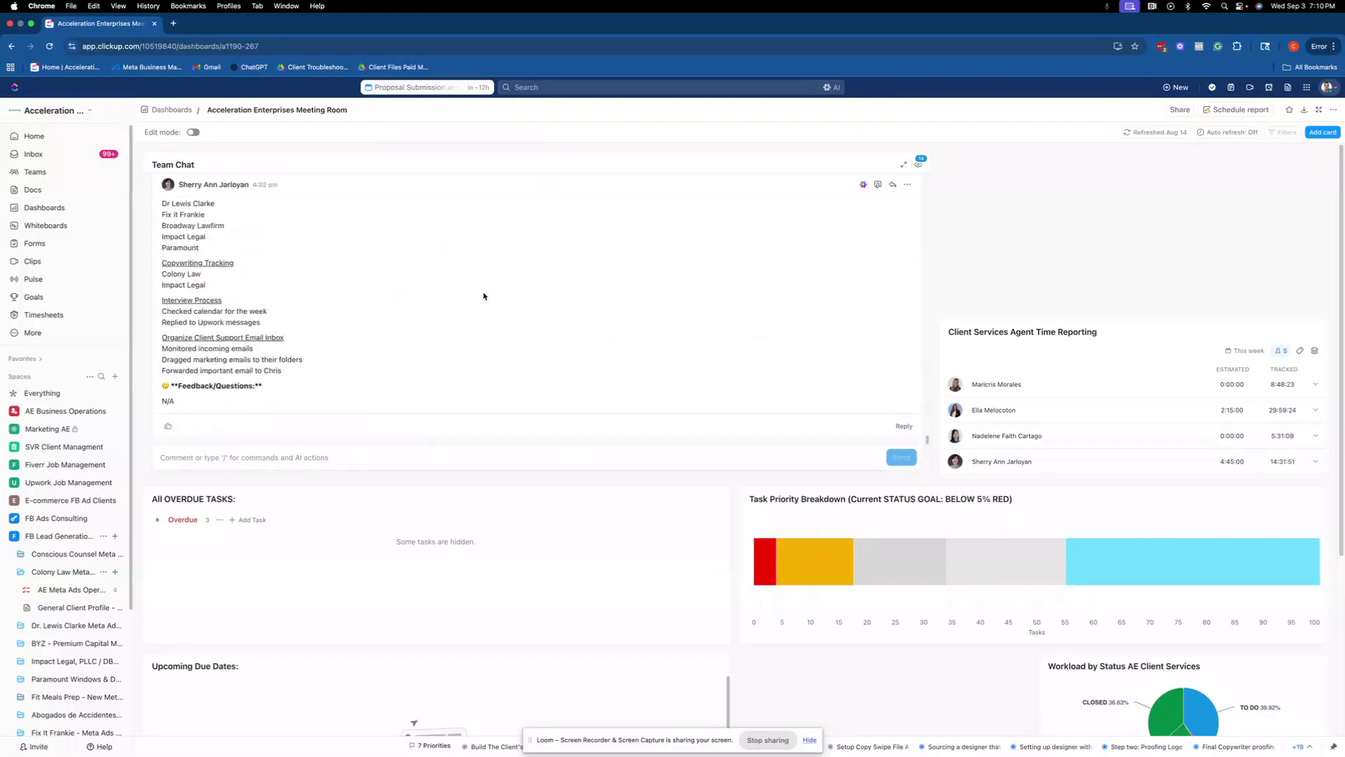
# Step: Open the ClickUp Inbox and filter the Important notifications to Mentioning me
pyautogui.click(34, 154)
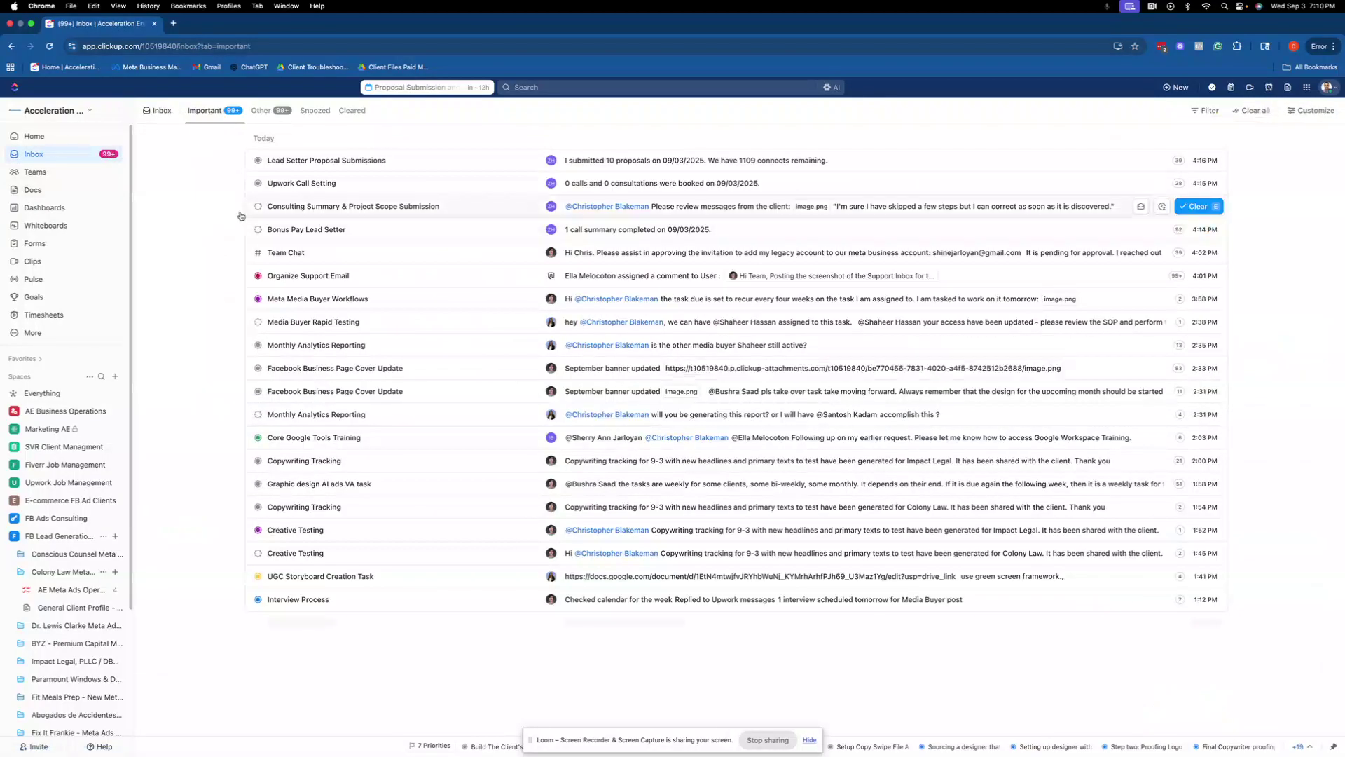
pyautogui.click(1200, 110)
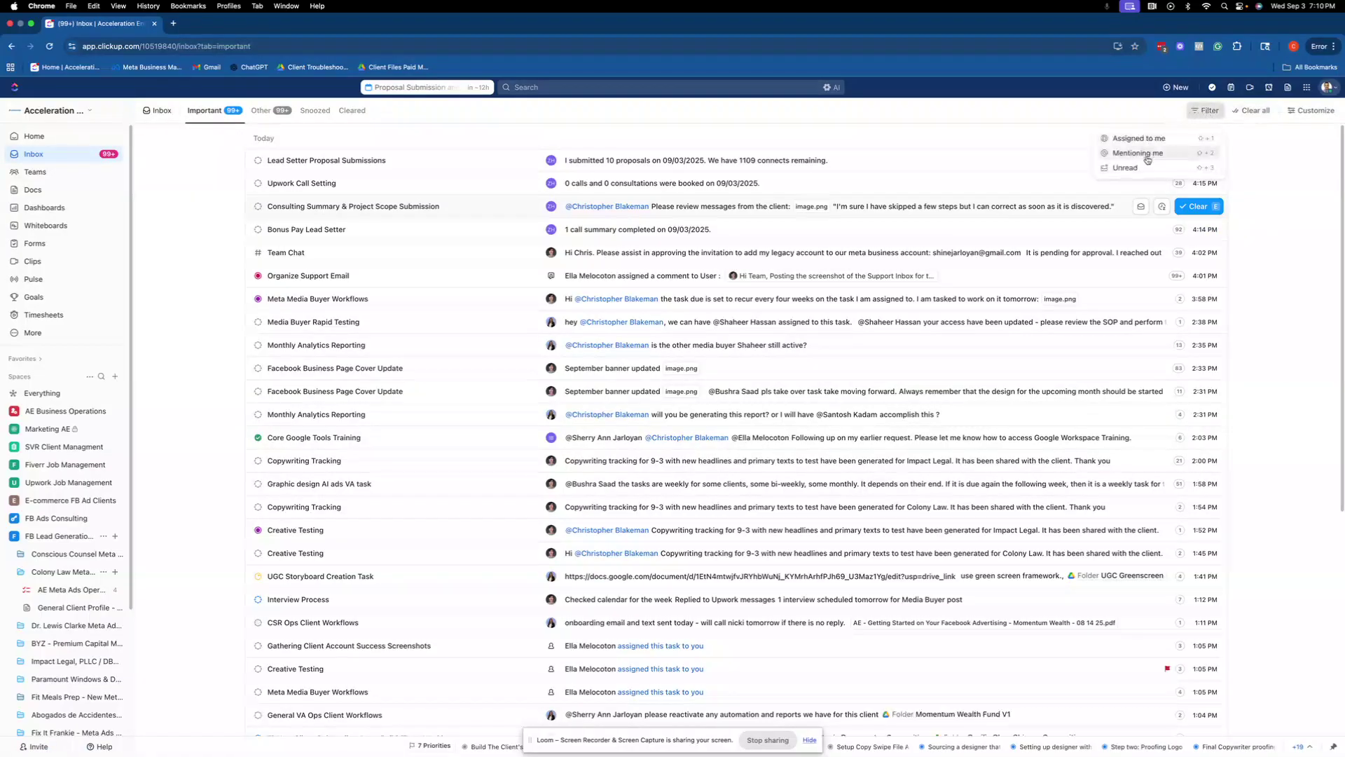
pyautogui.click(1138, 154)
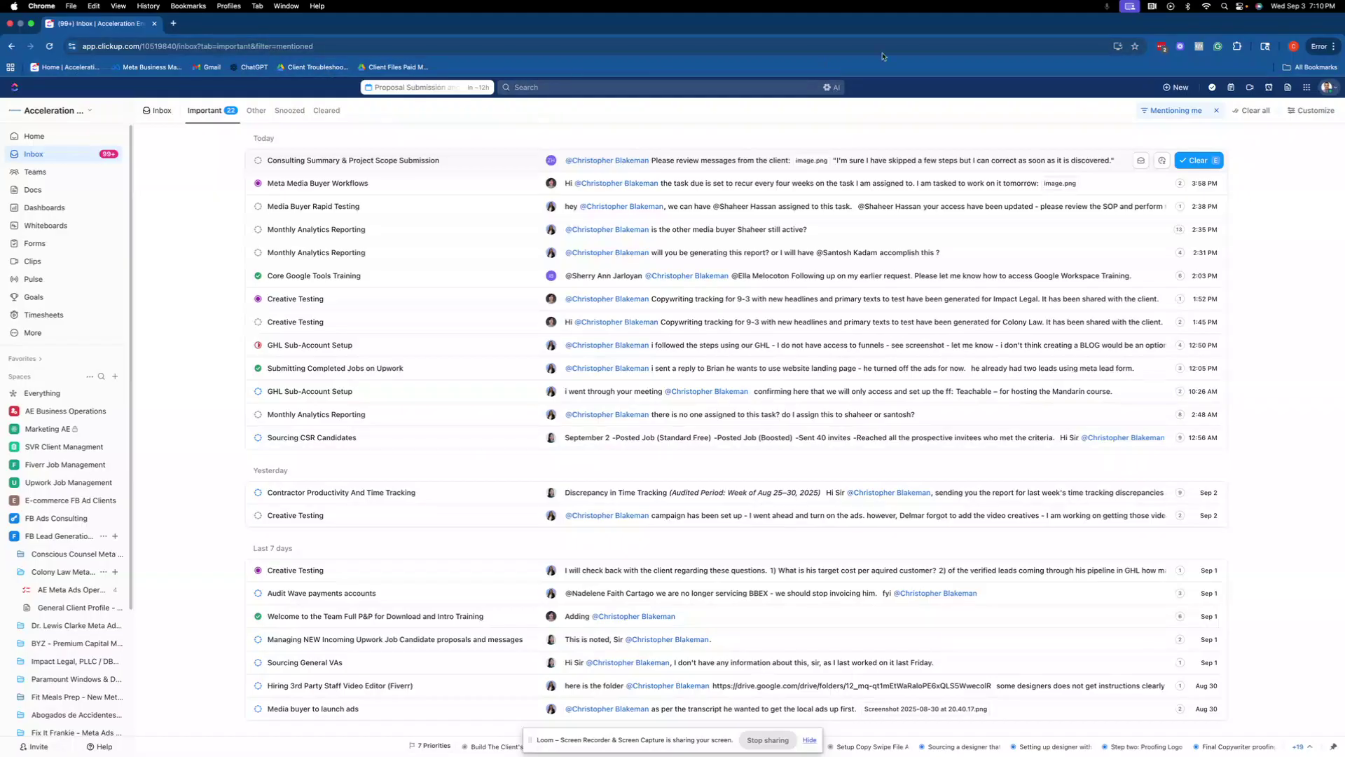
# Step: Switch to Gmail through its bookmark, view the saved logins in the password manager extension's vault, and close the vault
pyautogui.click(212, 67)
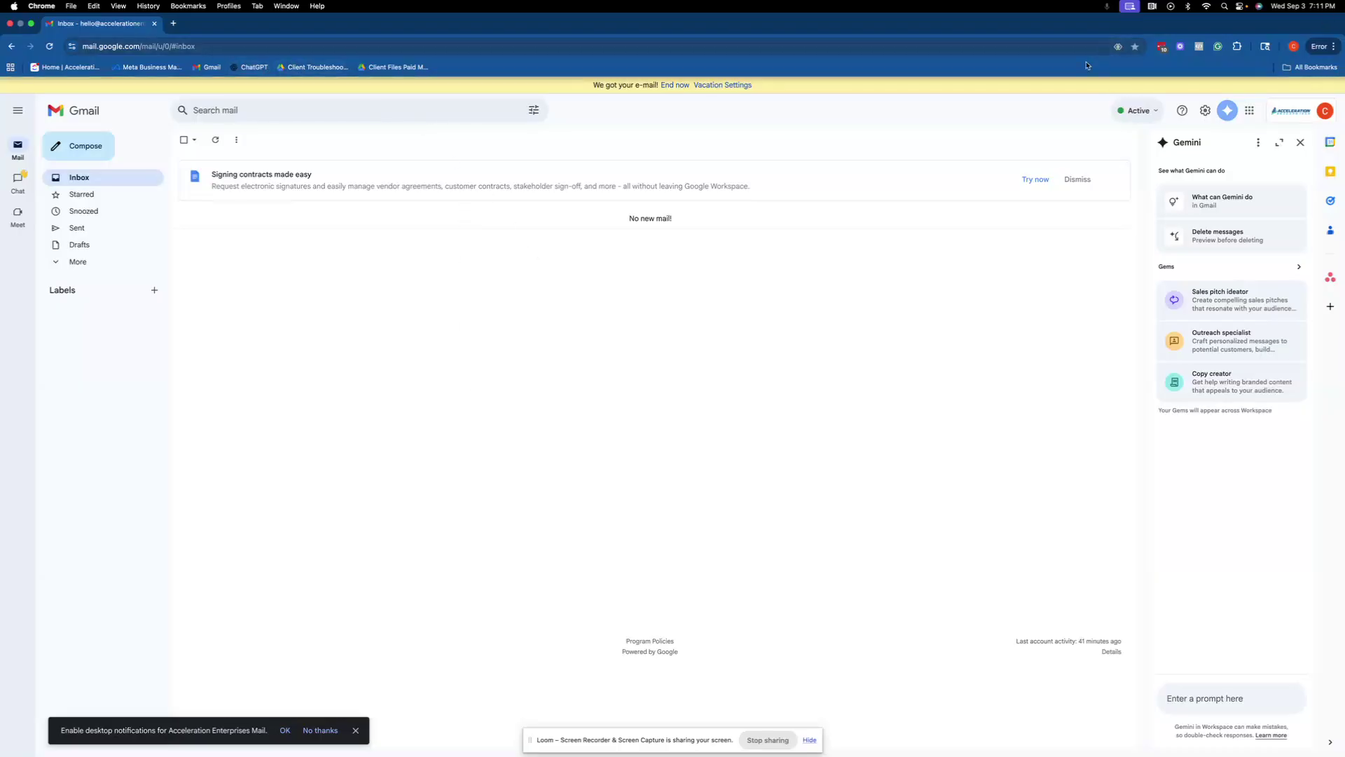
pyautogui.click(1161, 48)
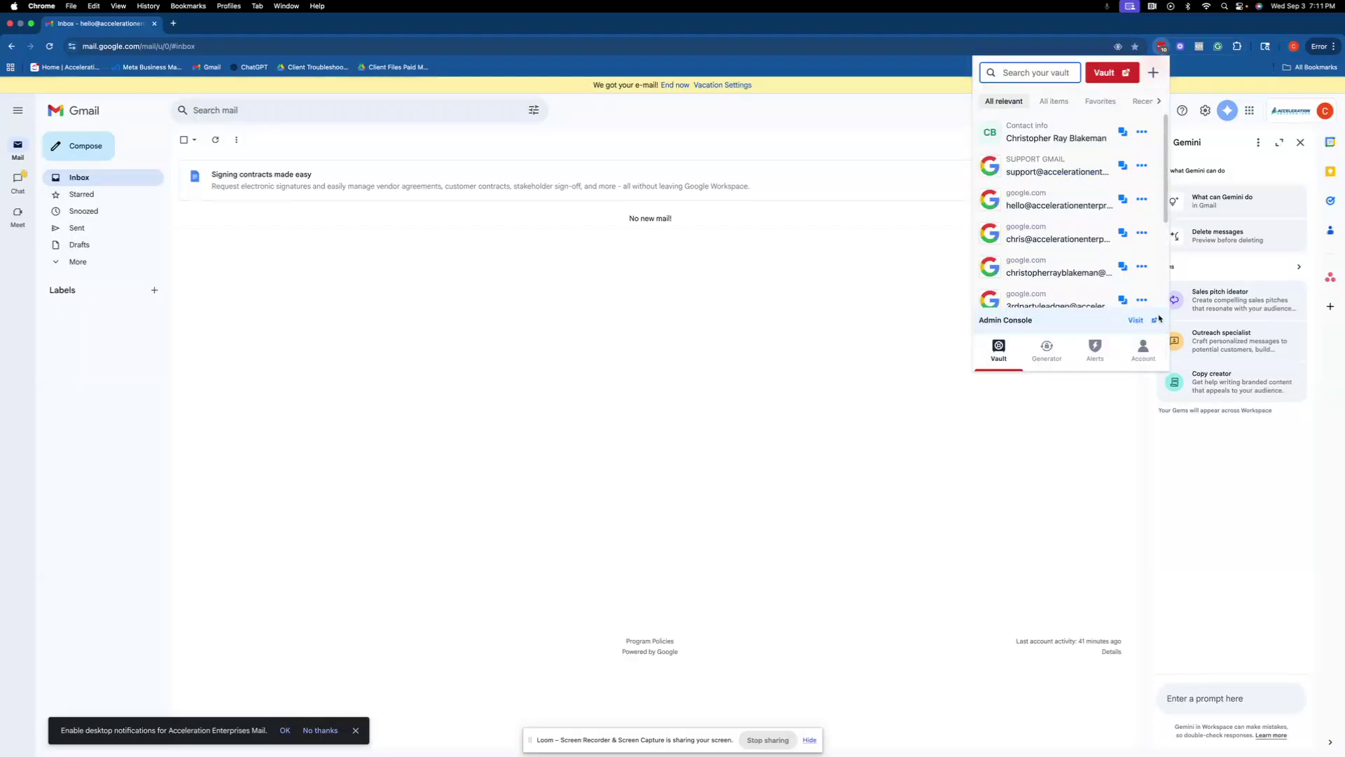
pyautogui.click(864, 309)
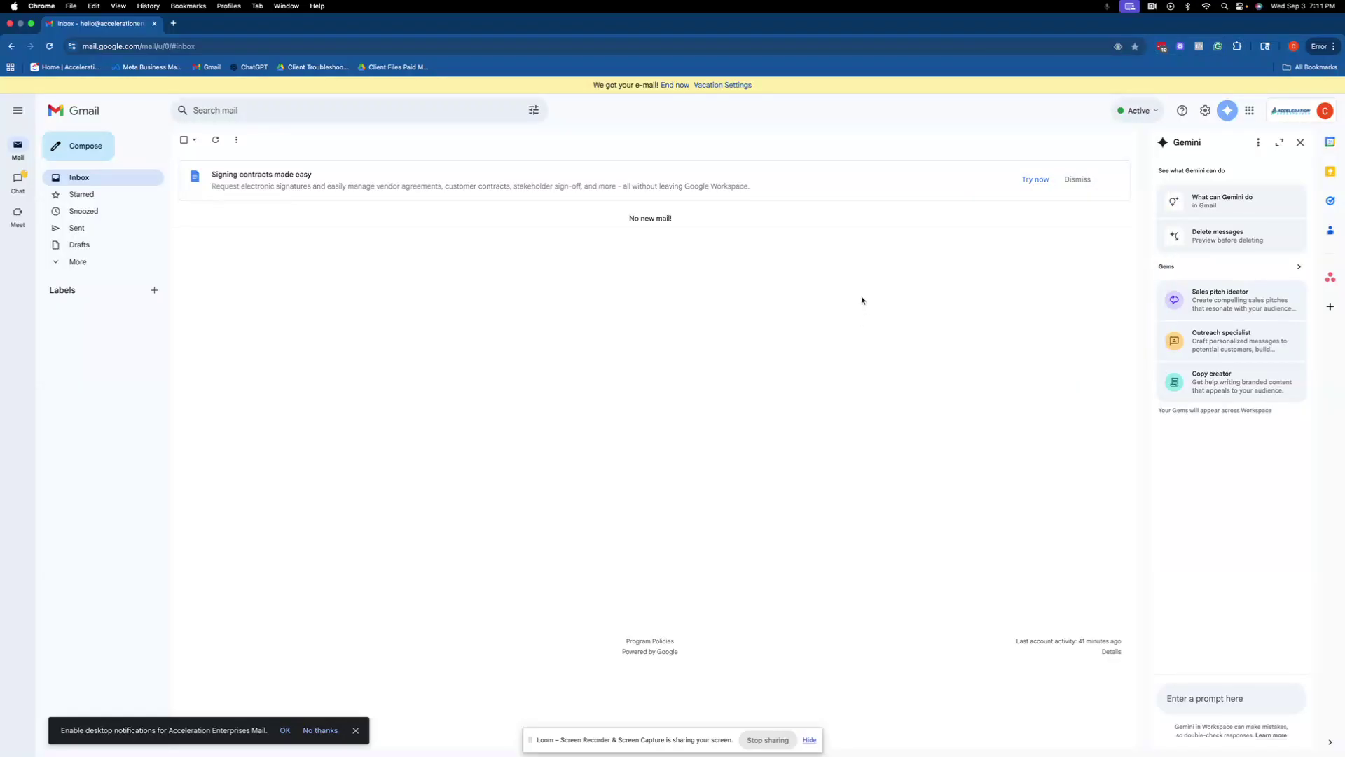